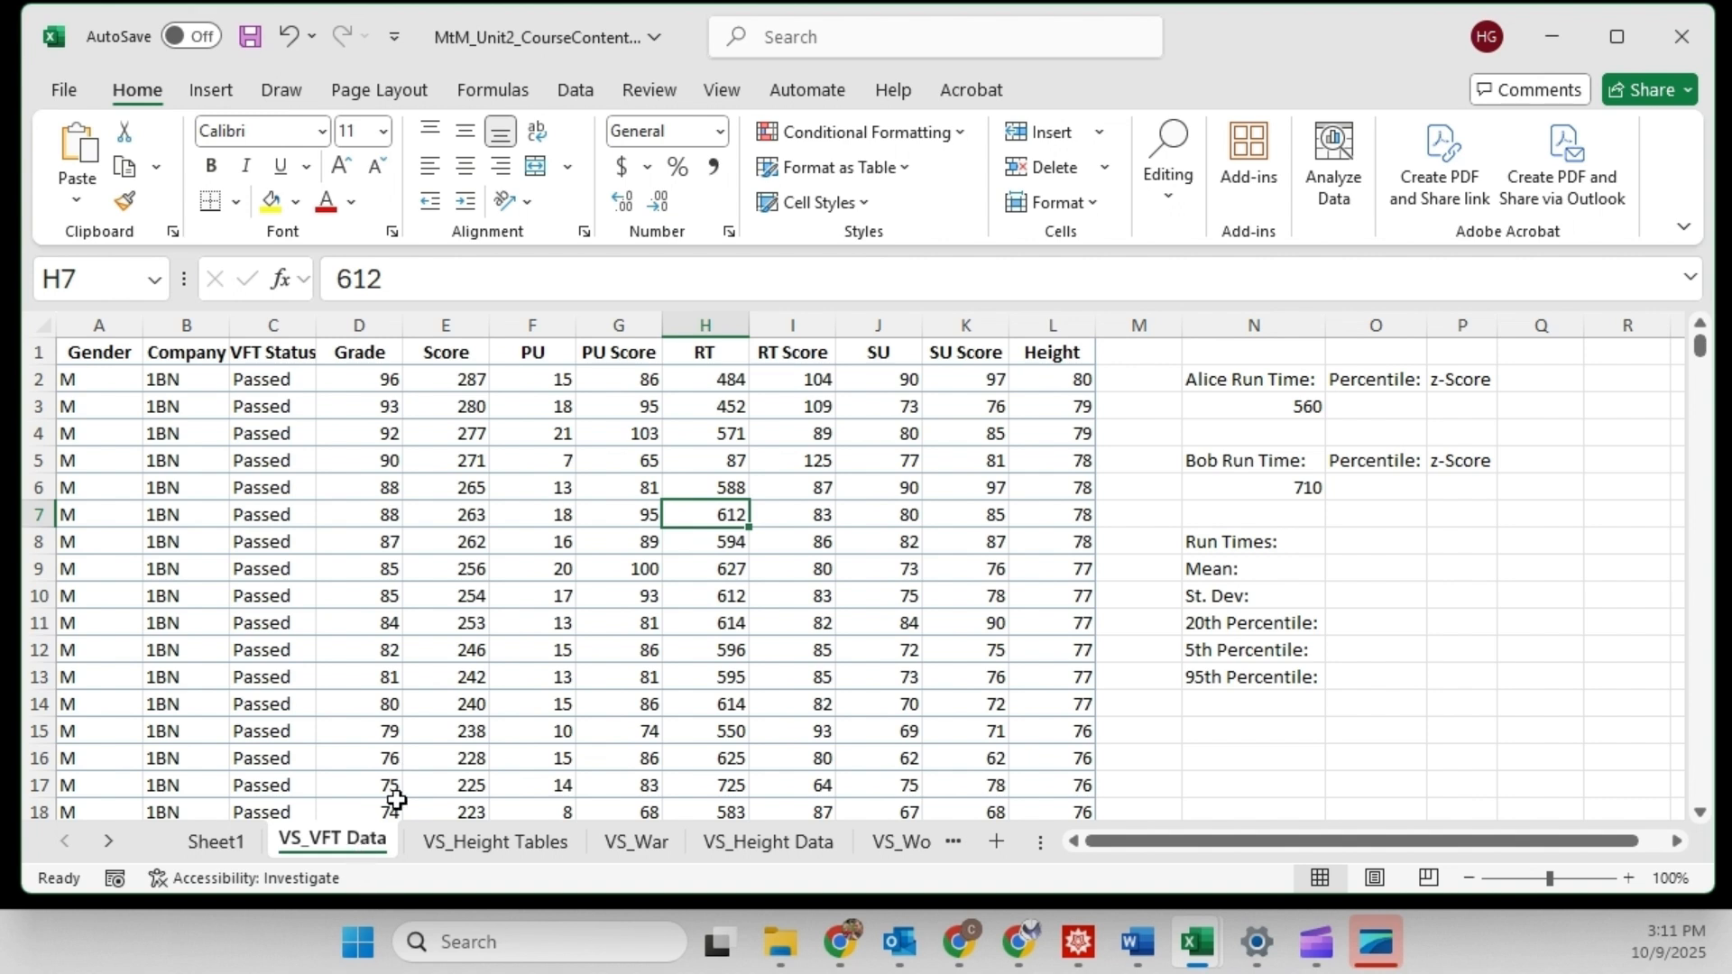
Step: Examine the RT column, the two runners' run times in N3 and N6, and the empty summary cells O9 to O13
{"action": "left_click", "coordinate": [717, 386]}
{"action": "left_click_drag", "start_coordinate": [715, 402], "coordinate": [727, 538]}
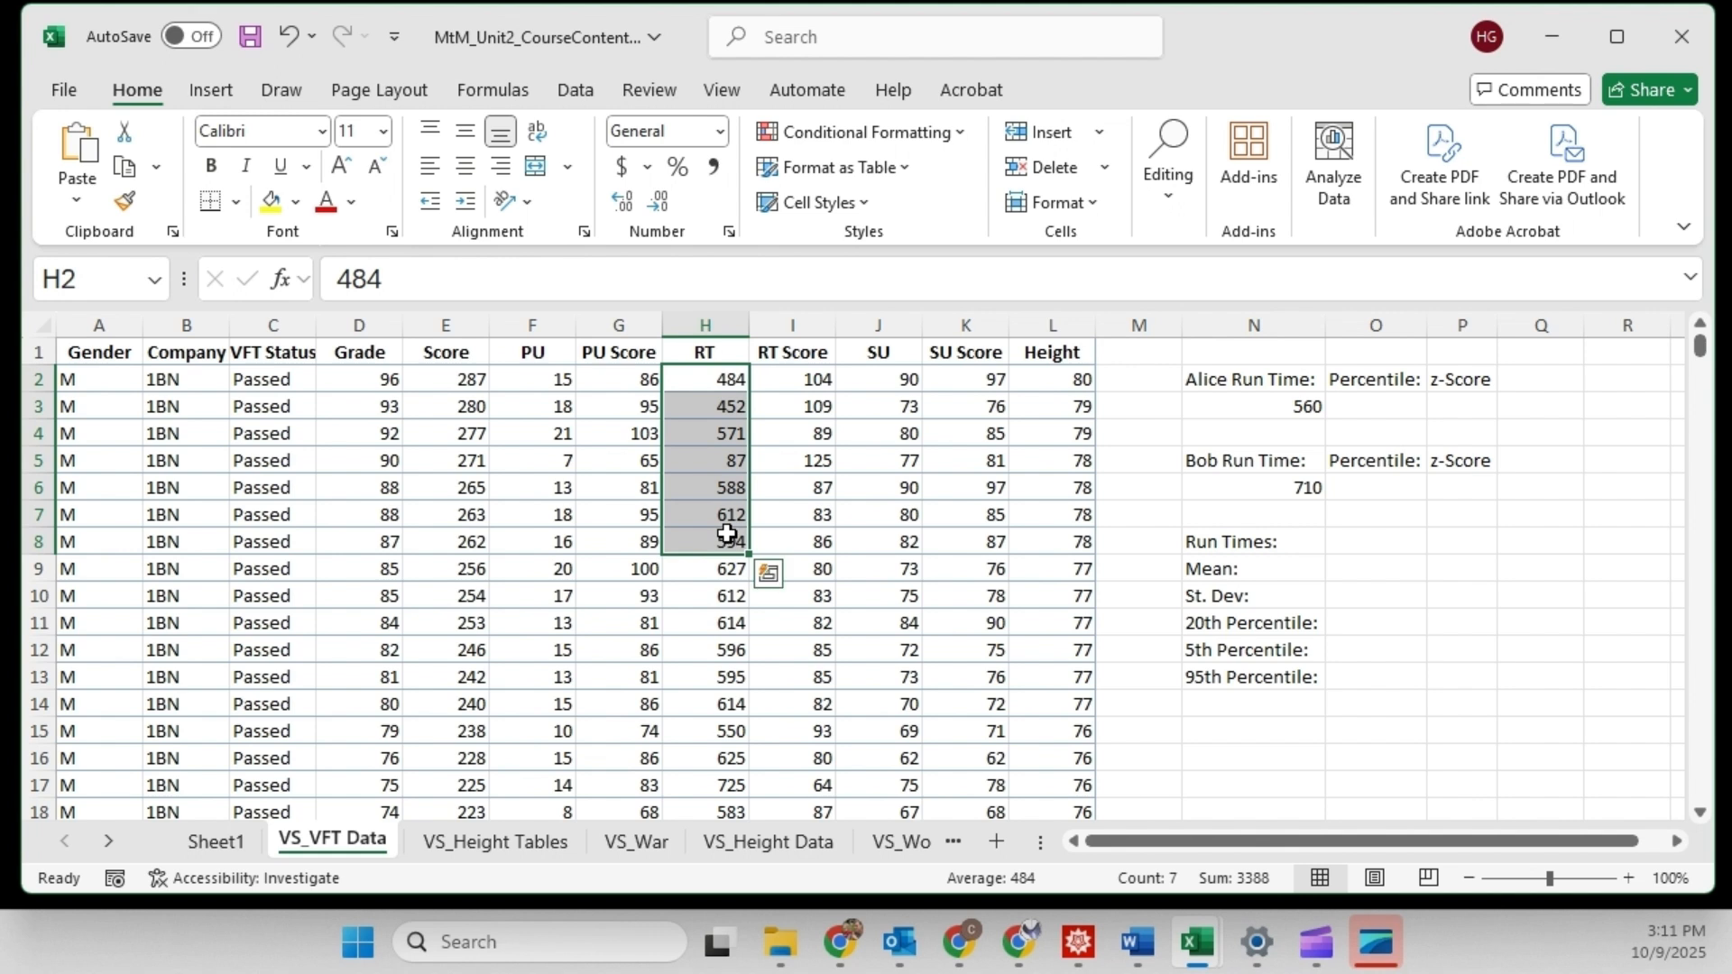
{"action": "left_click", "coordinate": [1257, 410]}
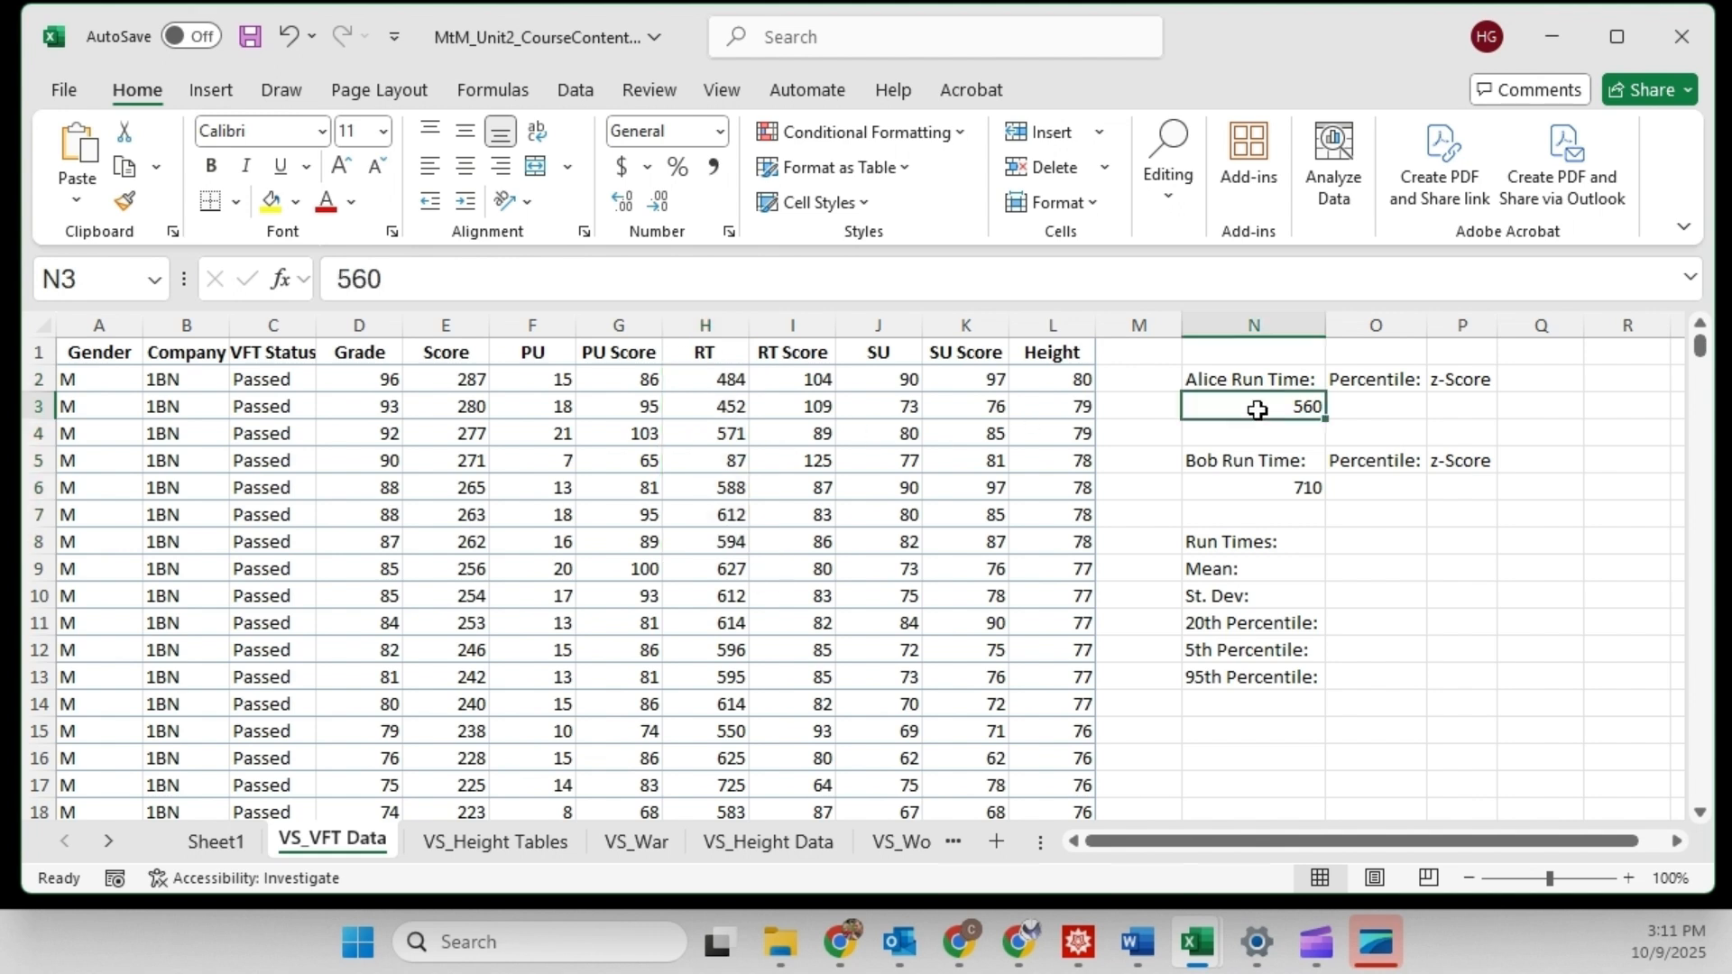
{"action": "left_click", "coordinate": [1230, 493]}
{"action": "left_click", "coordinate": [1262, 409]}
{"action": "left_click", "coordinate": [1272, 481]}
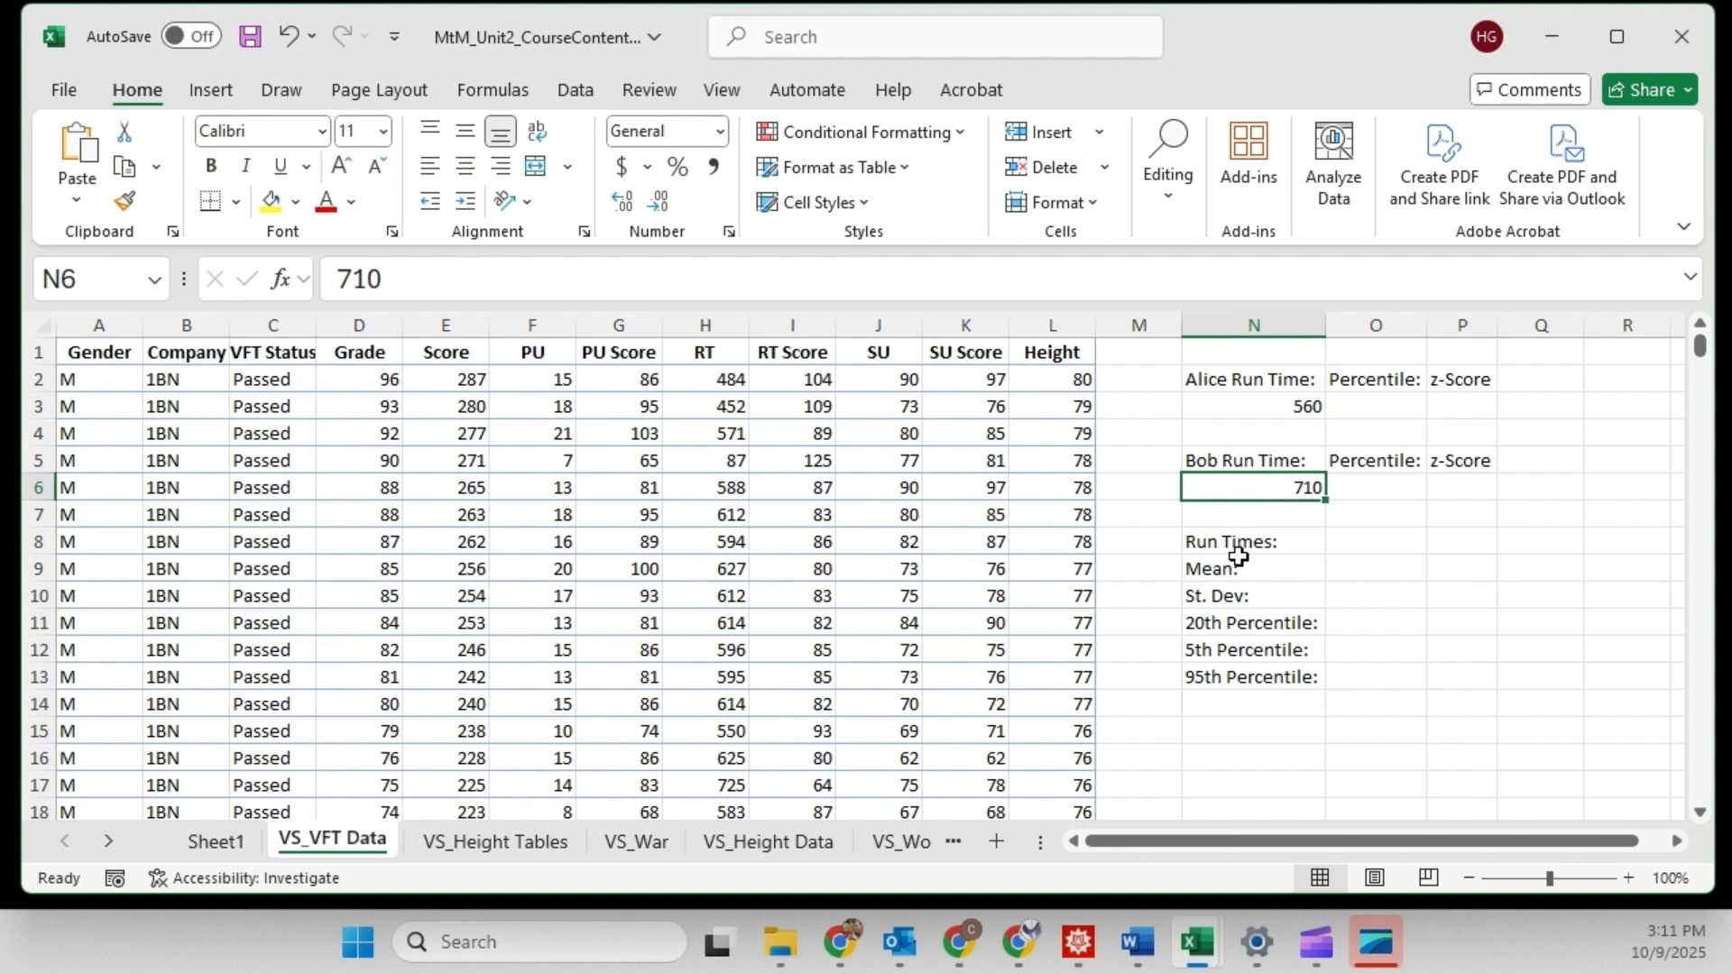
{"action": "left_click", "coordinate": [1360, 575]}
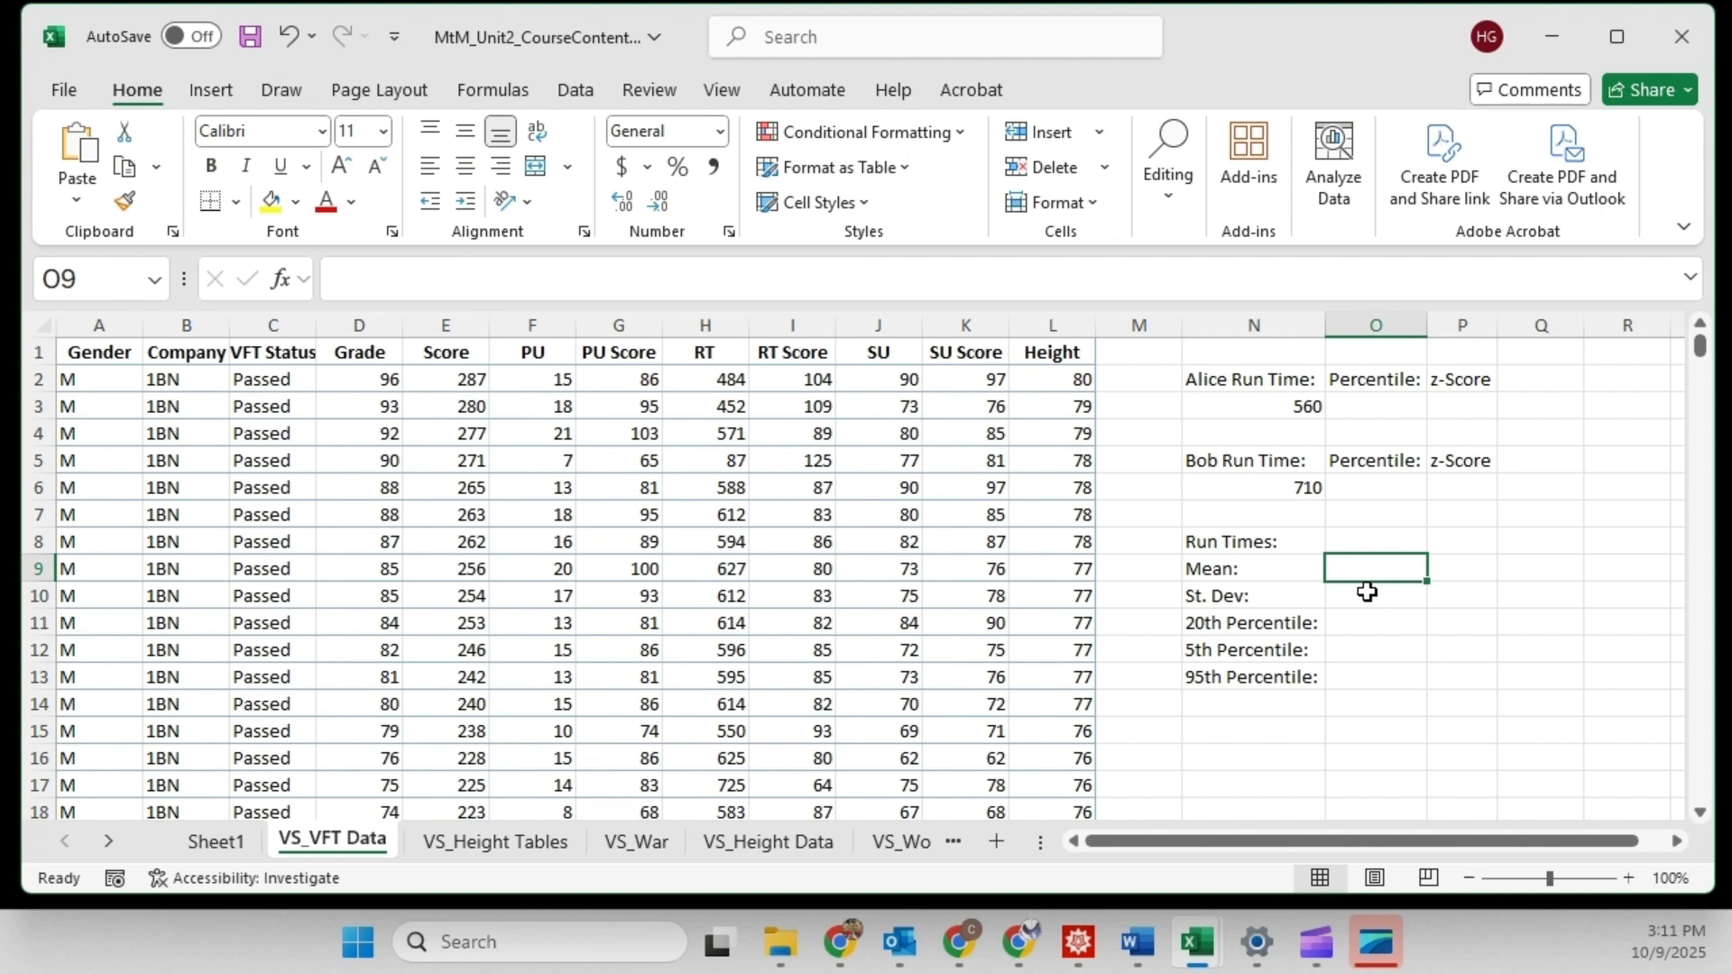
{"action": "left_click", "coordinate": [1366, 592]}
{"action": "left_click_drag", "start_coordinate": [1345, 626], "coordinate": [1345, 676]}
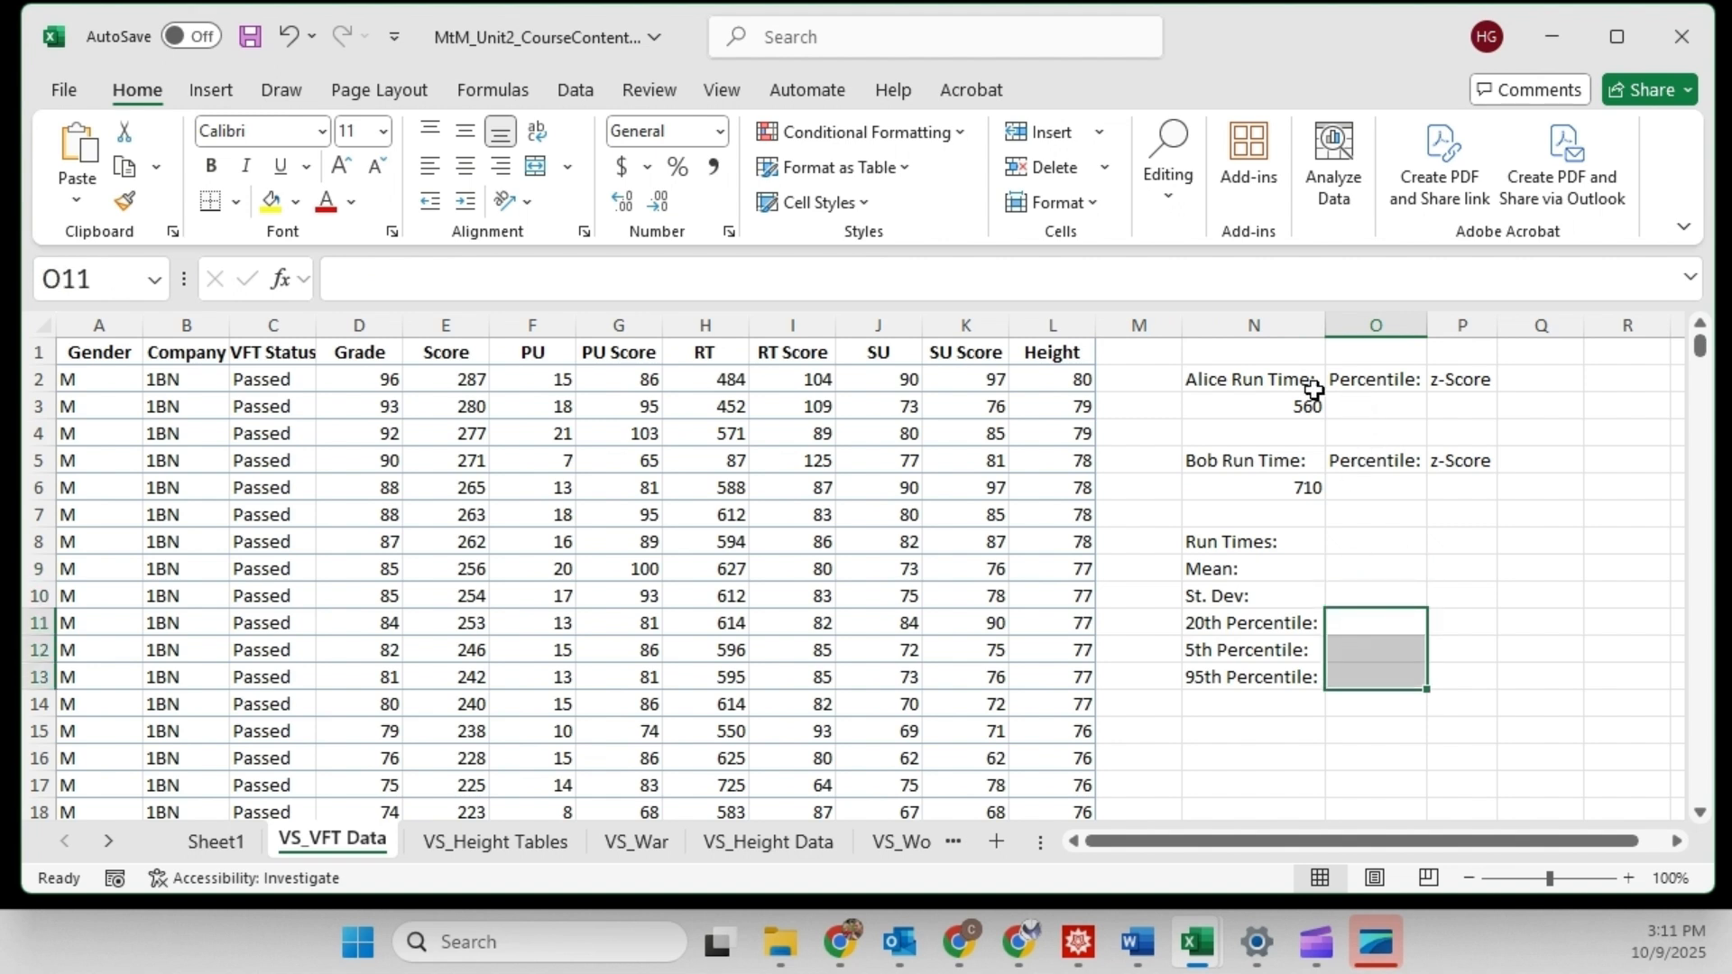
Step: Calculate the mean run time in O9 with =AVERAGE(H2:H1523)
{"action": "left_click", "coordinate": [1354, 575]}
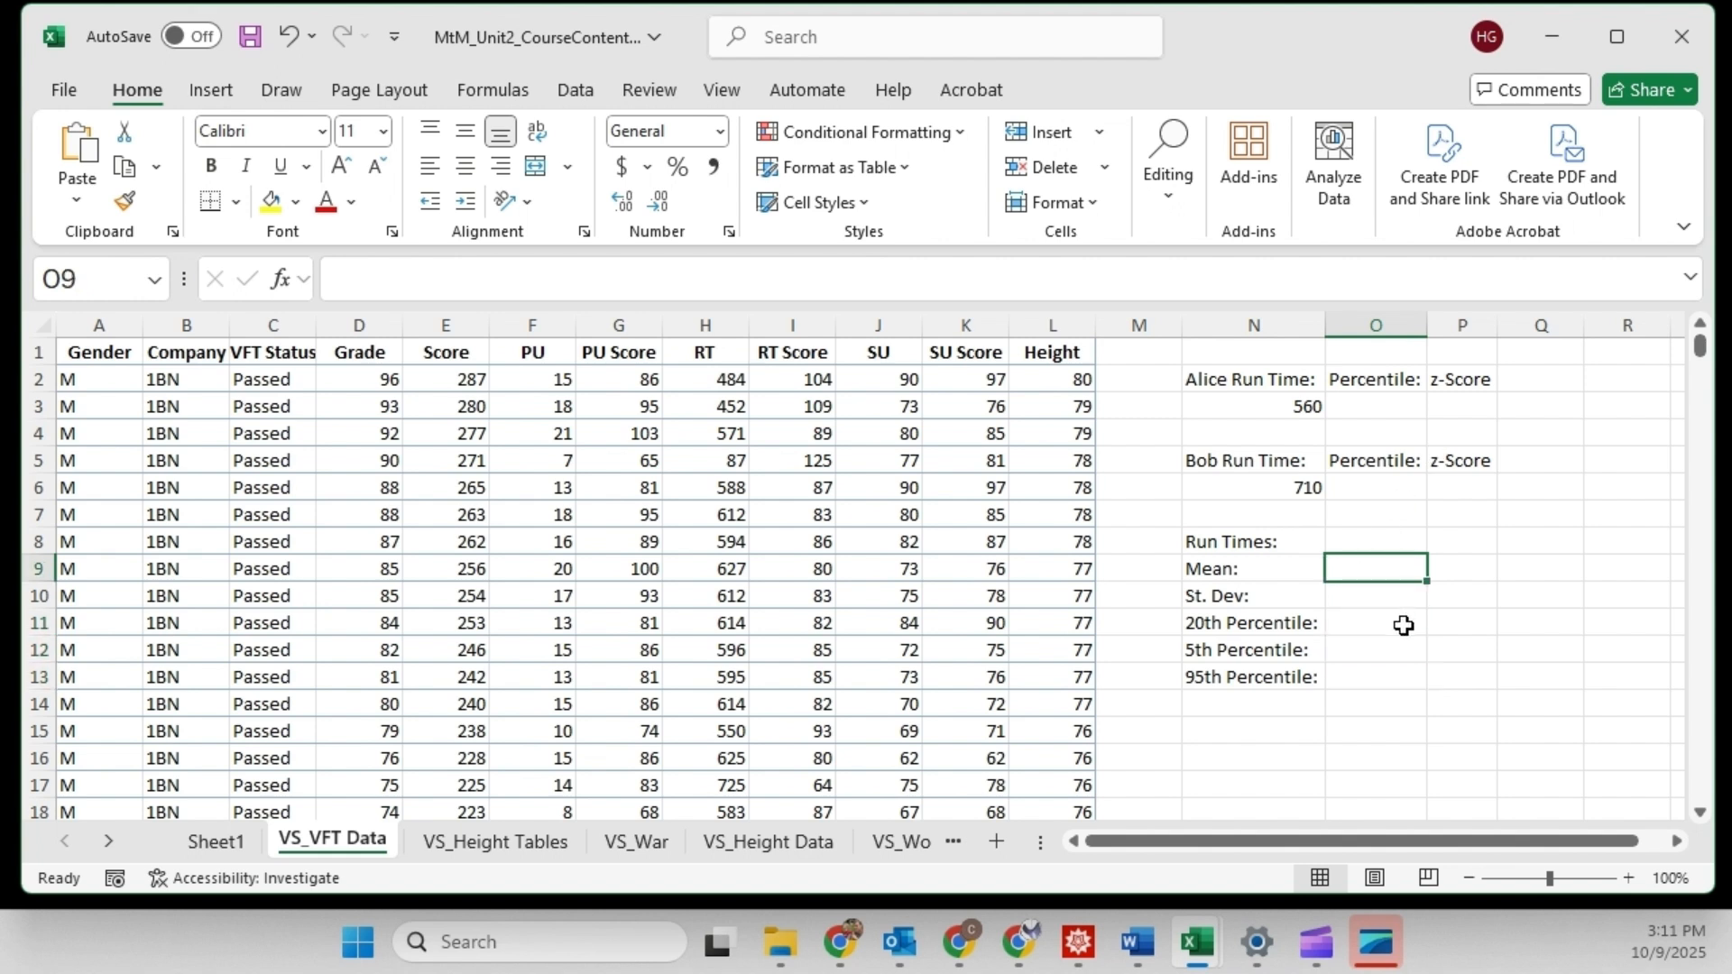
{"action": "type", "text": "=average("}
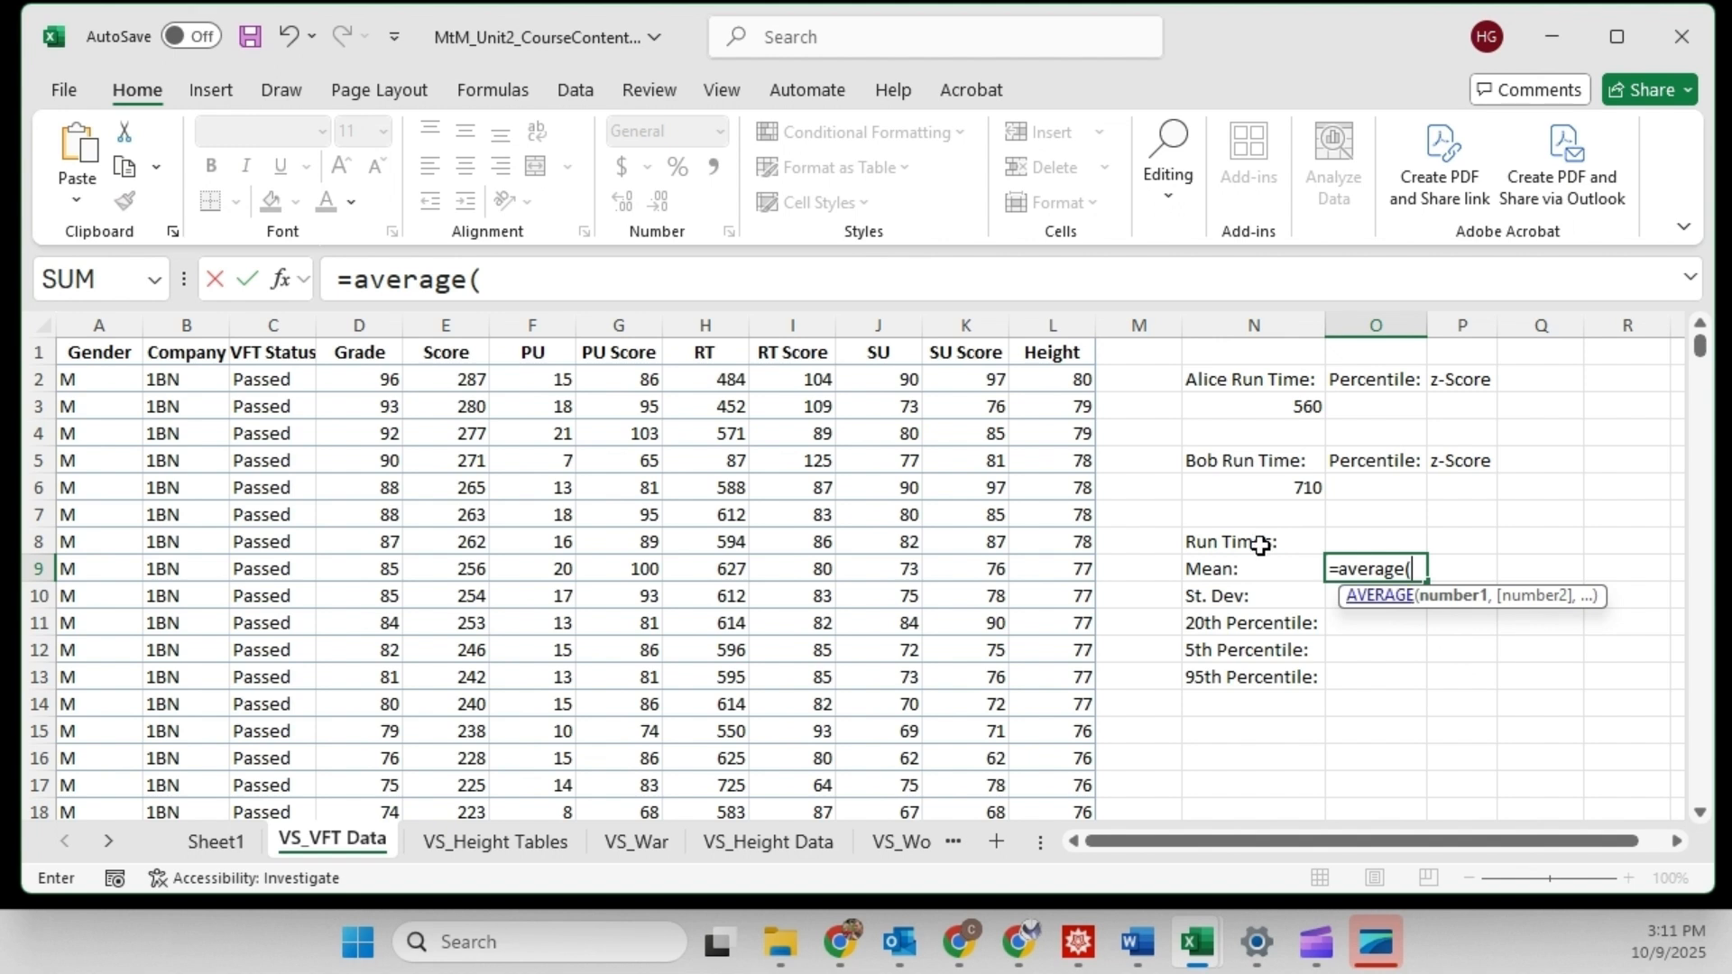
{"action": "left_click", "coordinate": [709, 379]}
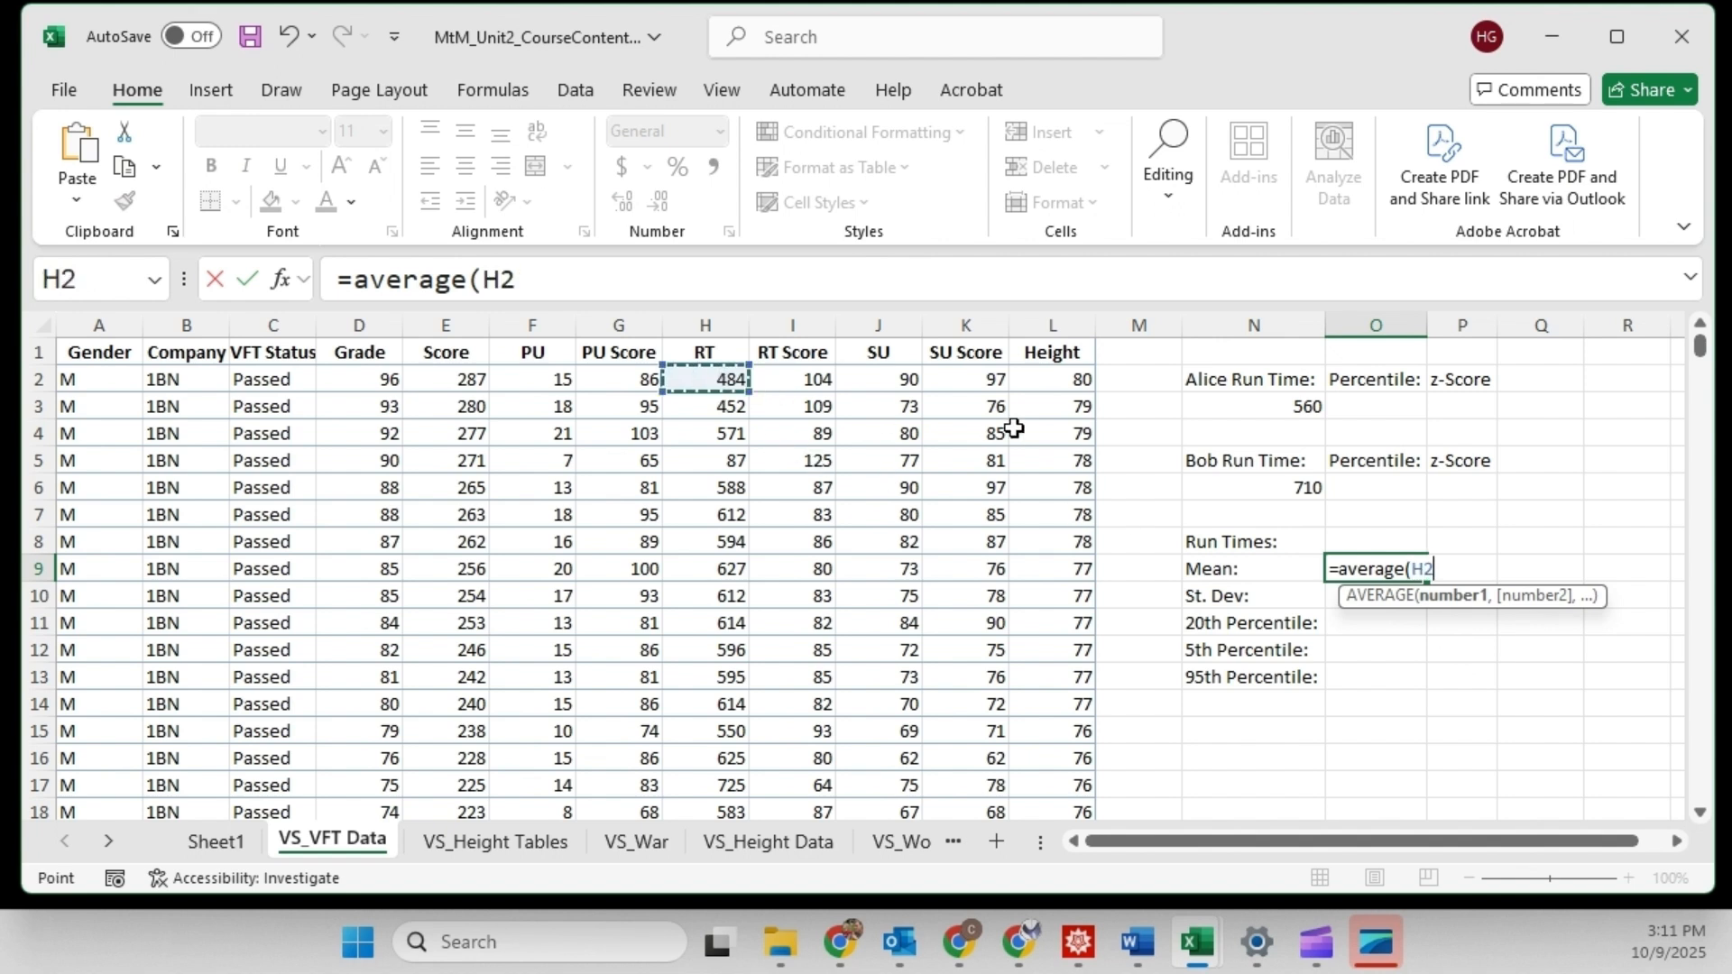
{"action": "key", "text": "ctrl+shift+Down"}
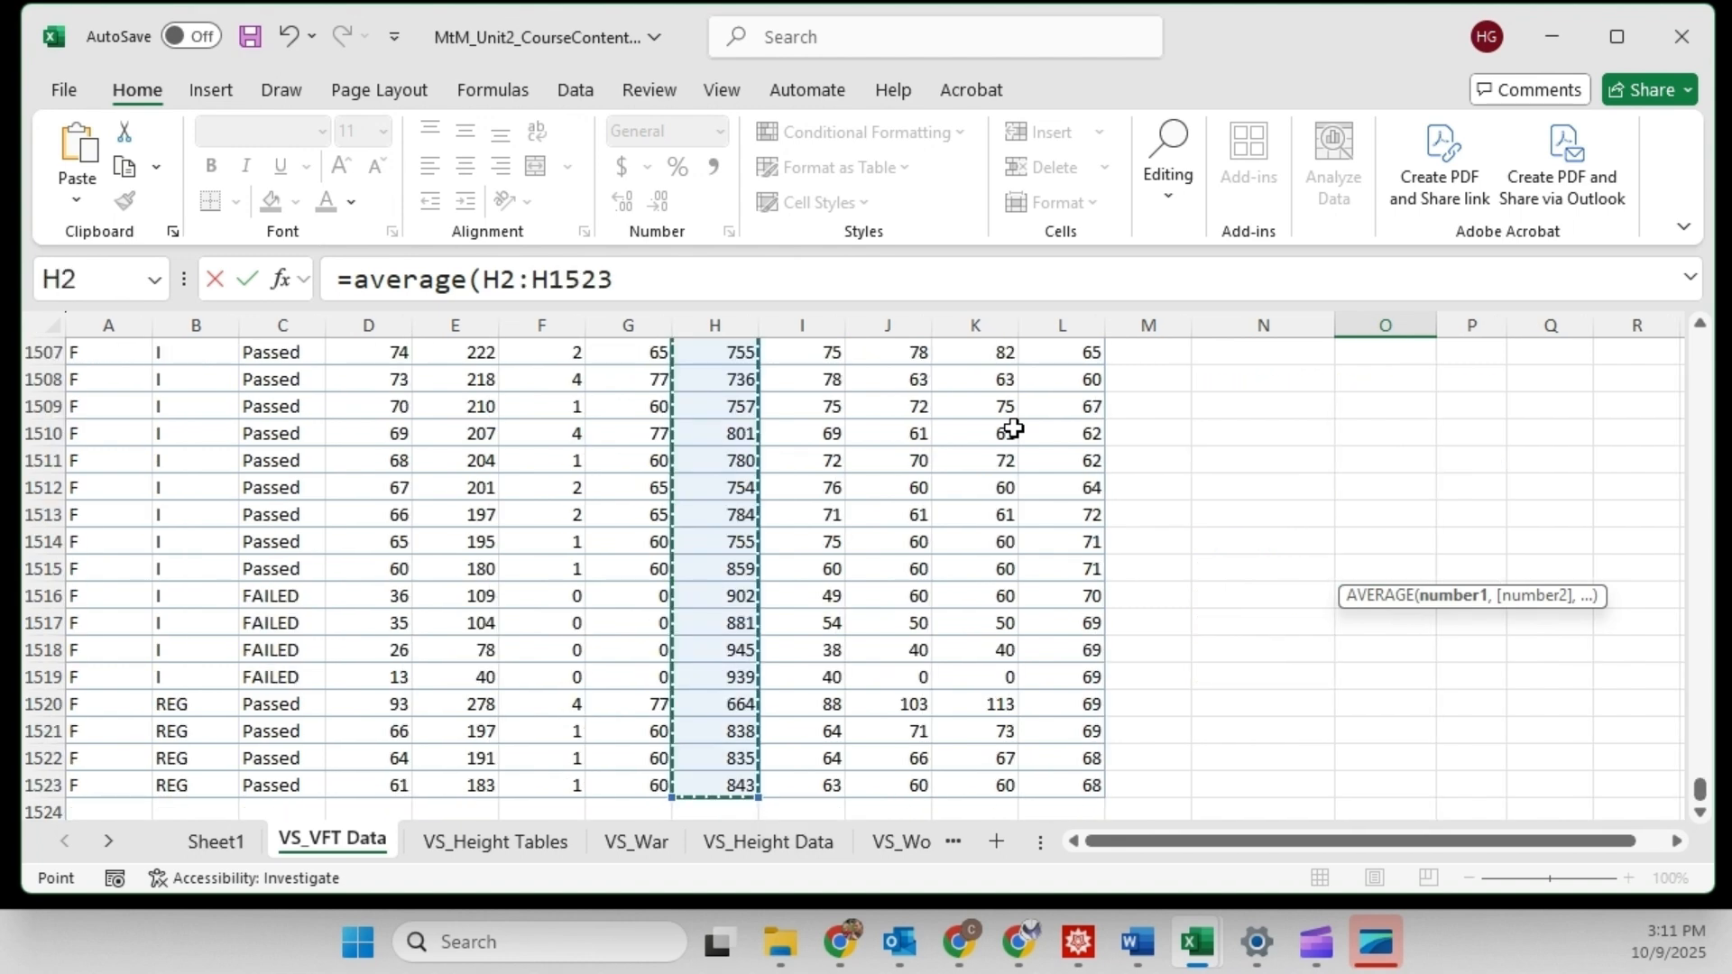
{"action": "type", "text": ")"}
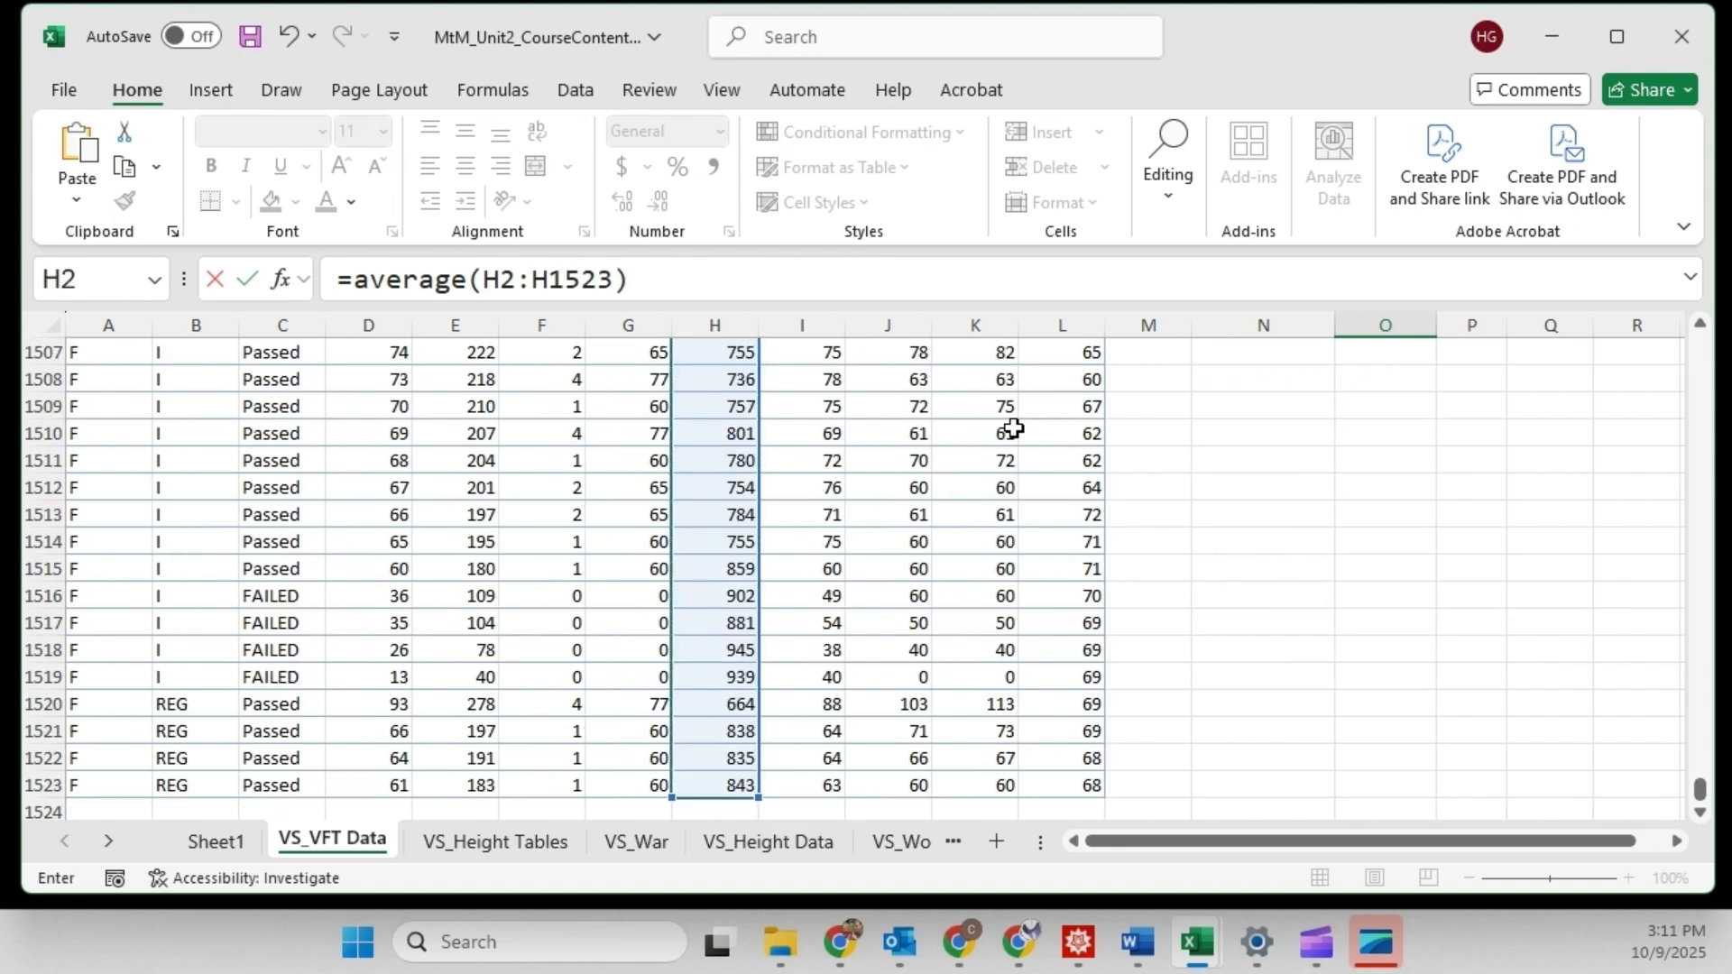
{"action": "key", "text": "Return"}
{"action": "scroll", "coordinate": [1536, 536], "scroll_direction": "up", "scroll_amount": 2}
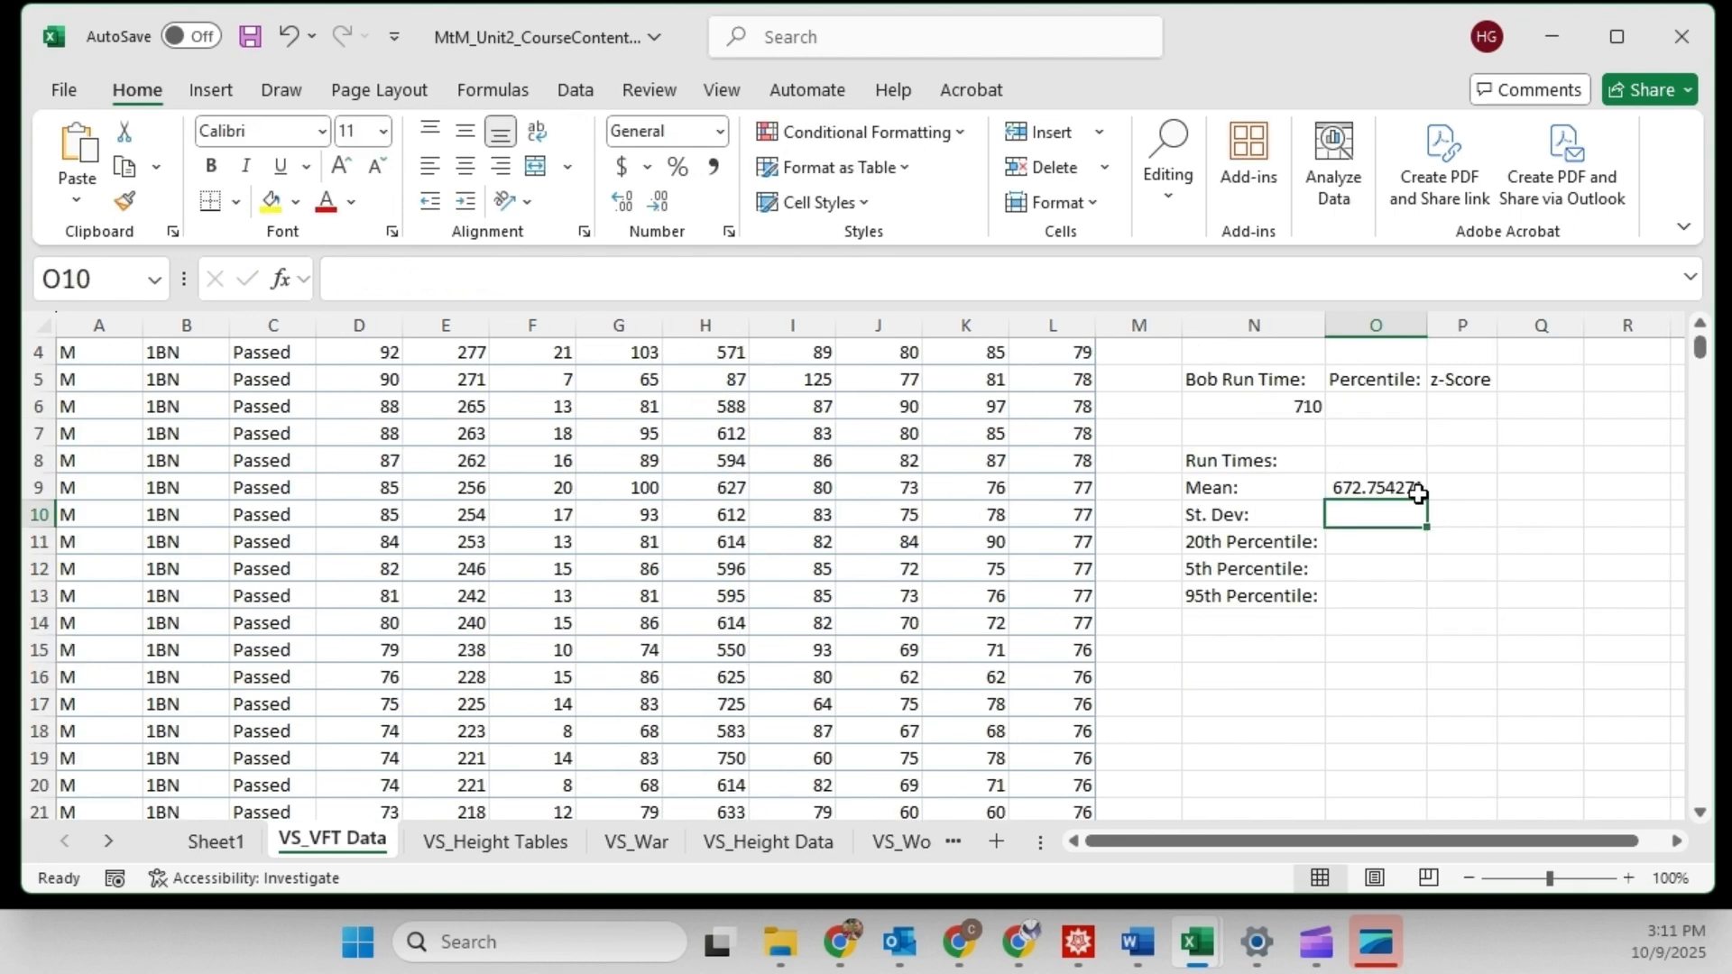
Step: Copy the range reference H2:H1523 from the mean formula in O9, leaving the formula as is
{"action": "left_click", "coordinate": [1380, 484]}
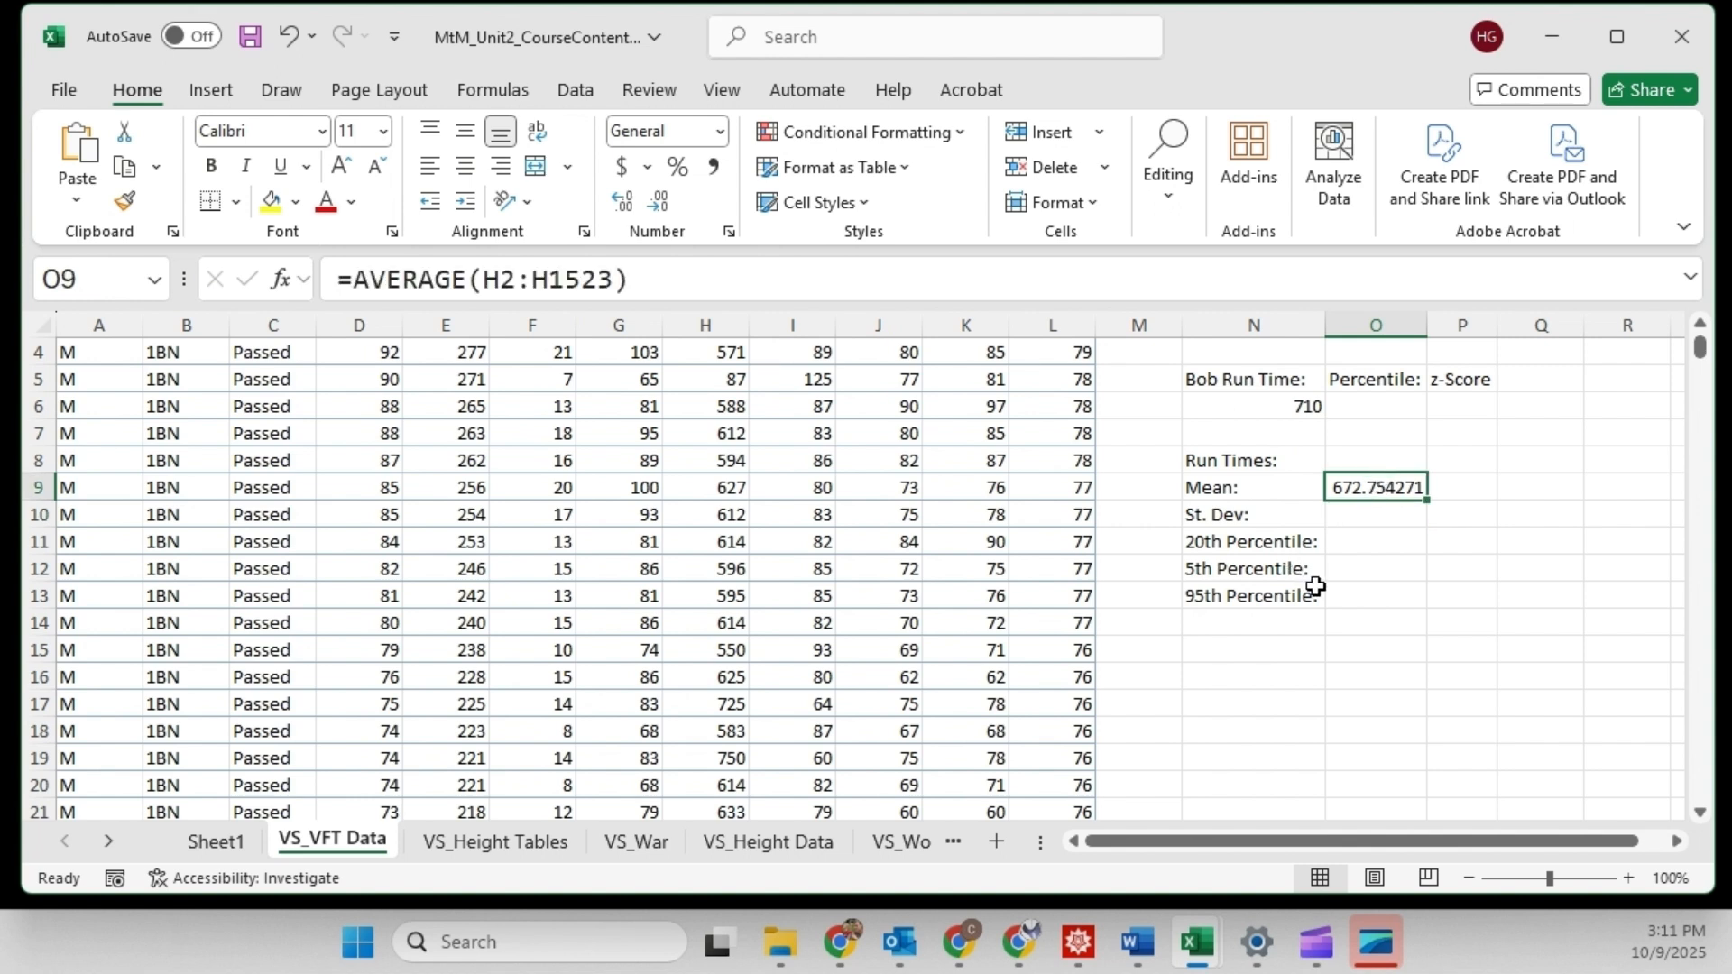
{"action": "left_click", "coordinate": [485, 279]}
{"action": "left_click_drag", "start_coordinate": [483, 280], "coordinate": [617, 279]}
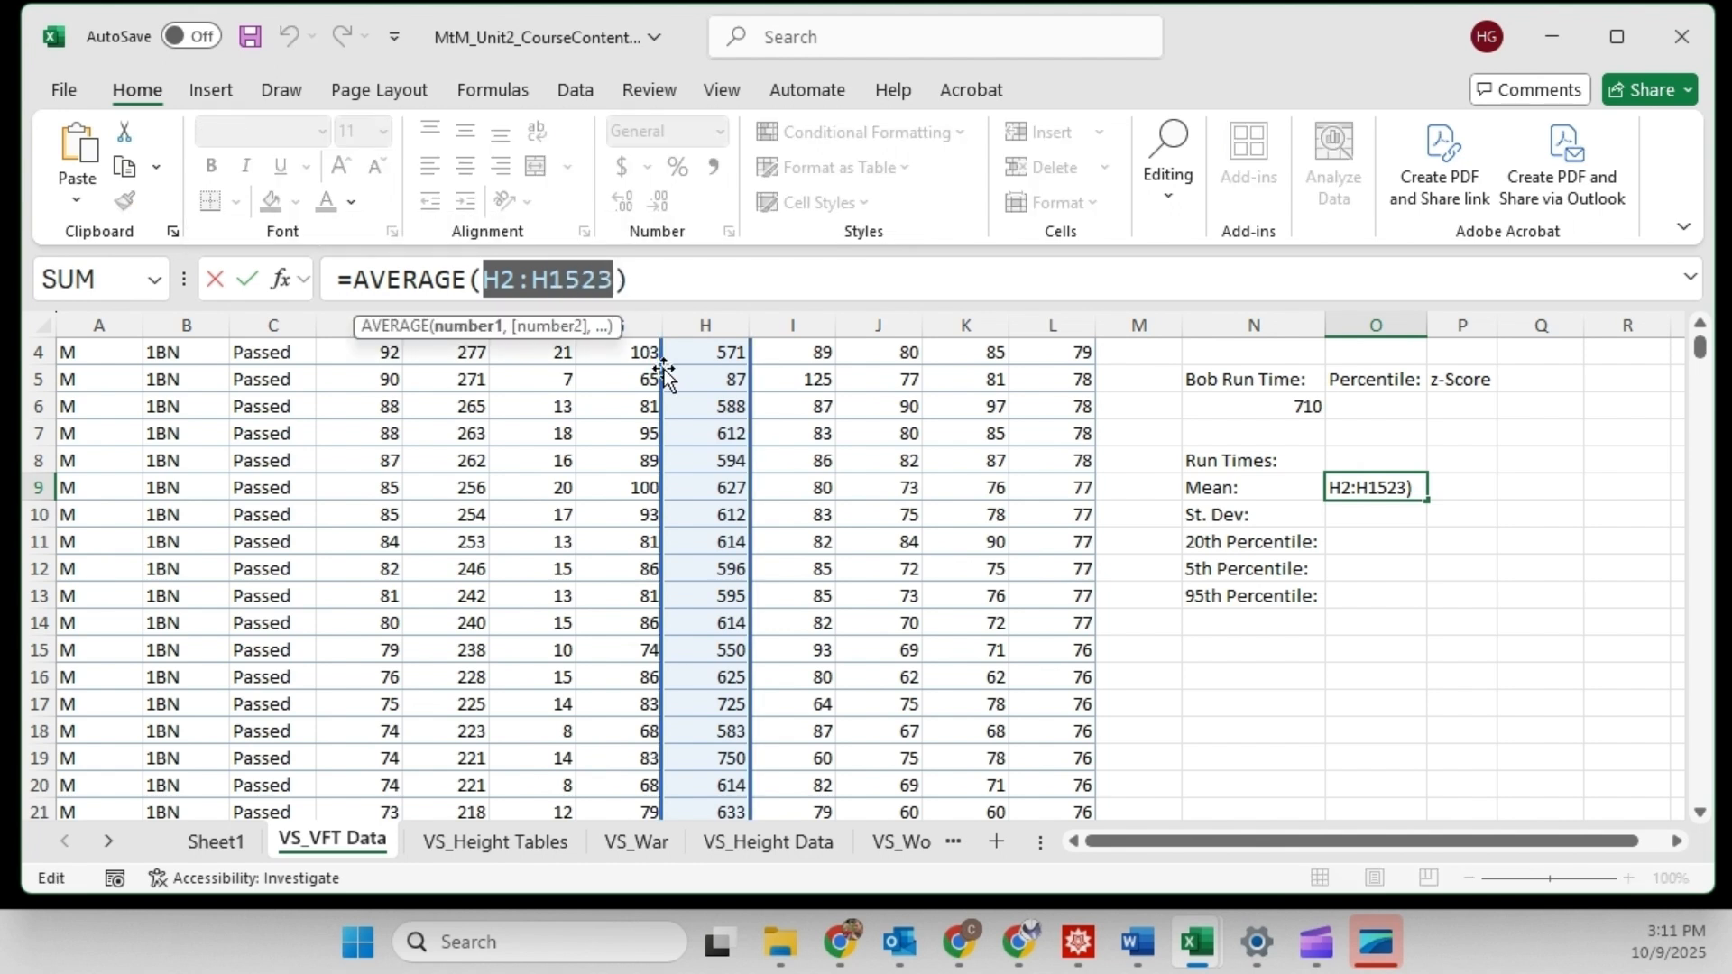
{"action": "key", "text": "Escape"}
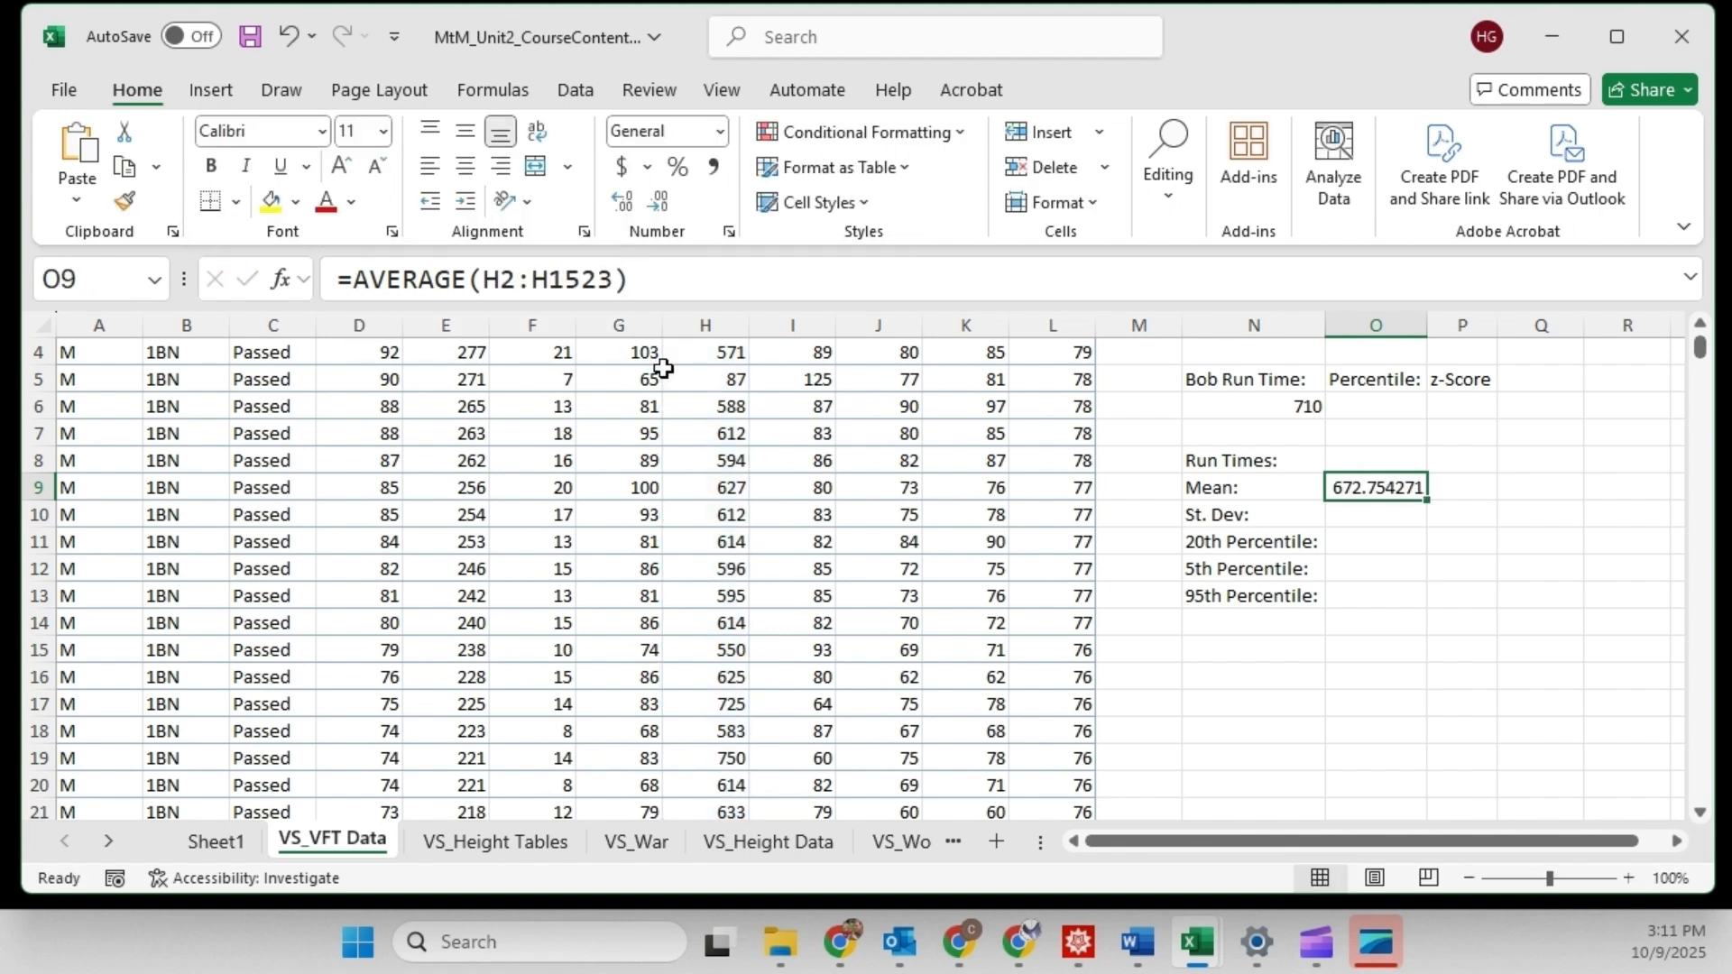
Step: Calculate the population standard deviation of the run times in O10 with =STDEV.P(H2:H1523)
{"action": "left_click", "coordinate": [1393, 514]}
{"action": "type", "text": "=ste"}
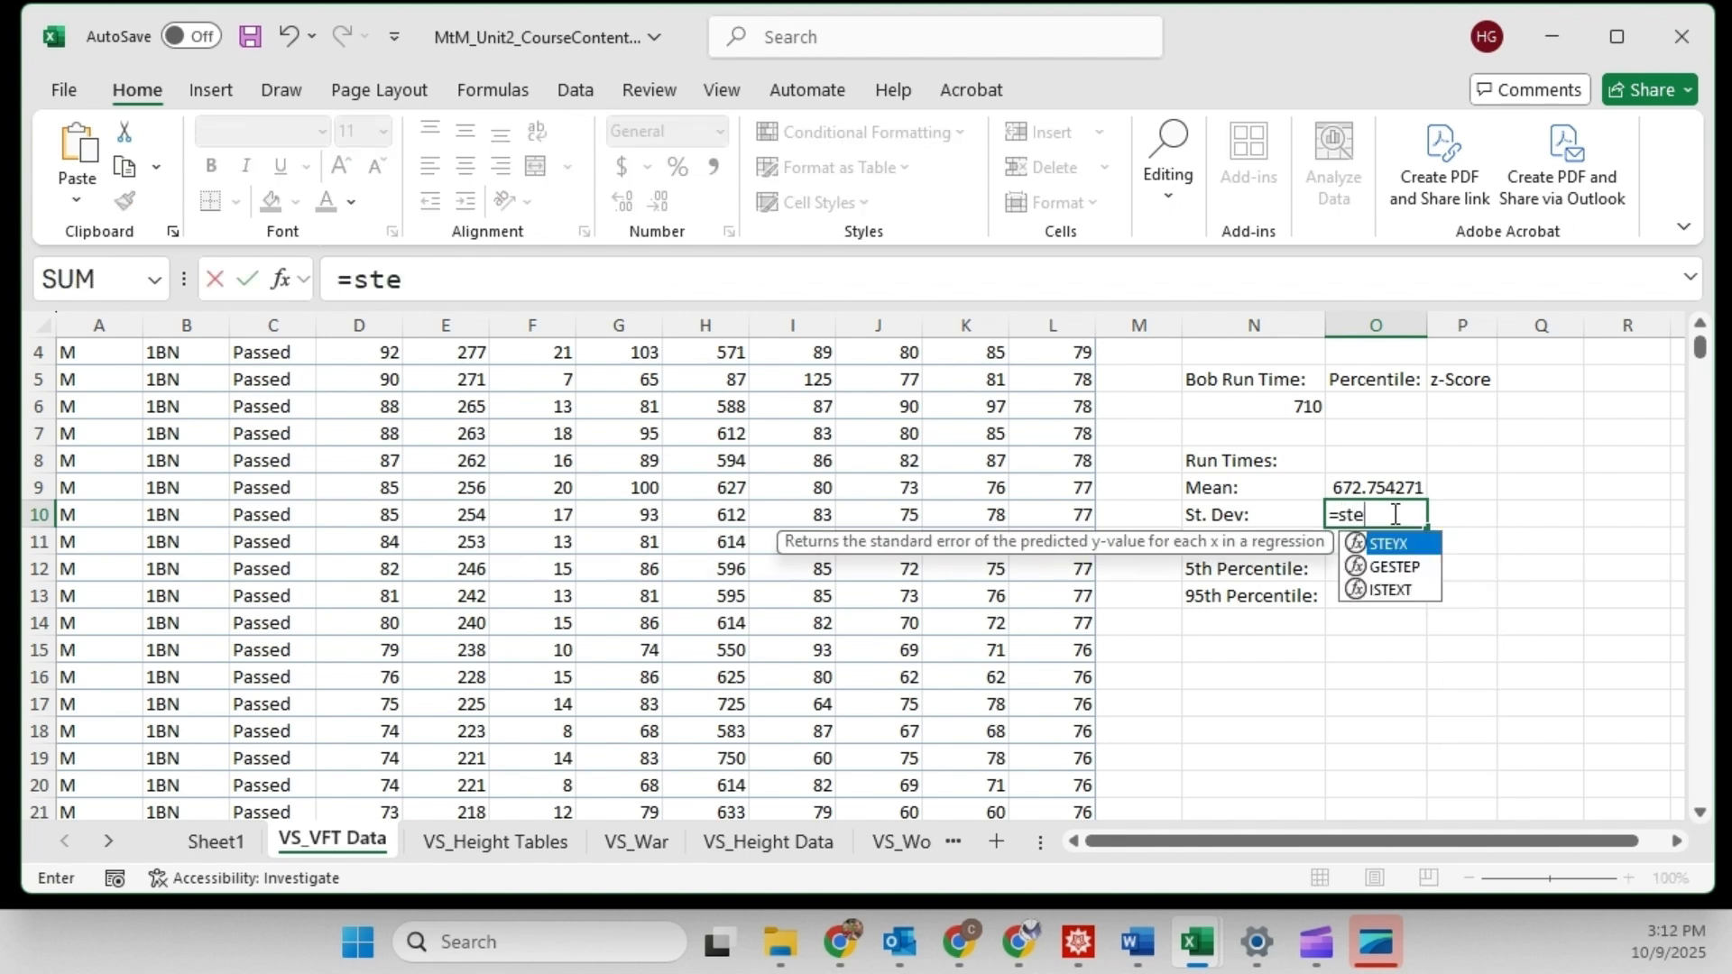
{"action": "key", "text": "BackSpace"}
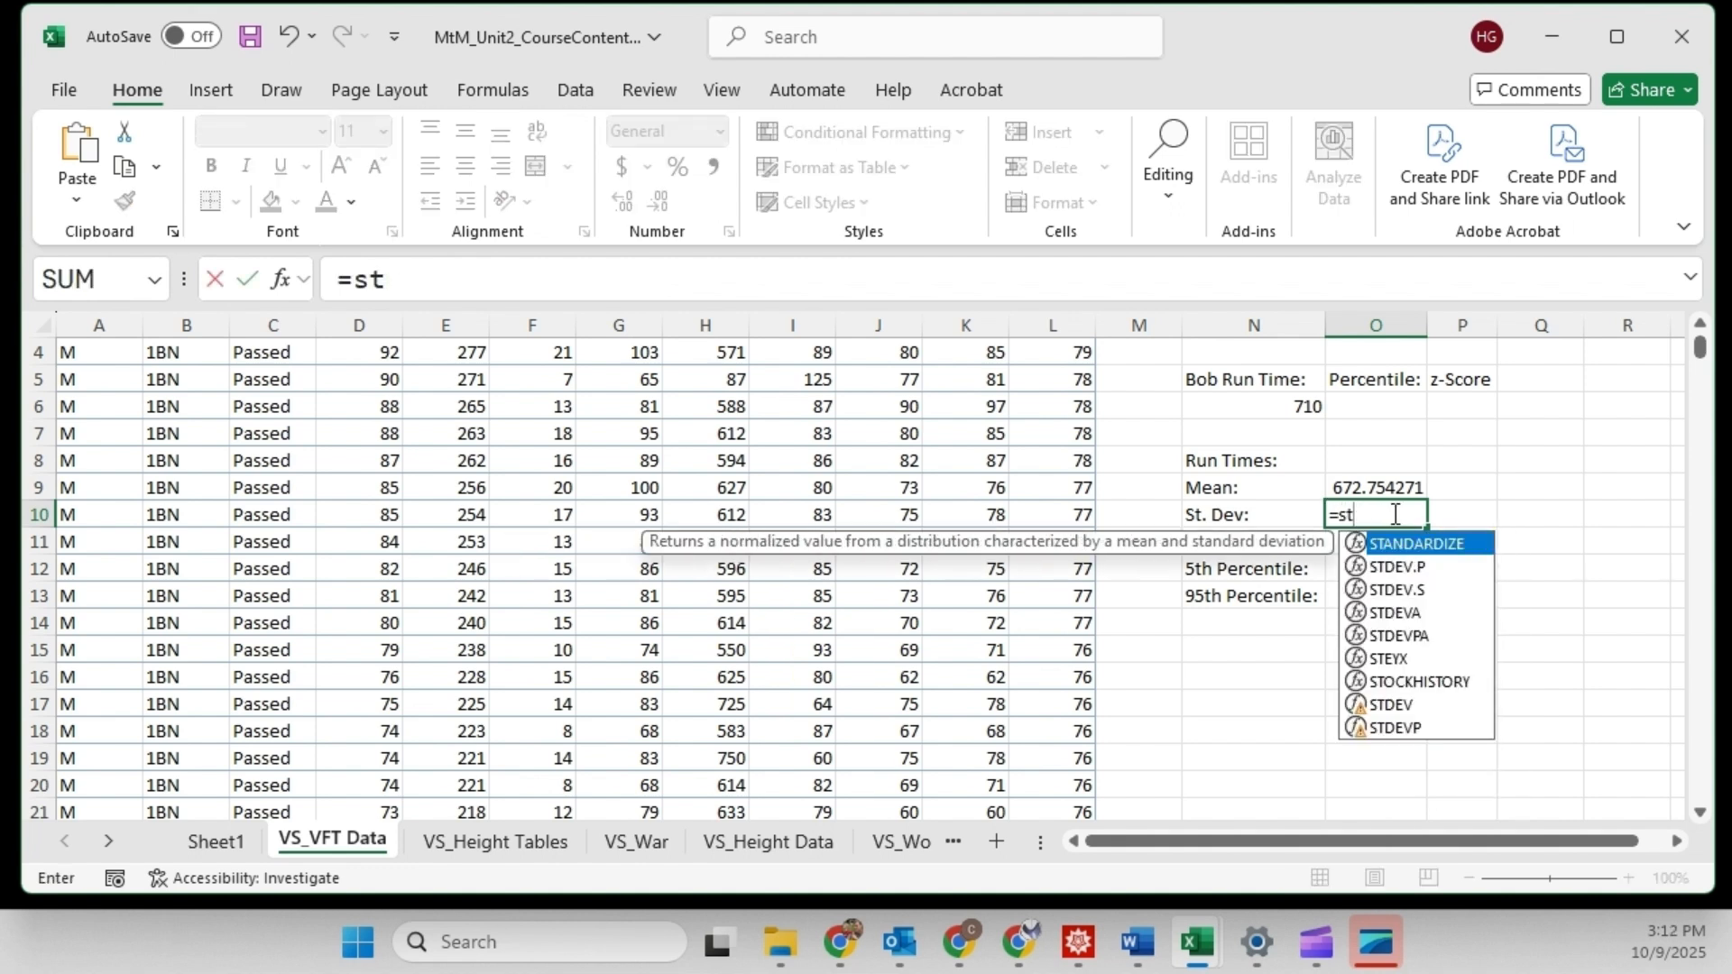
{"action": "key", "text": "Tab"}
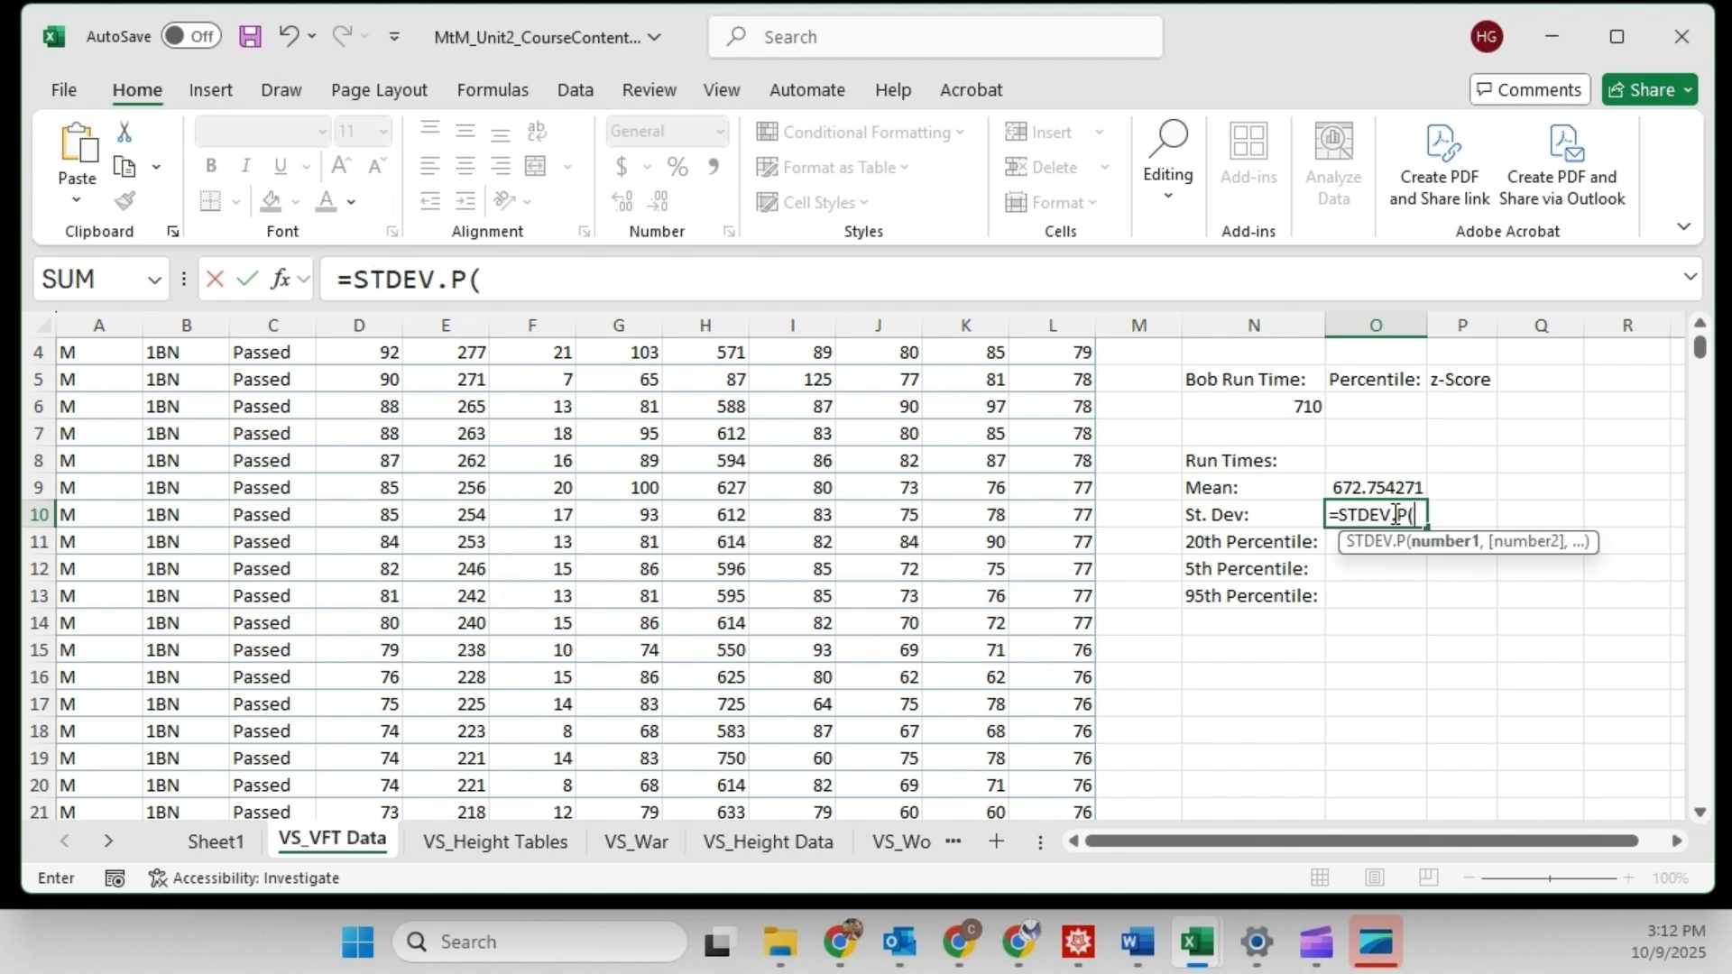
{"action": "type", "text": "H2:H1523"}
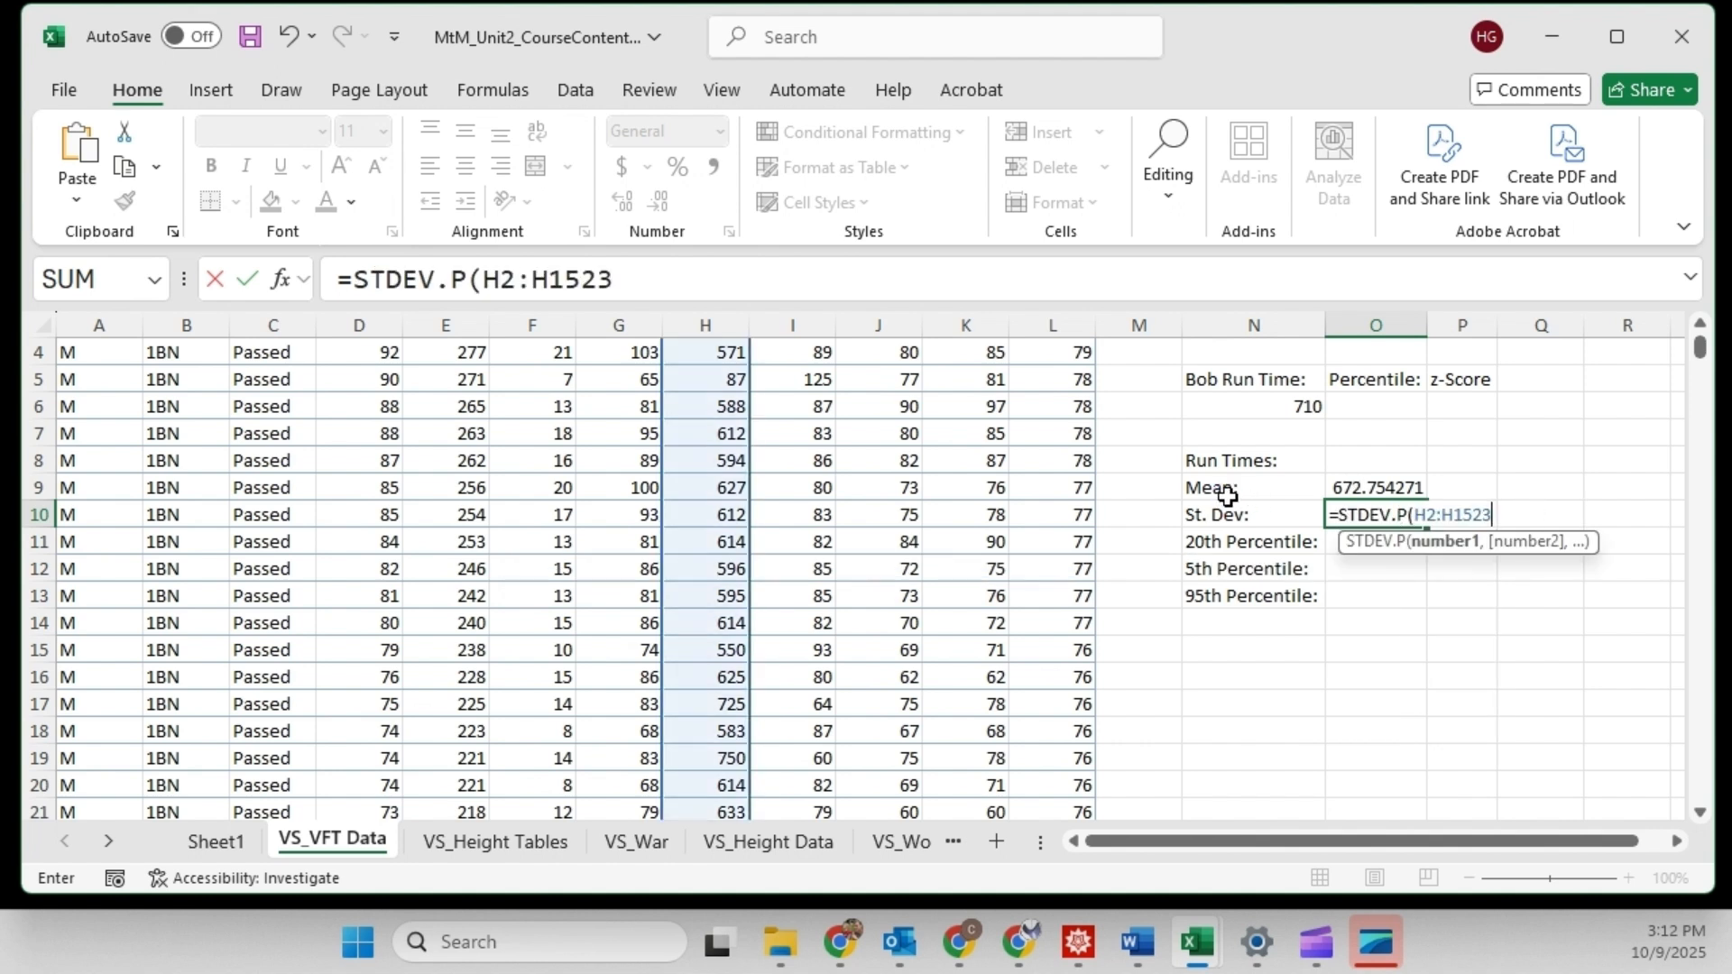
{"action": "key", "text": "Return"}
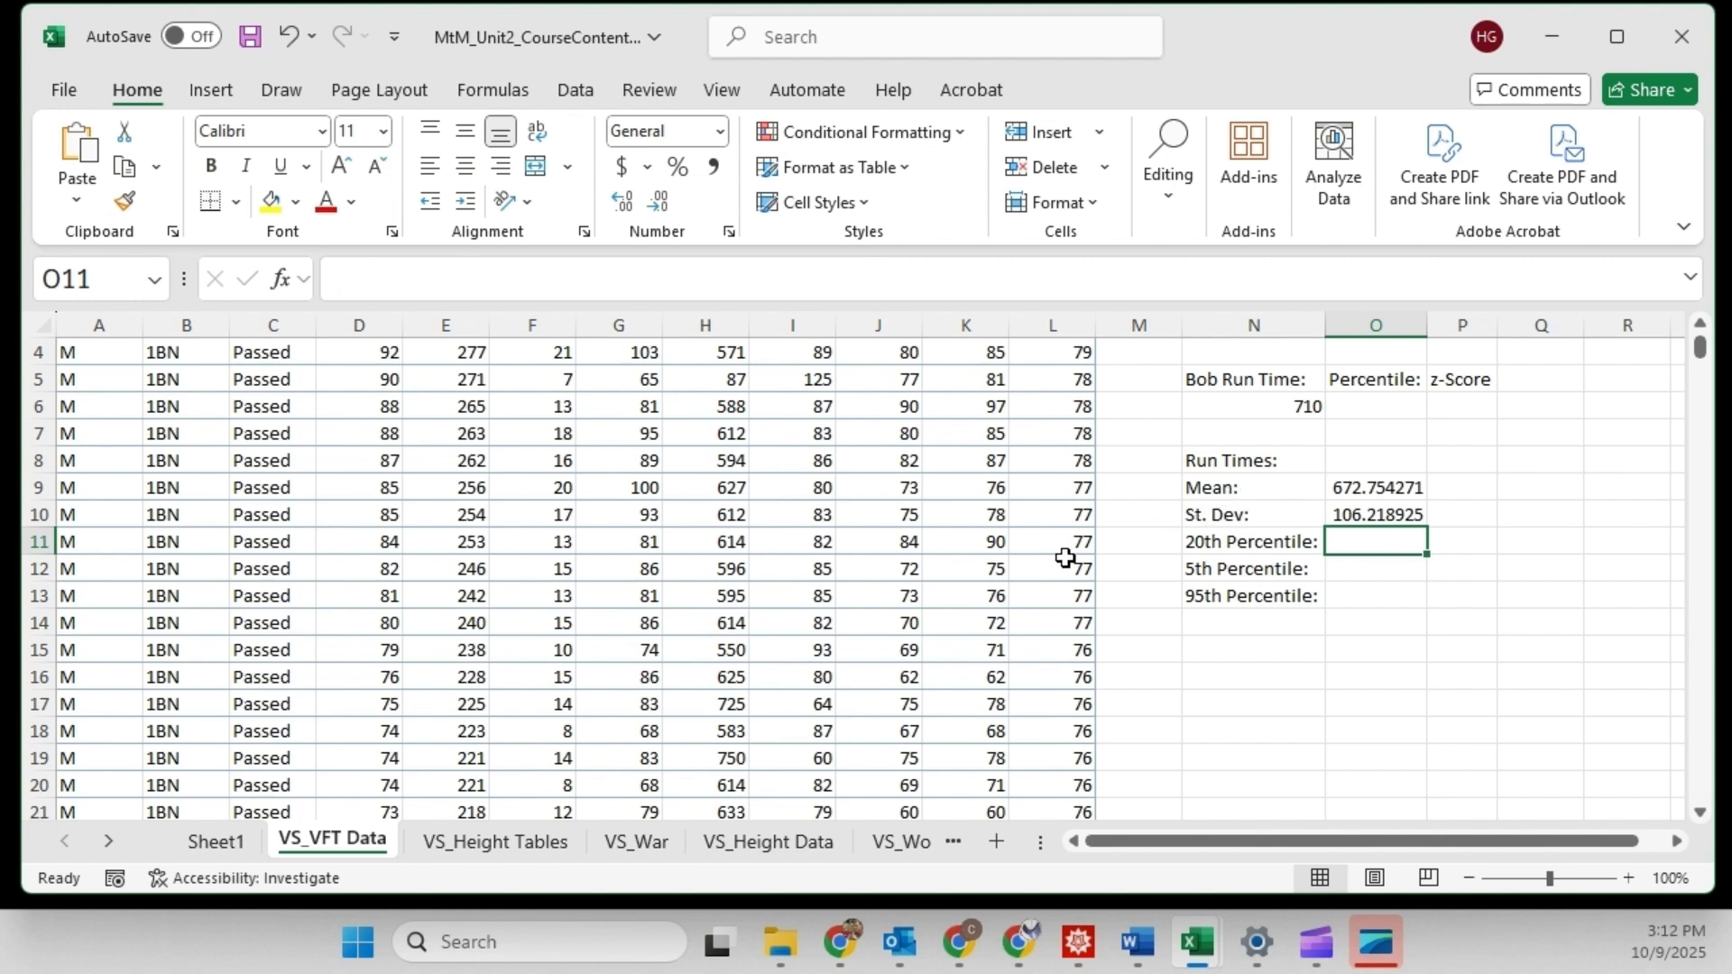
Step: Review the run-time chart on Sheet1, and calculate the 20th percentile in O11 of VS_VFT Data with =PERCENTILE.INC(H2:H1523,.2)
{"action": "left_click", "coordinate": [218, 835]}
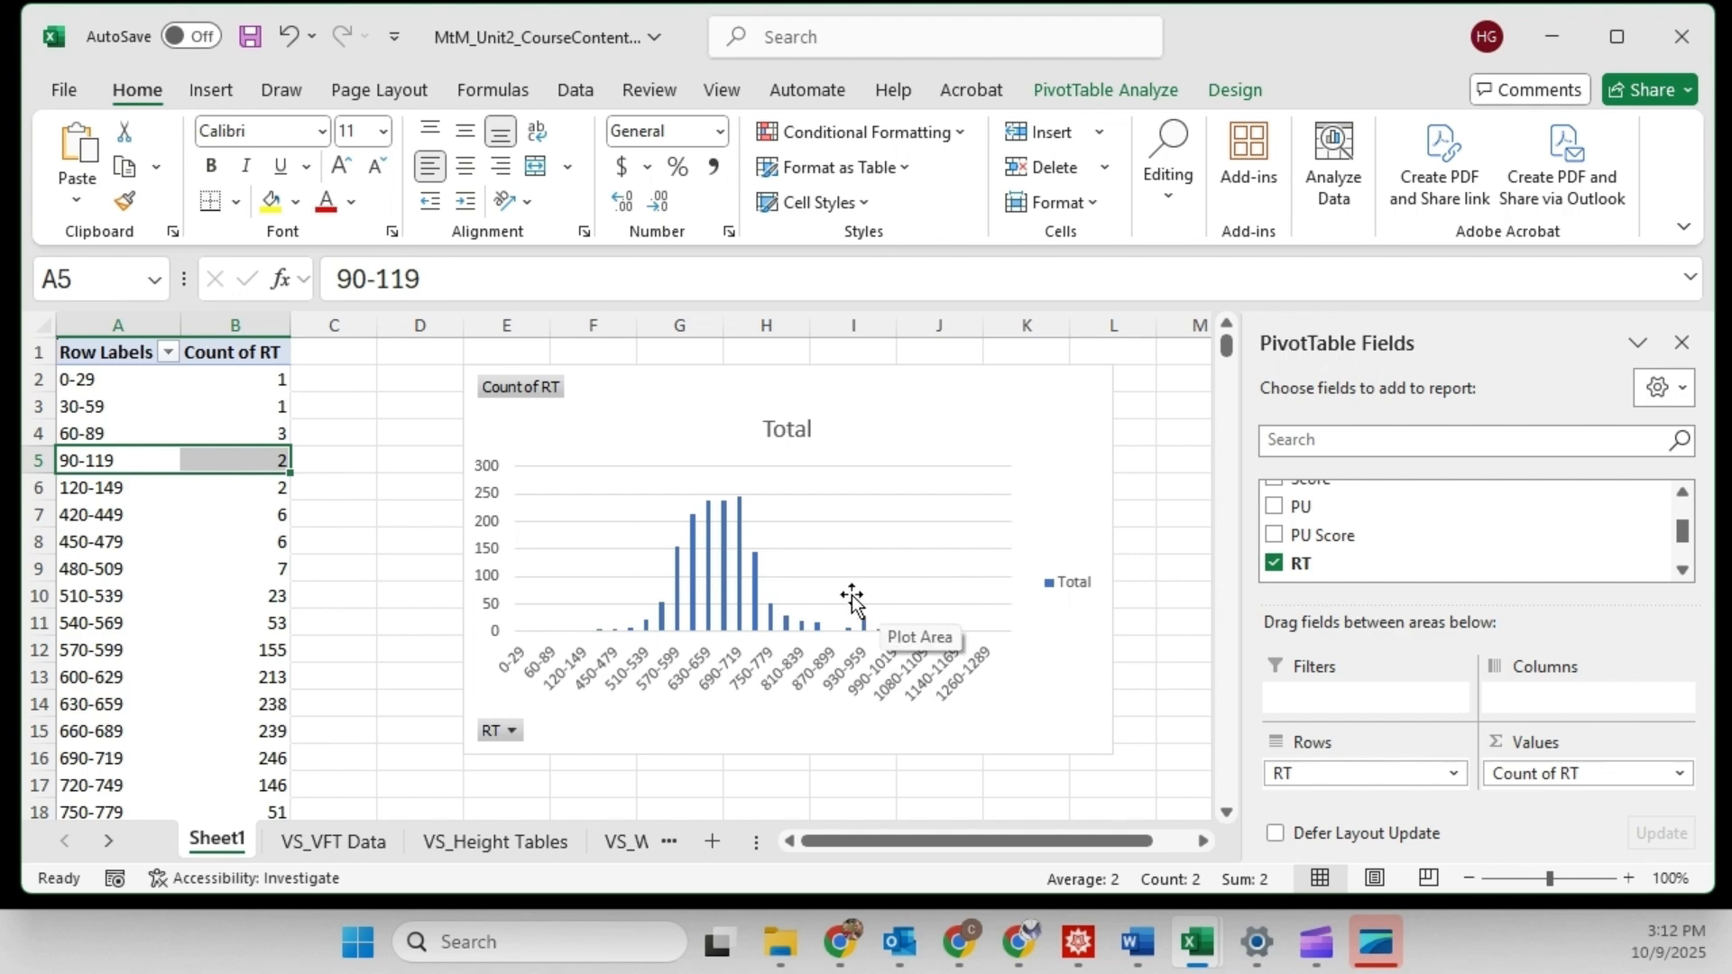
{"action": "left_click", "coordinate": [318, 837]}
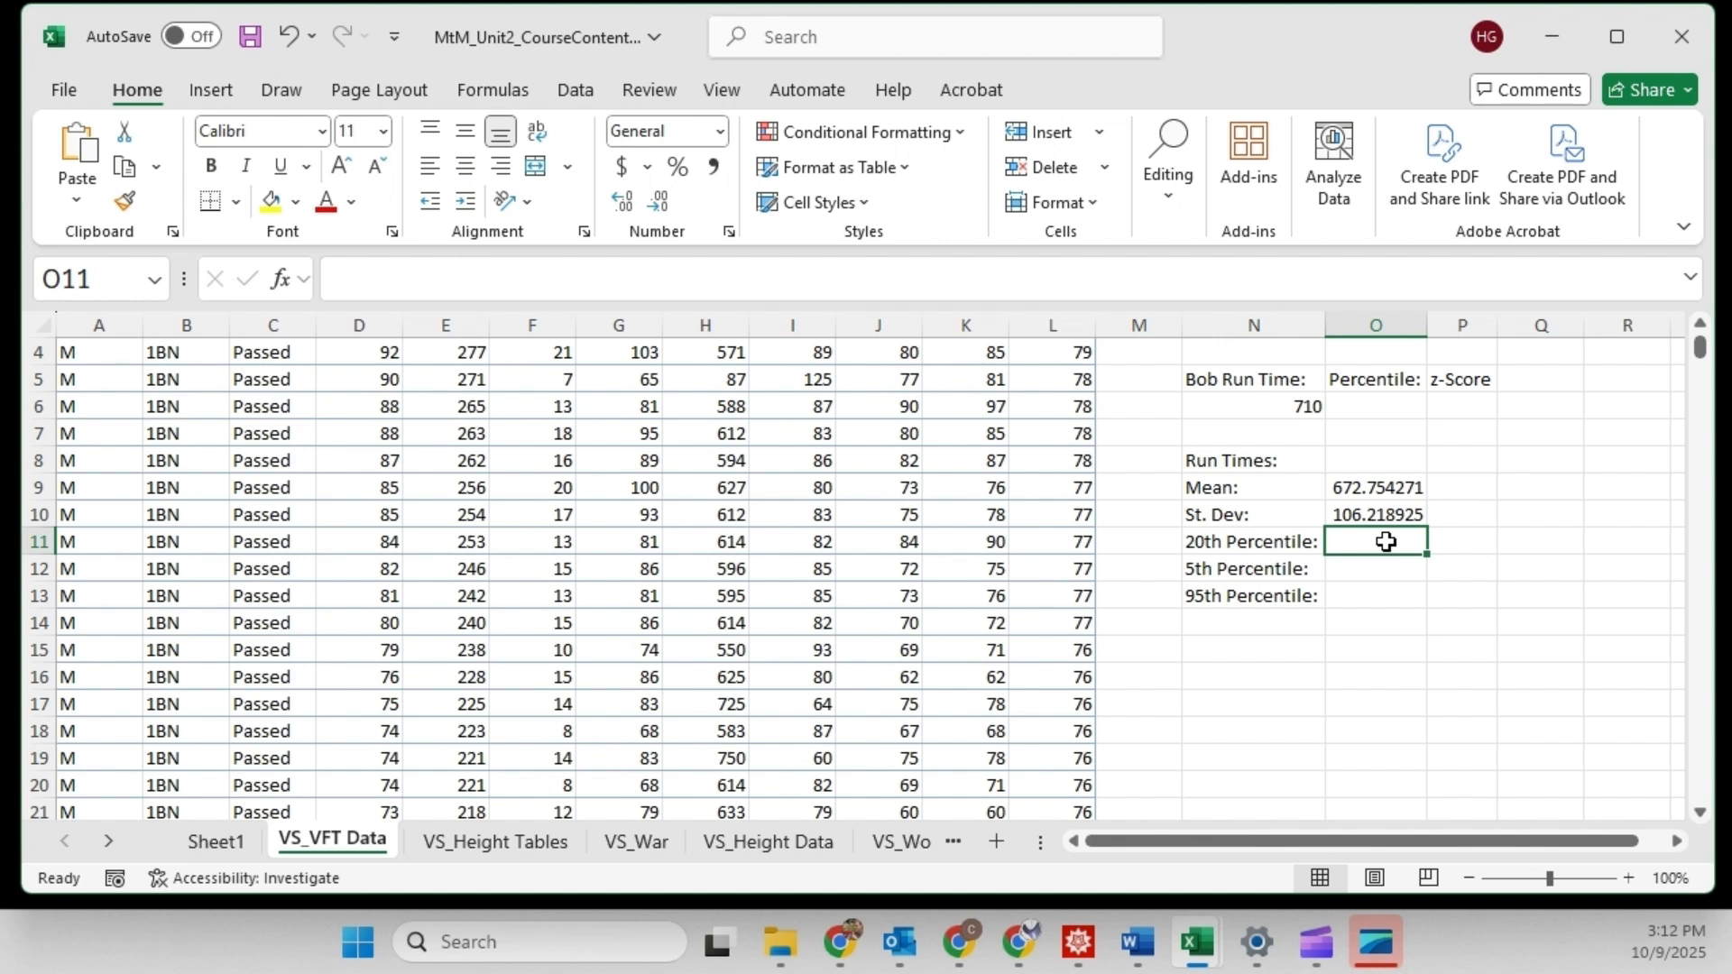
{"action": "type", "text": "=perc"}
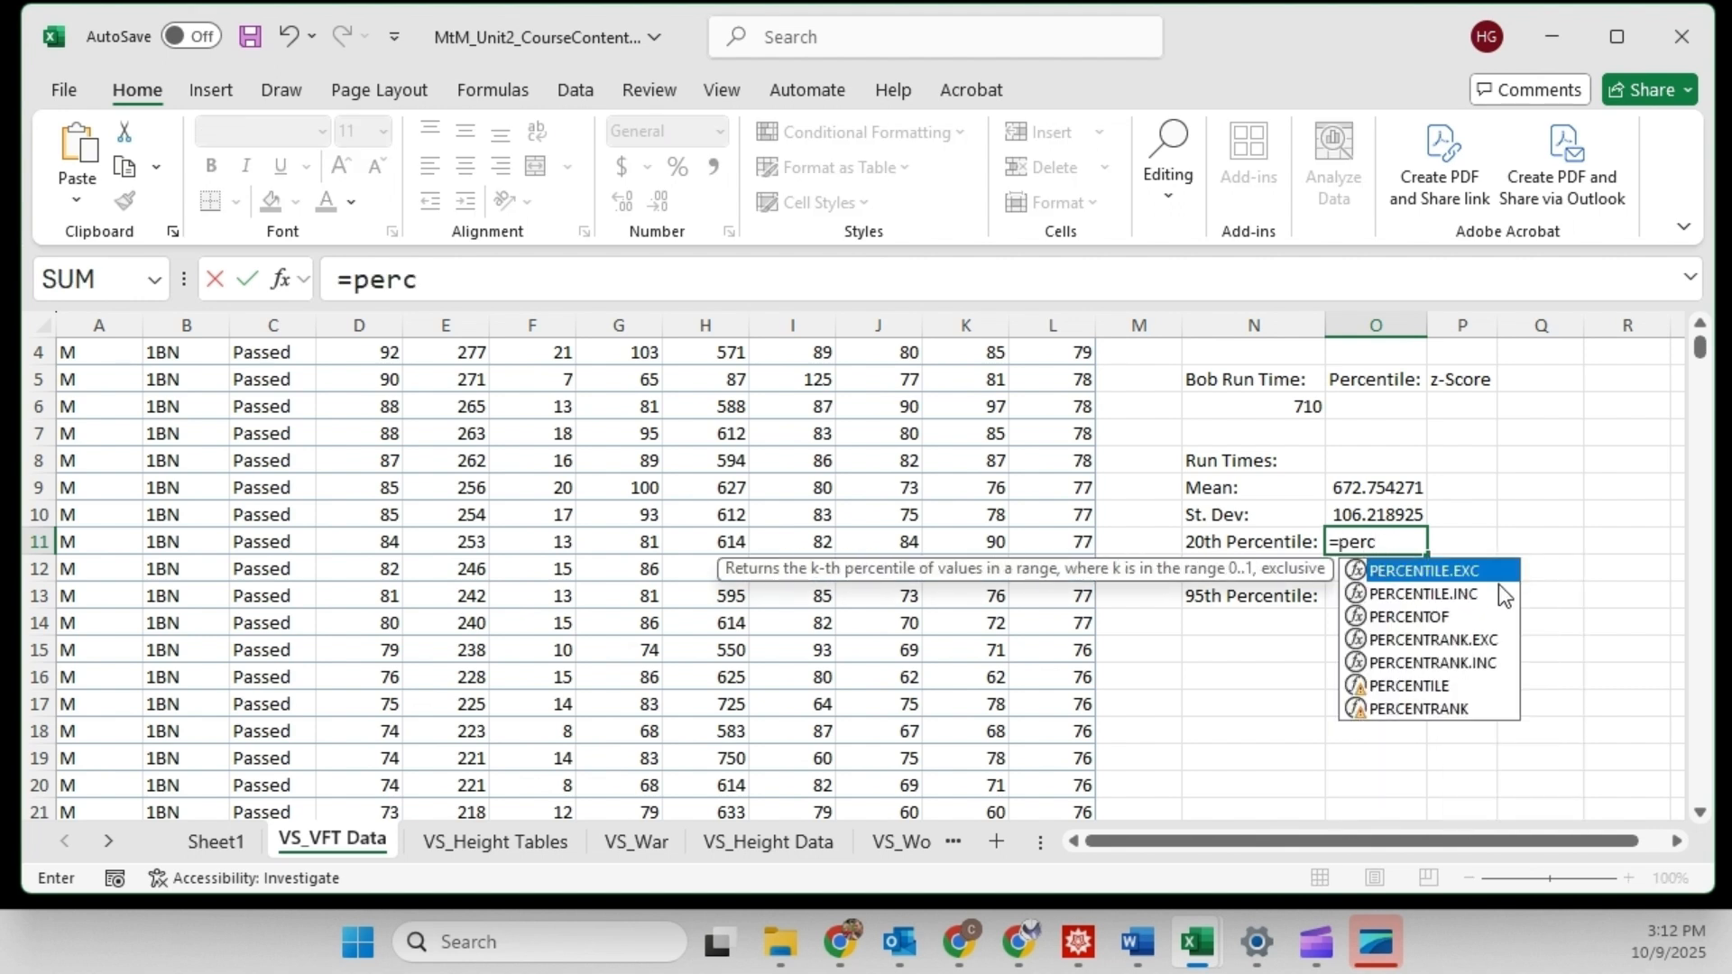
{"action": "left_click", "coordinate": [1449, 592]}
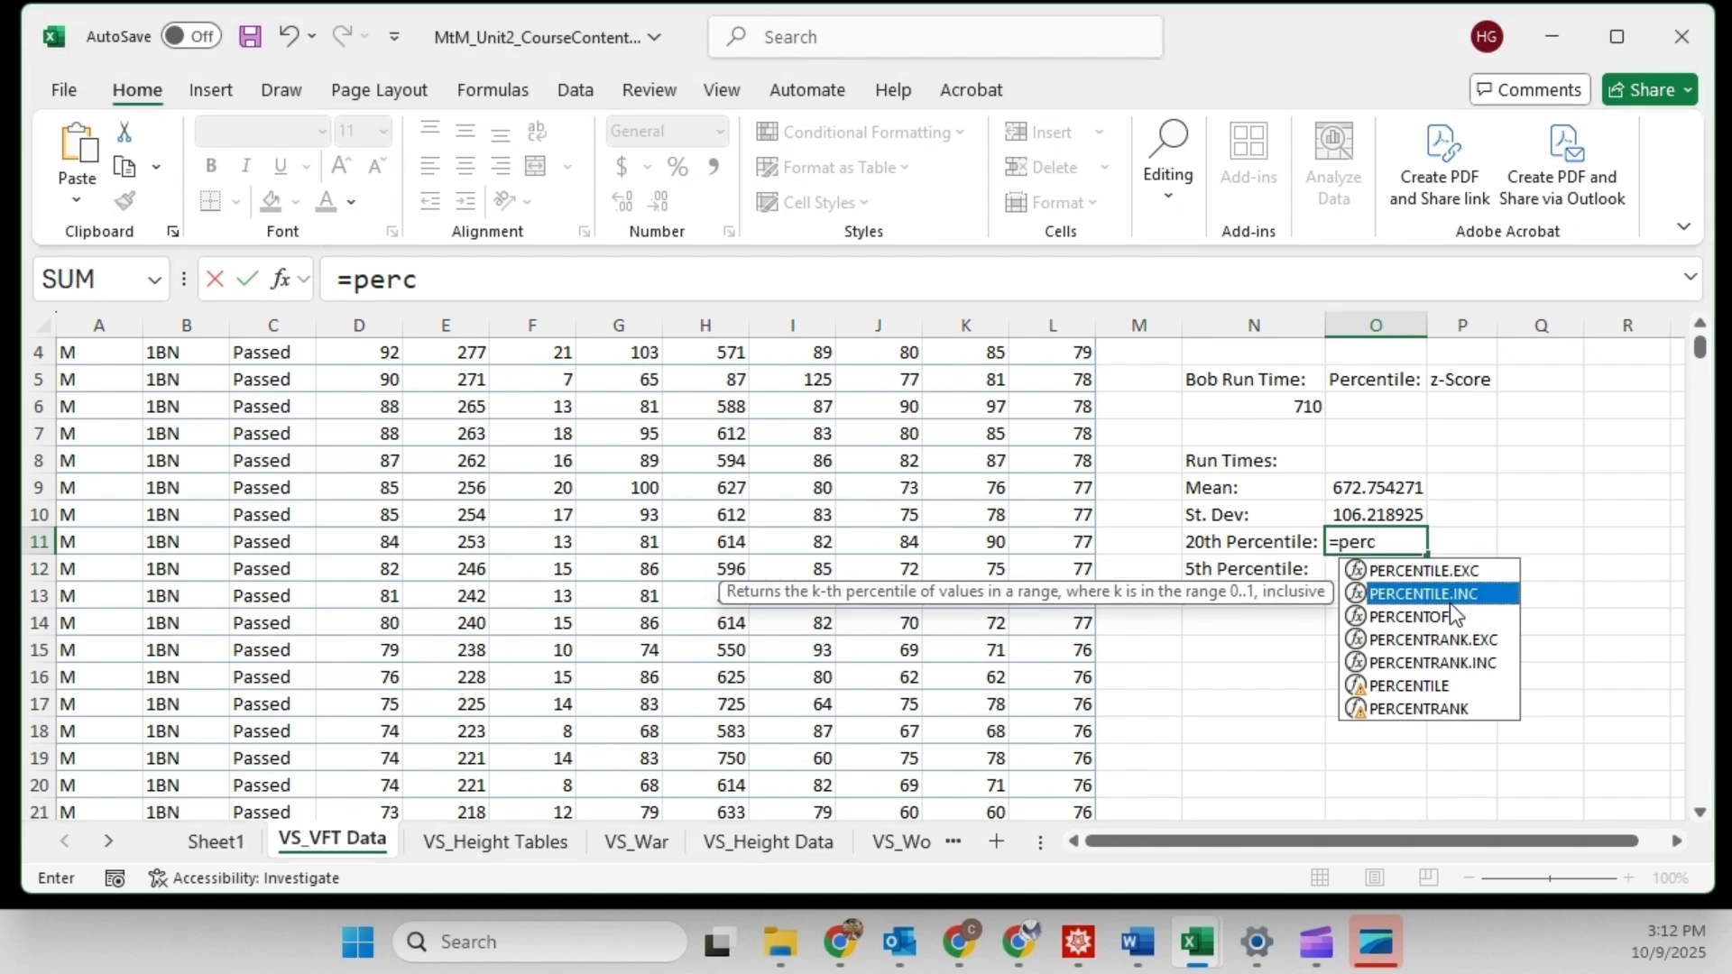
{"action": "key", "text": "Tab"}
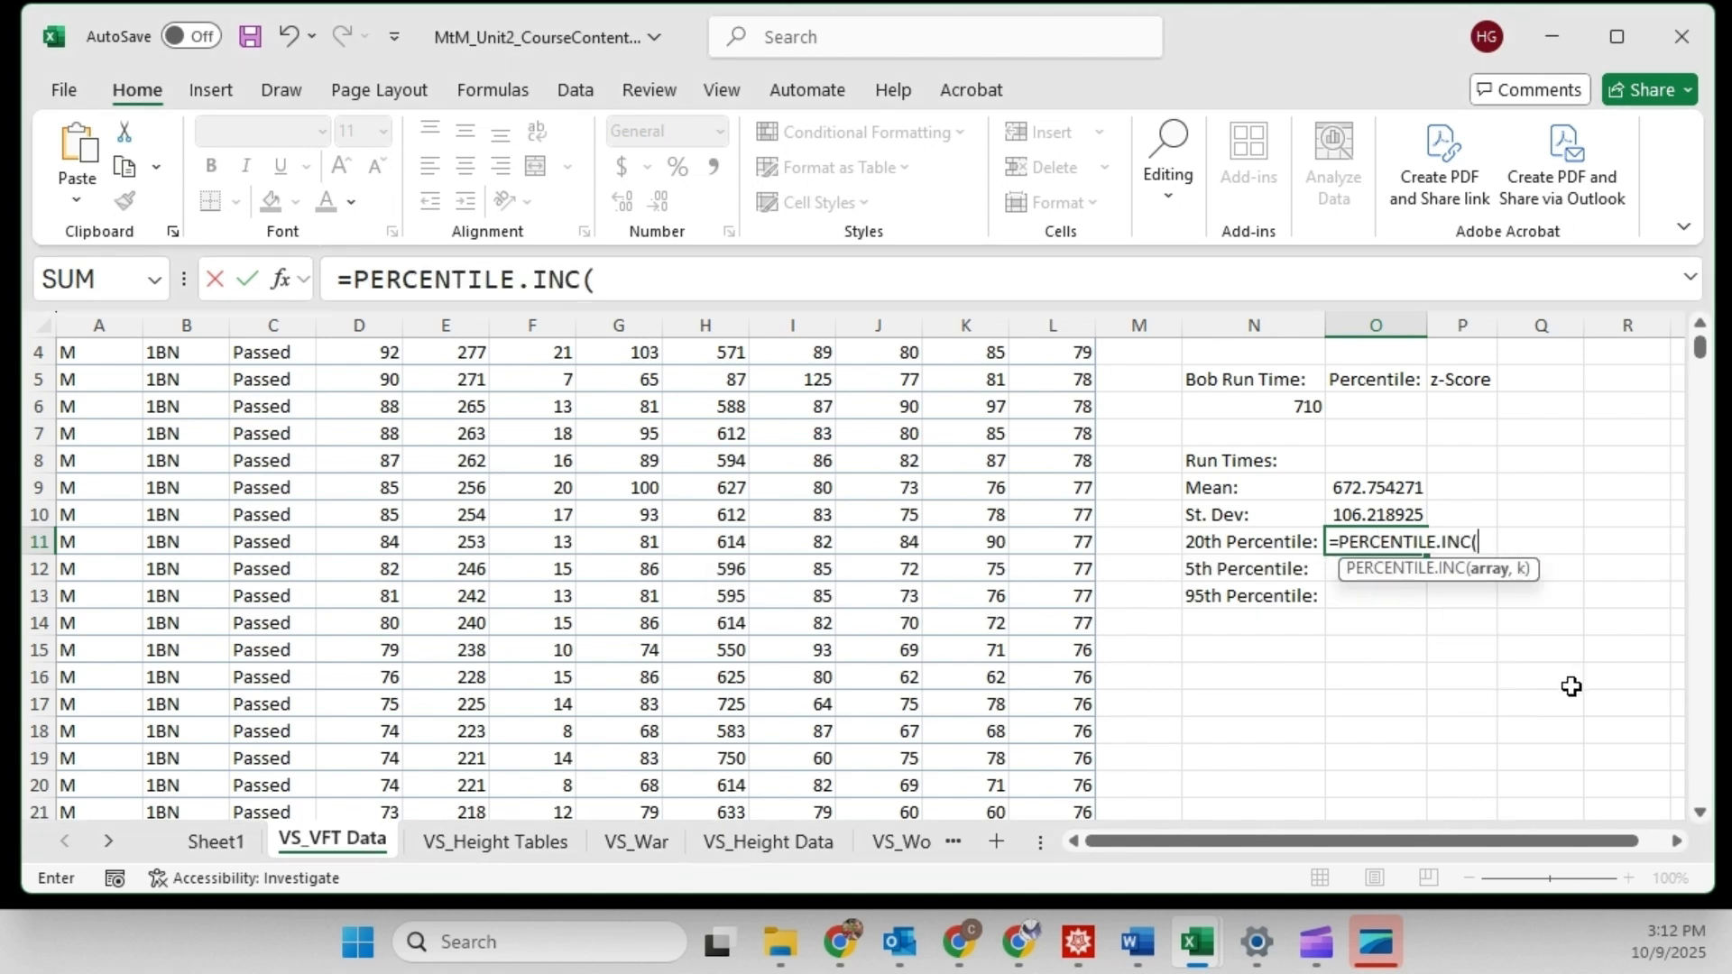
{"action": "type", "text": "H2:H1523"}
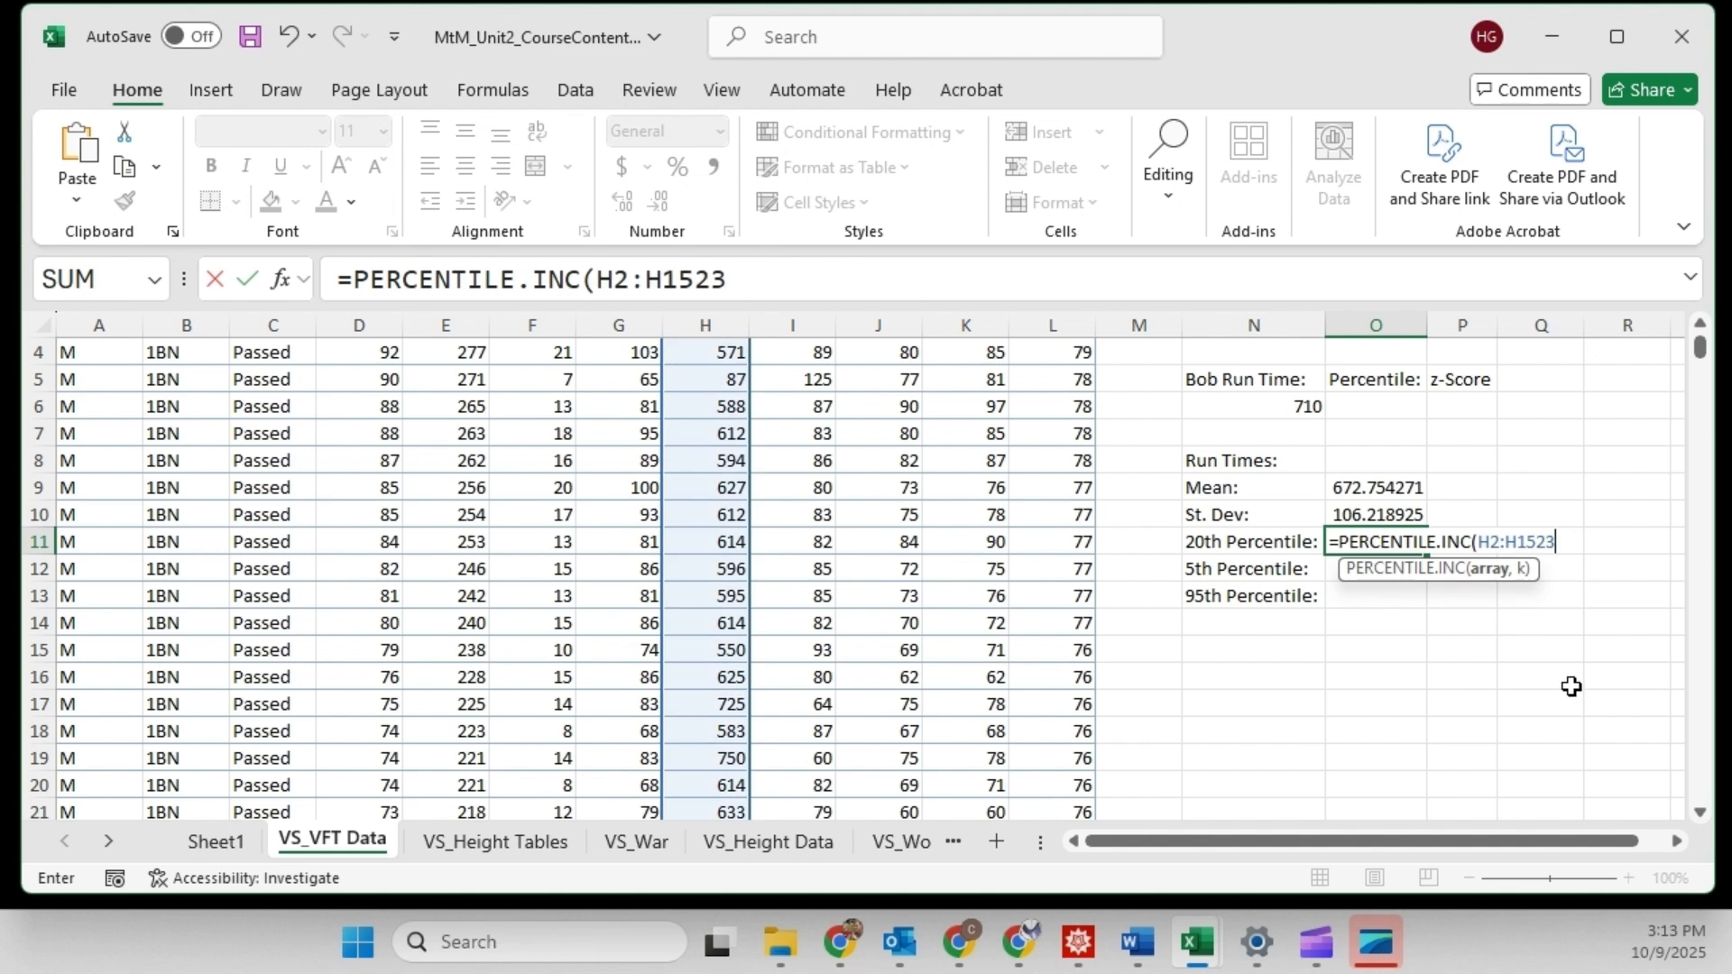
{"action": "type", "text": ",.2)"}
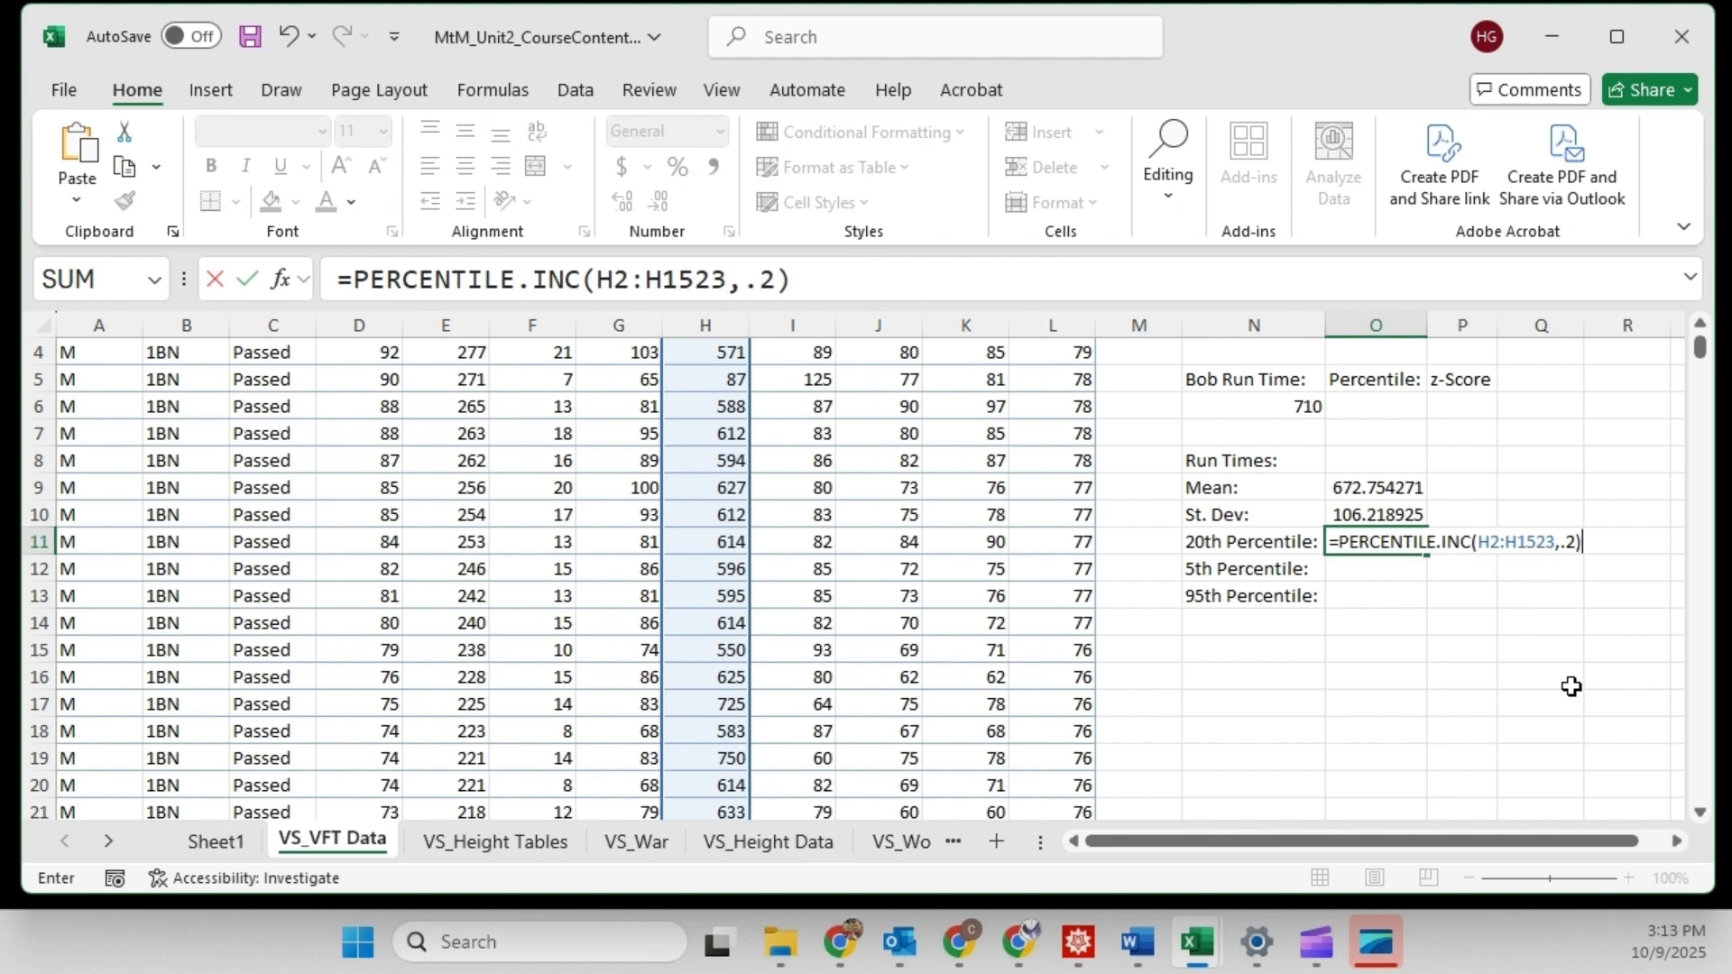
{"action": "key", "text": "Return"}
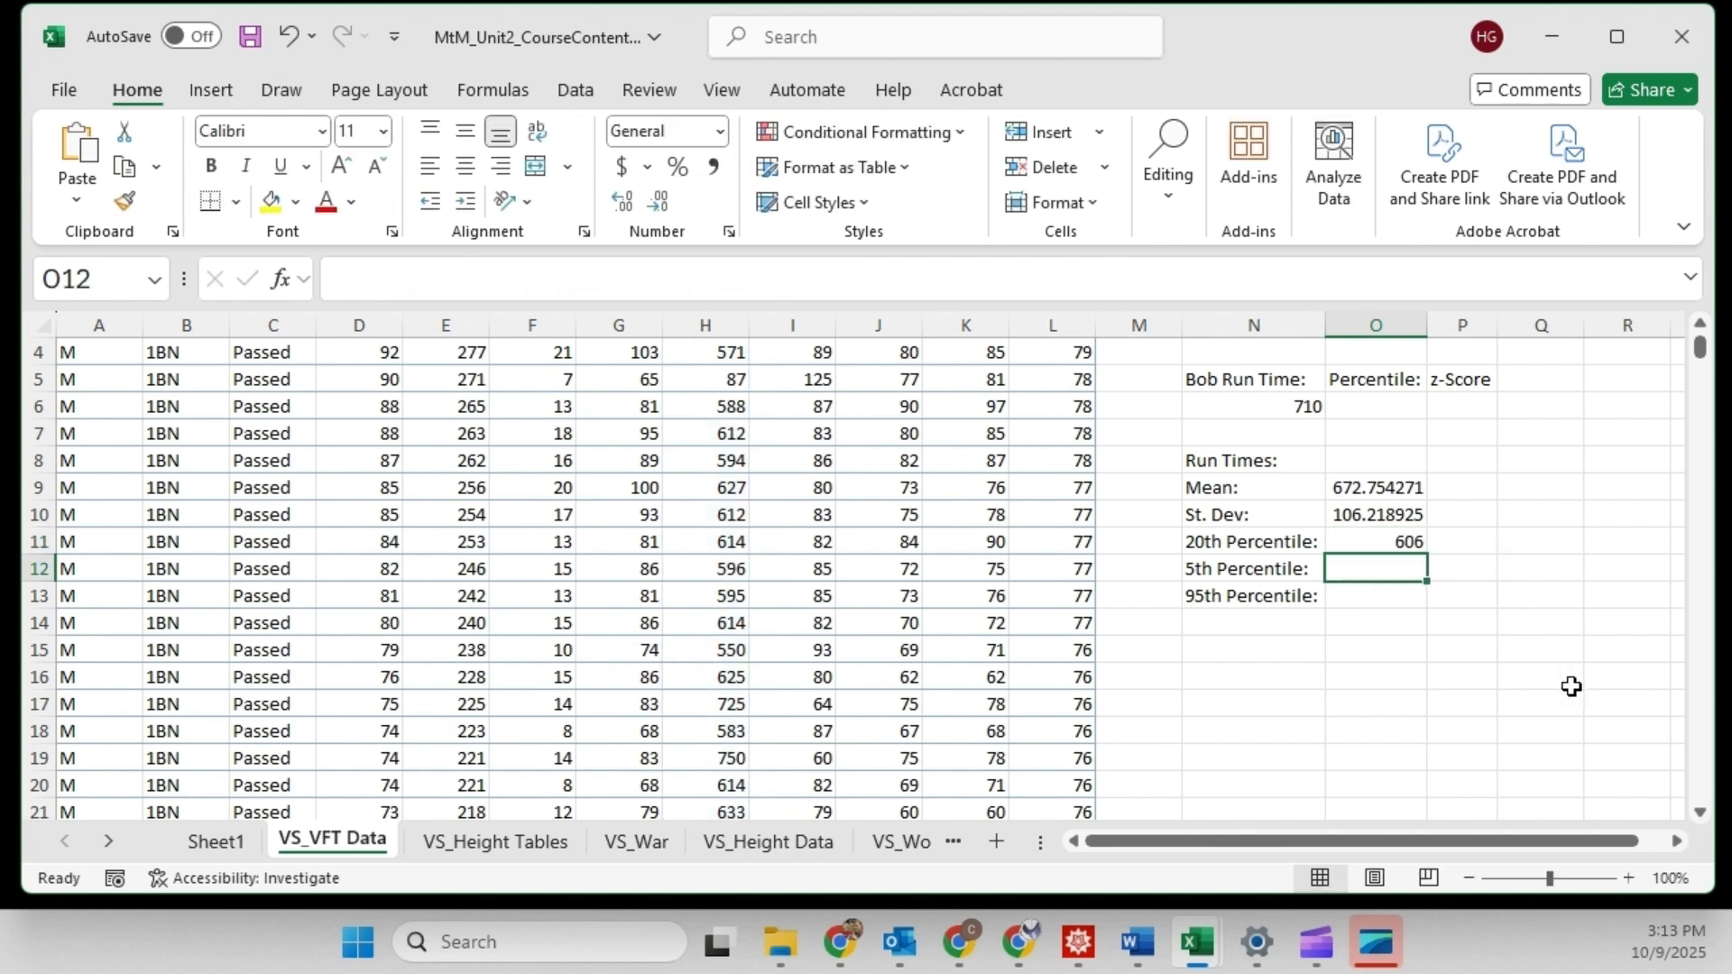
{"action": "left_click", "coordinate": [1418, 539]}
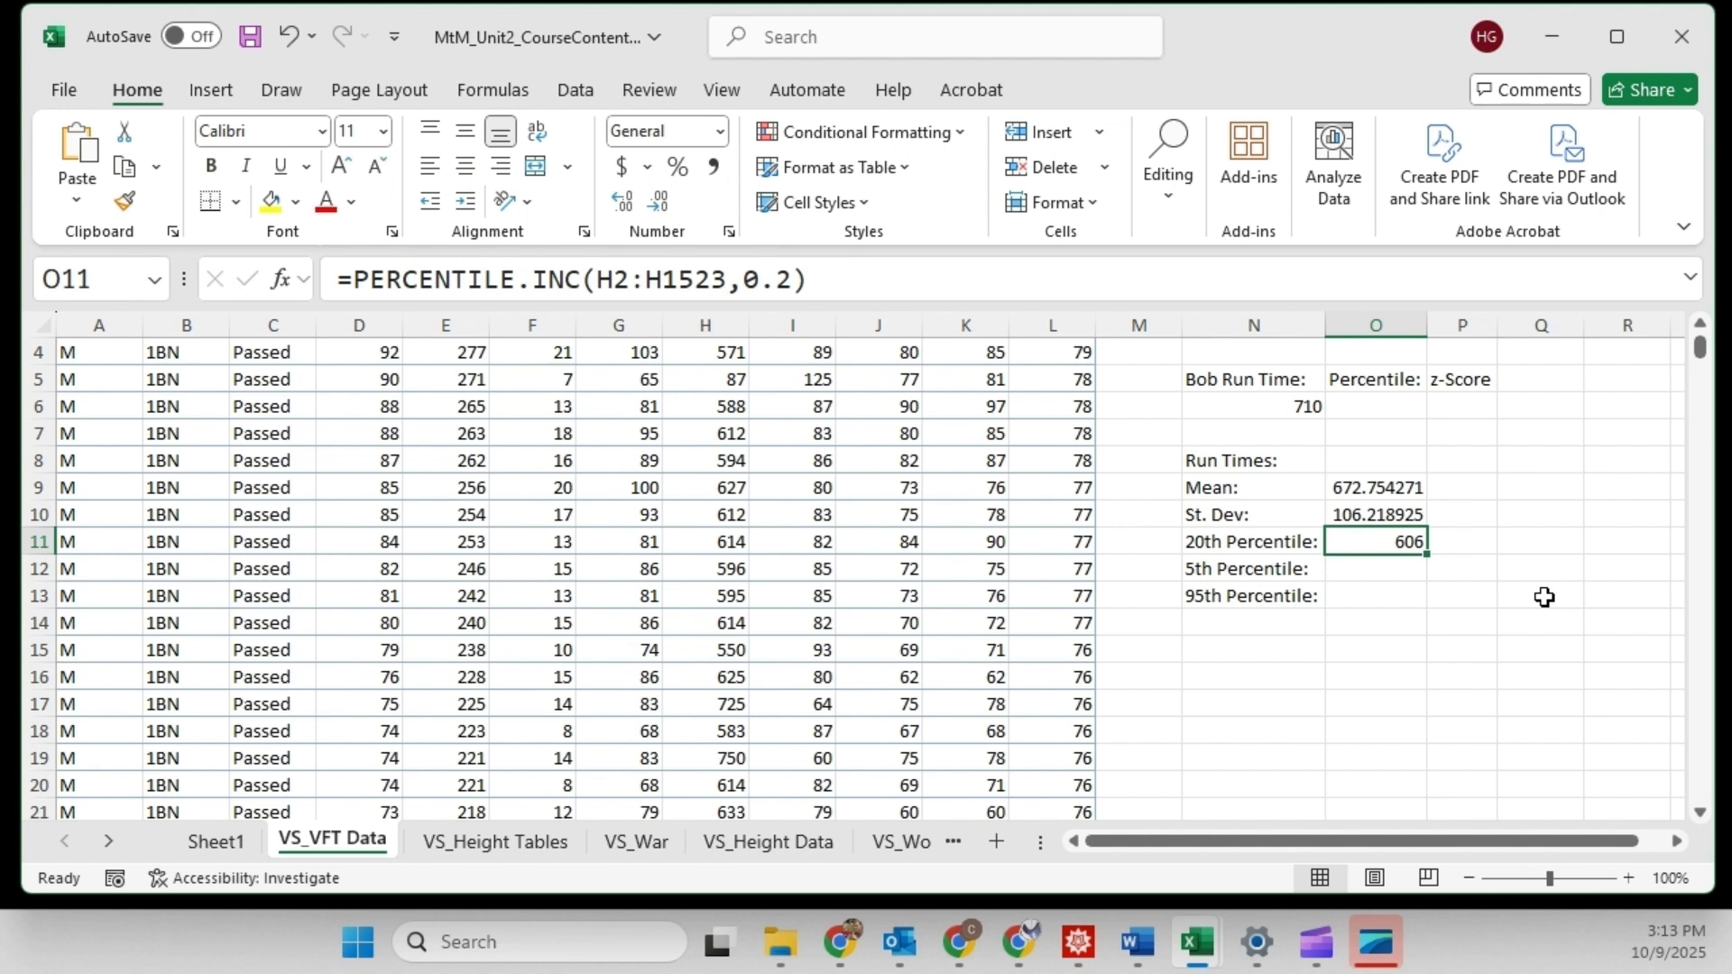
Step: Calculate the 5th percentile of the run times in O12 with =PERCENTILE.INC(H2:H1523,.05)
{"action": "left_click", "coordinate": [1340, 567]}
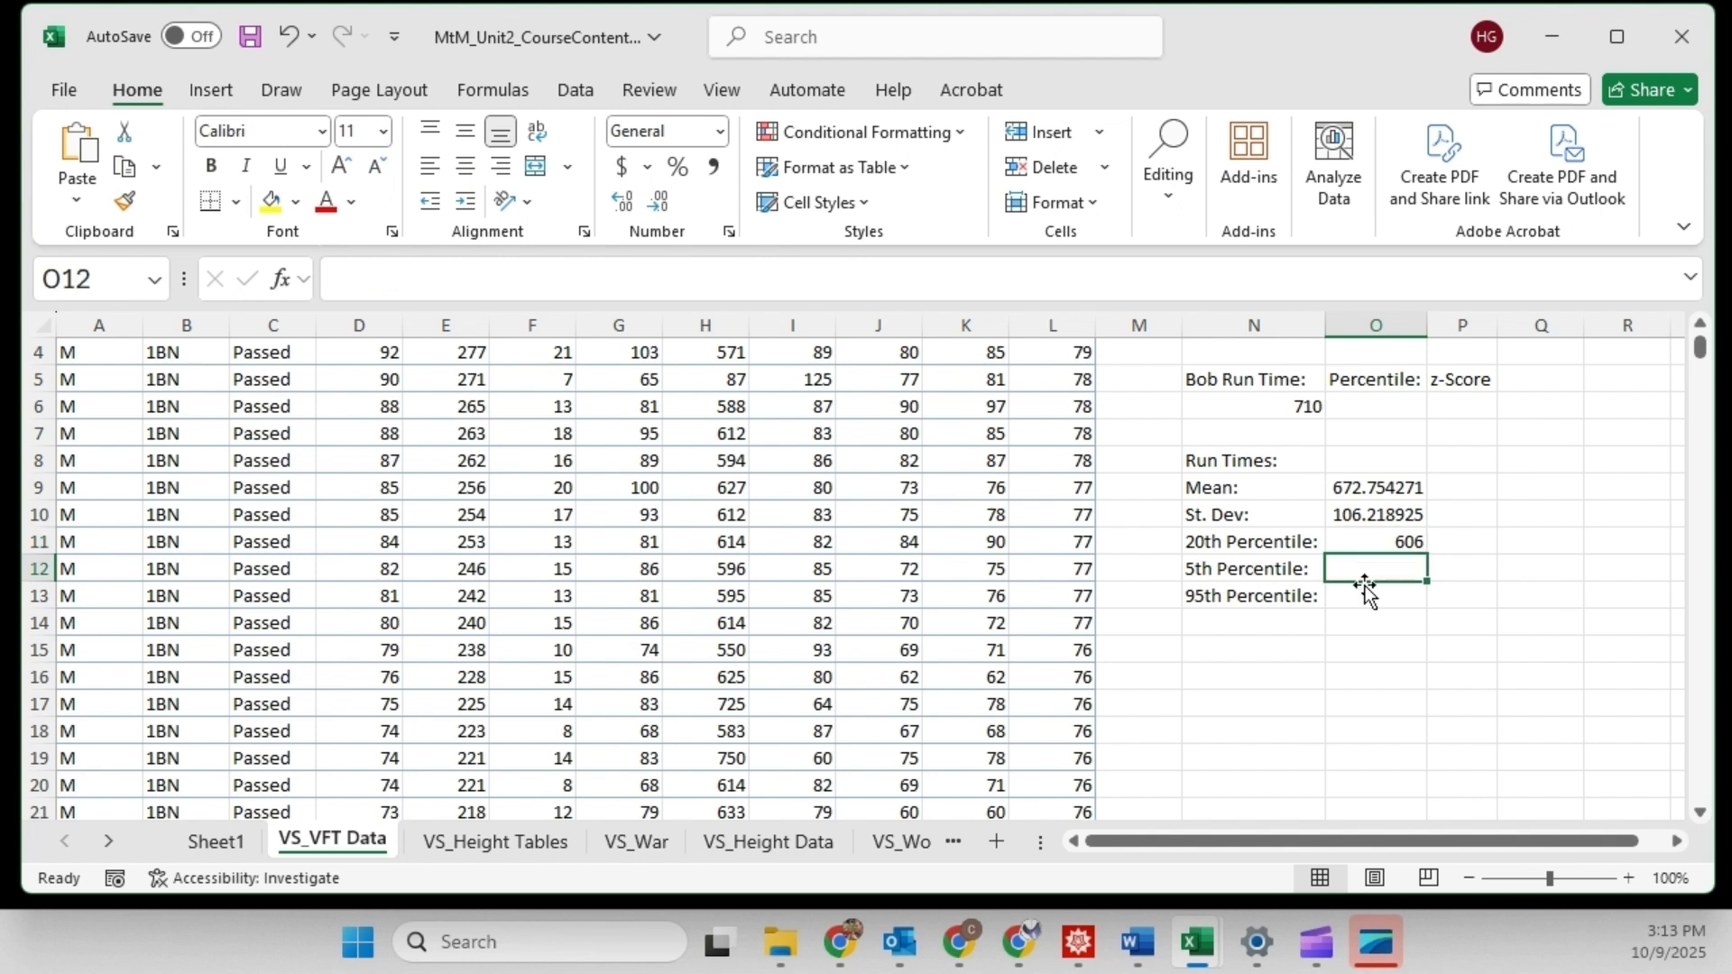
{"action": "type", "text": "=perc"}
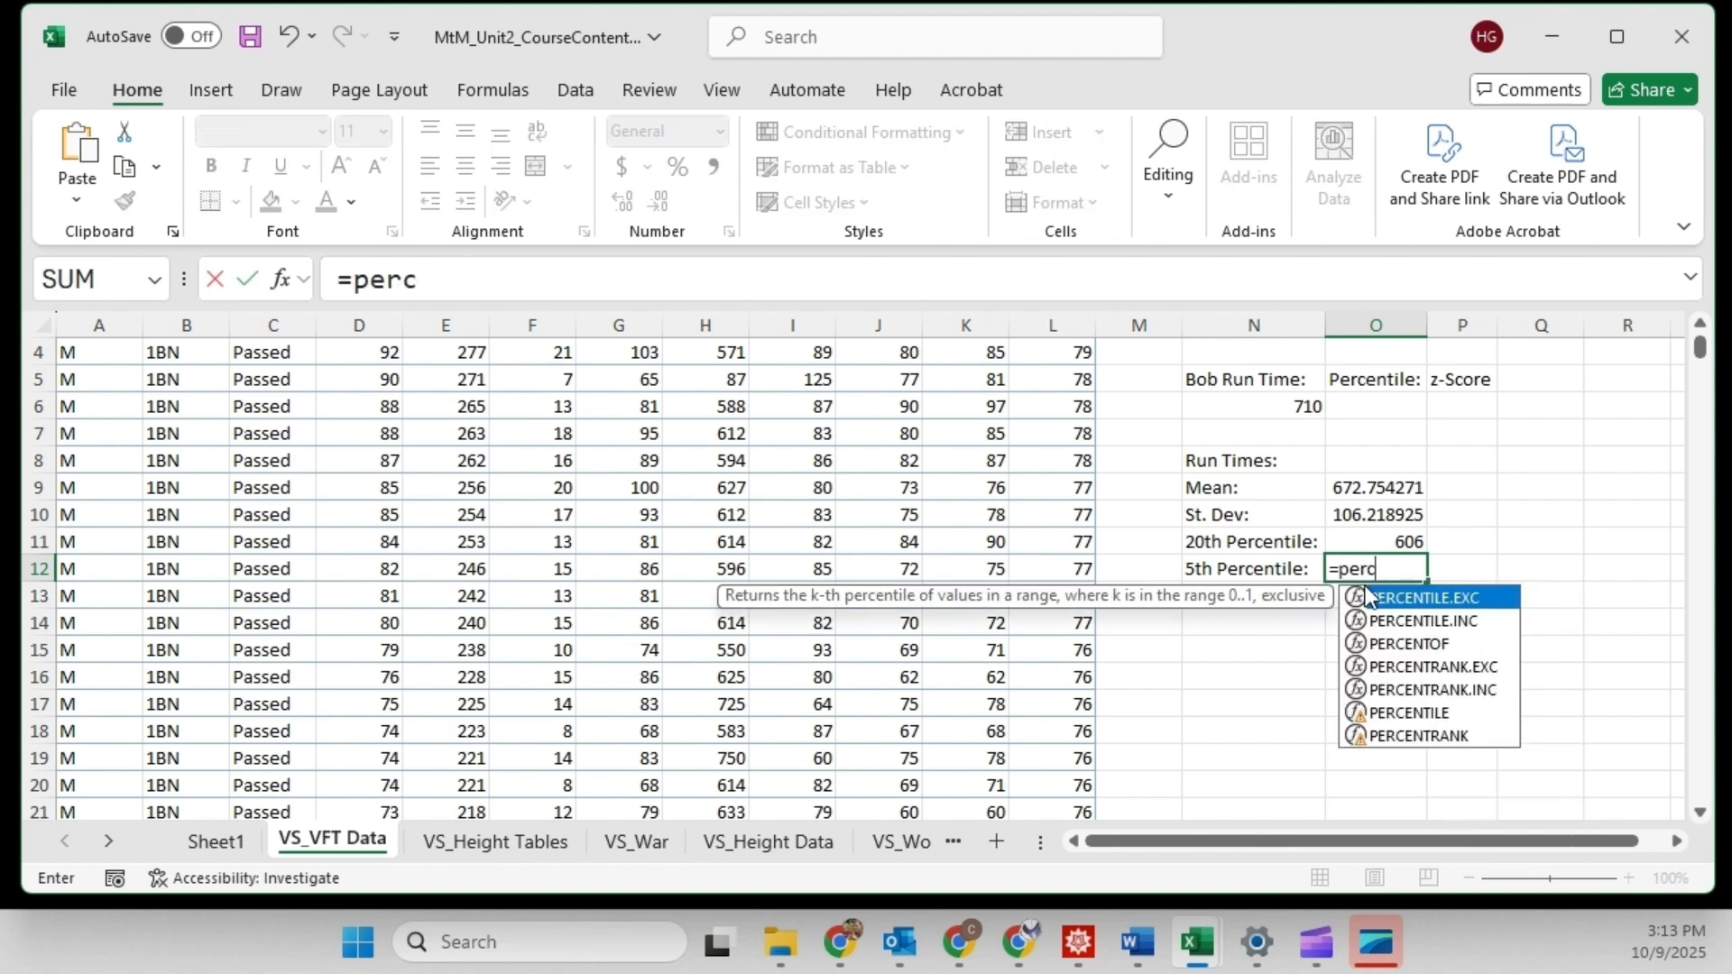
{"action": "key", "text": "Down"}
{"action": "key", "text": "Tab"}
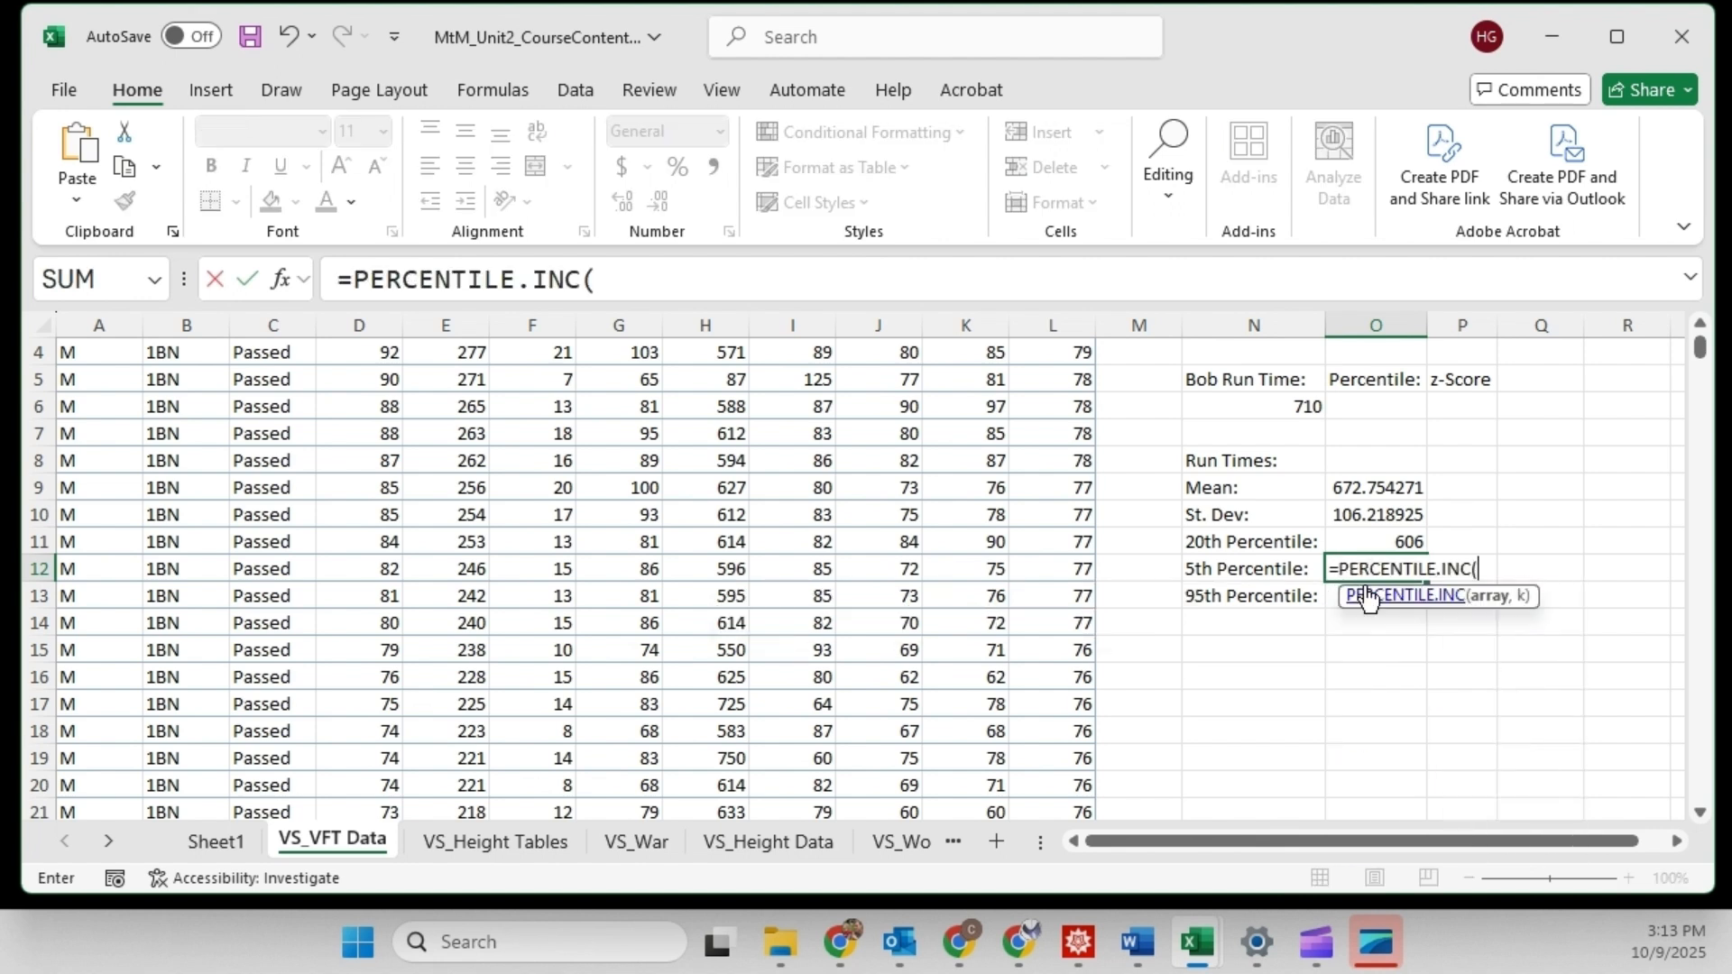
{"action": "type", "text": "H2:H1523,"}
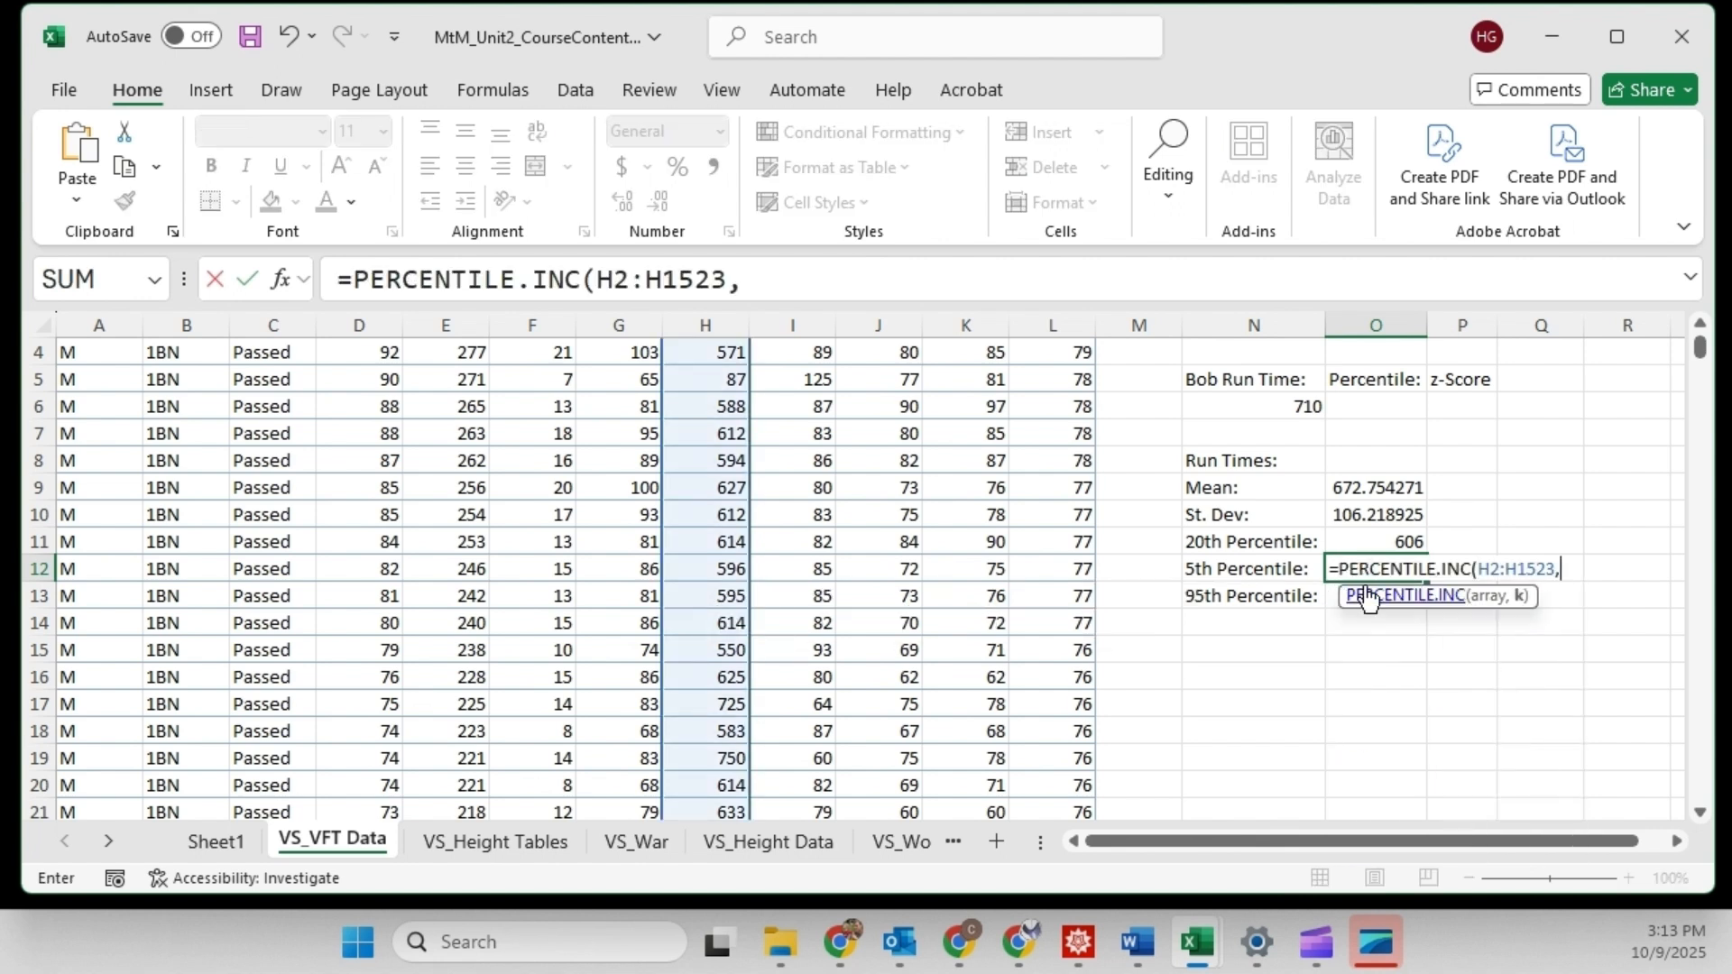
{"action": "type", "text": ".05)"}
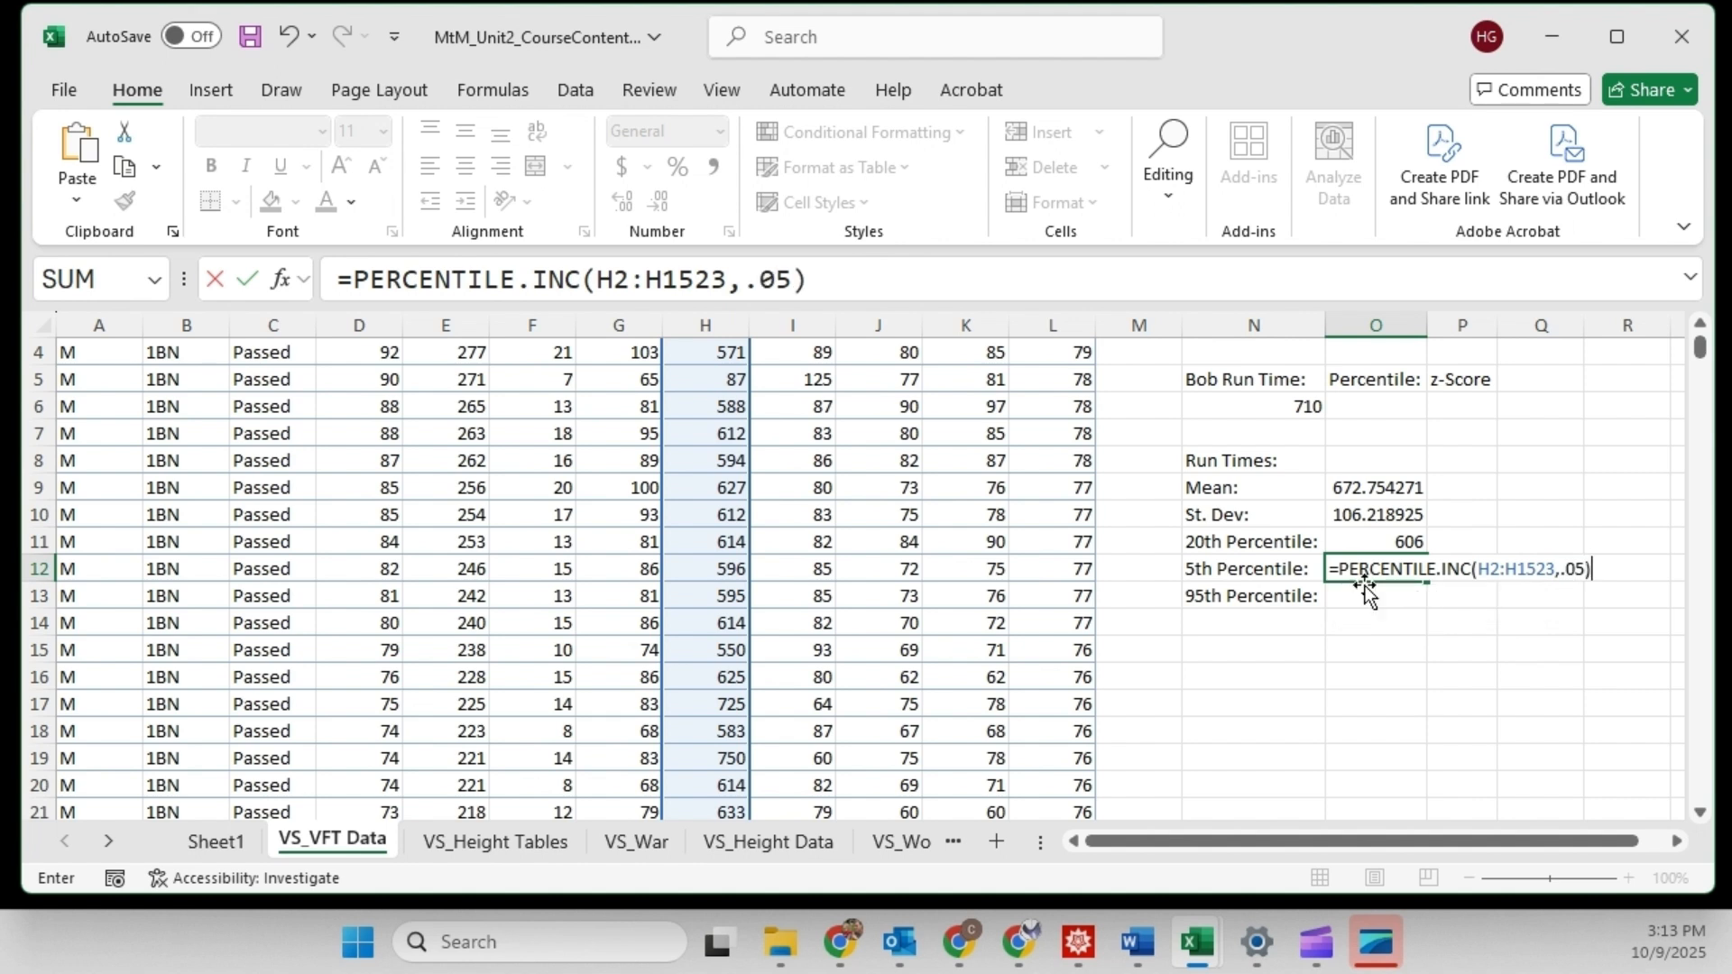
{"action": "key", "text": "Return"}
{"action": "left_click", "coordinate": [1380, 569]}
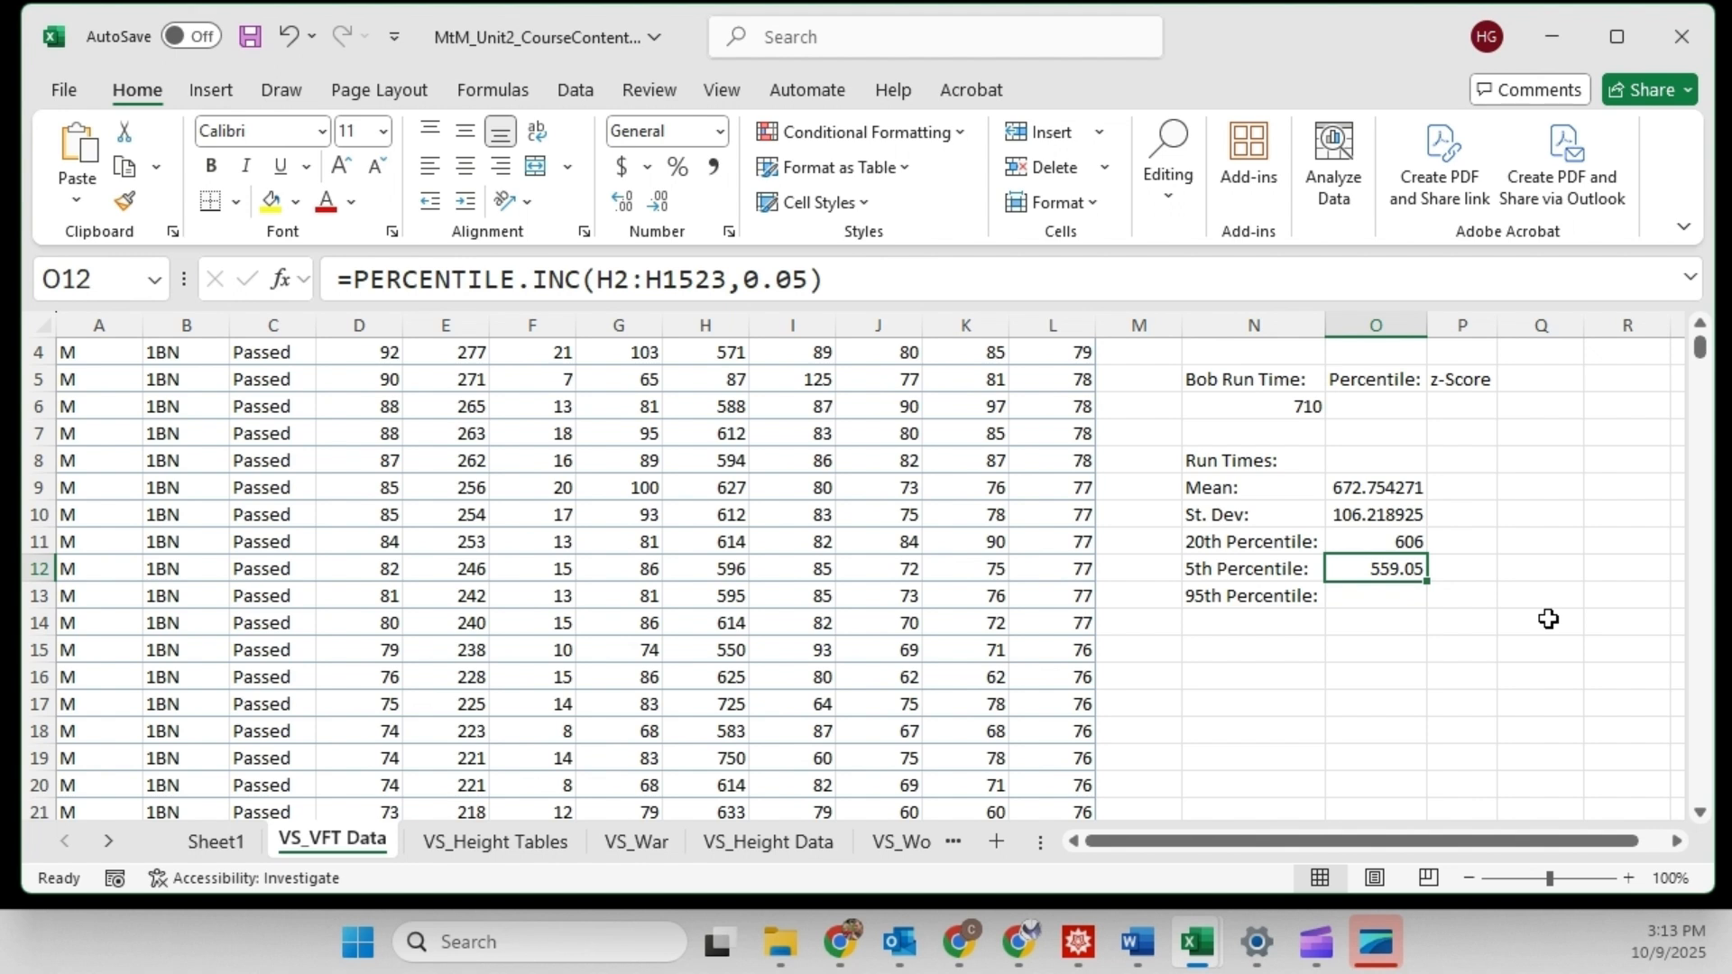
Step: Calculate the 95th percentile of the run times in O13 with =PERCENTILE.INC(H2:H1523,.95)
{"action": "left_click", "coordinate": [1403, 599]}
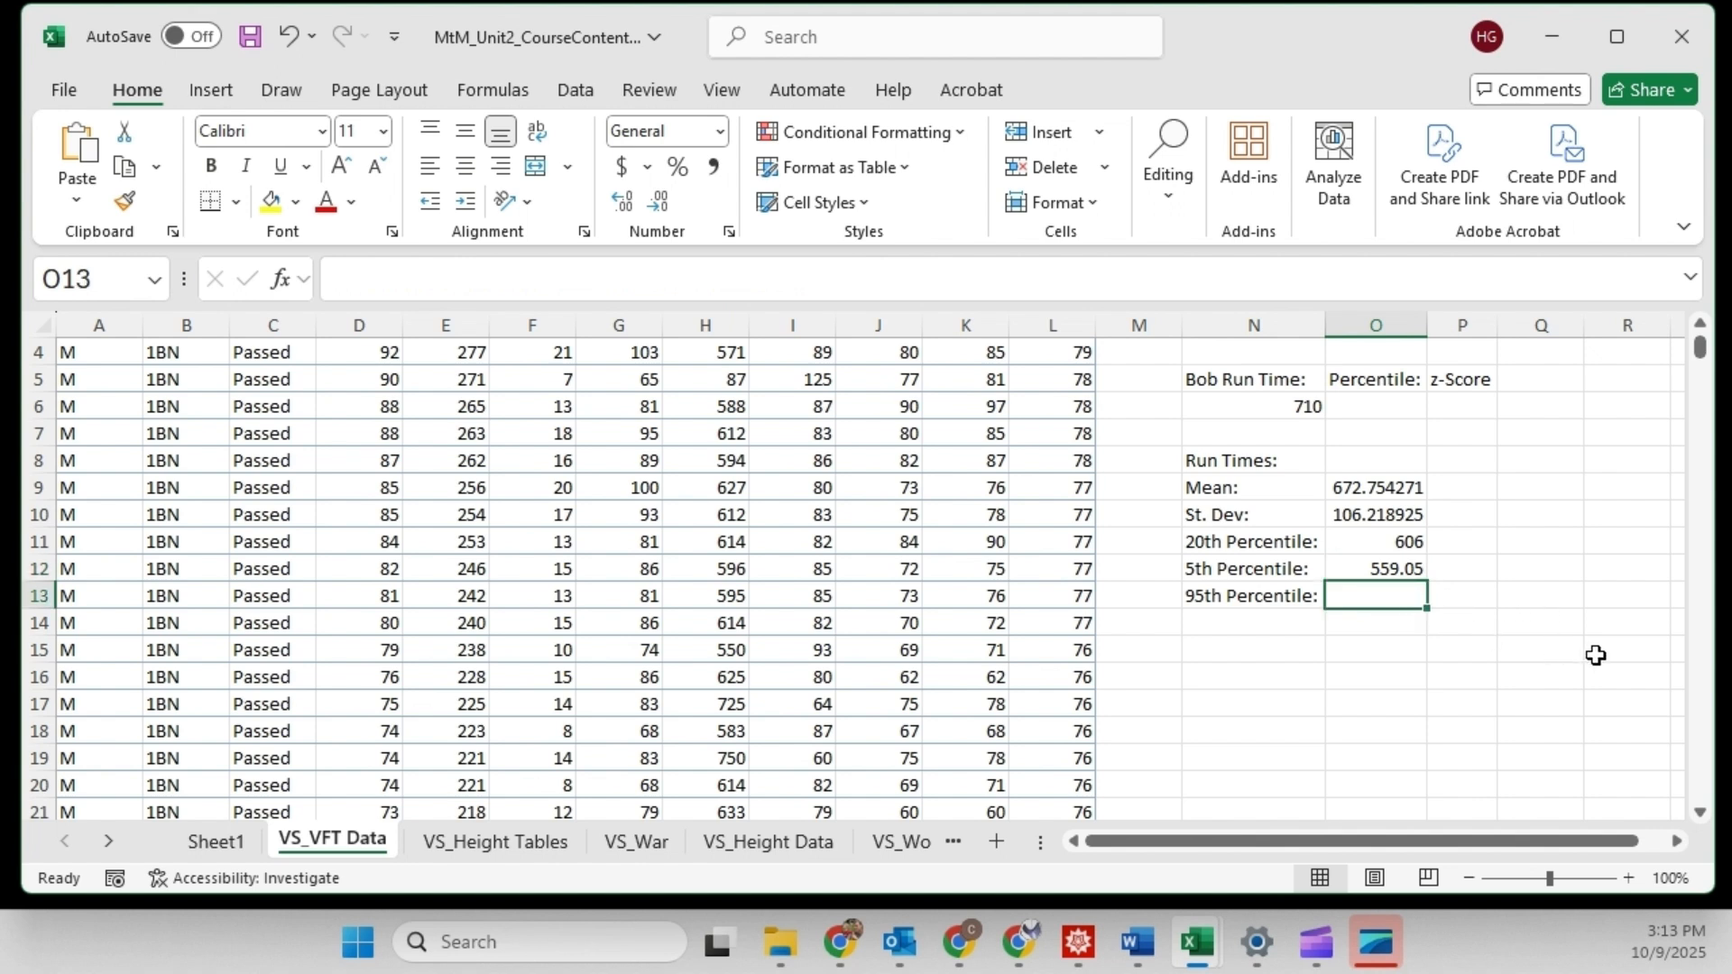
{"action": "type", "text": "=perc"}
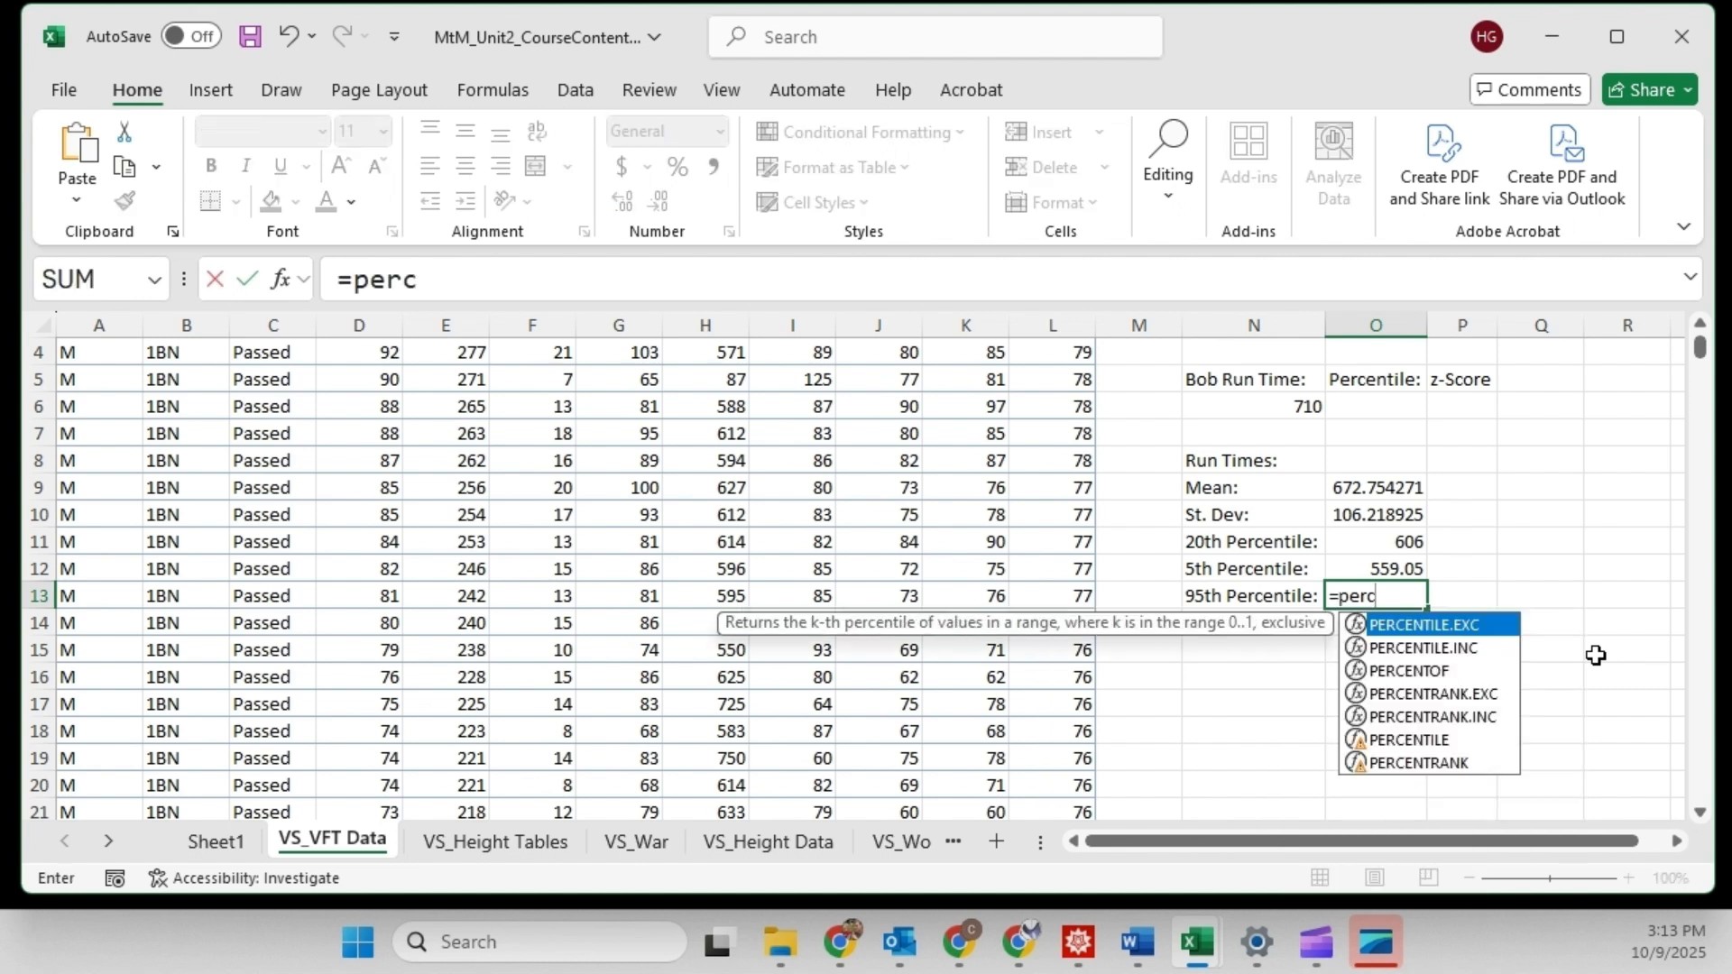
{"action": "key", "text": "Down"}
{"action": "key", "text": "Tab"}
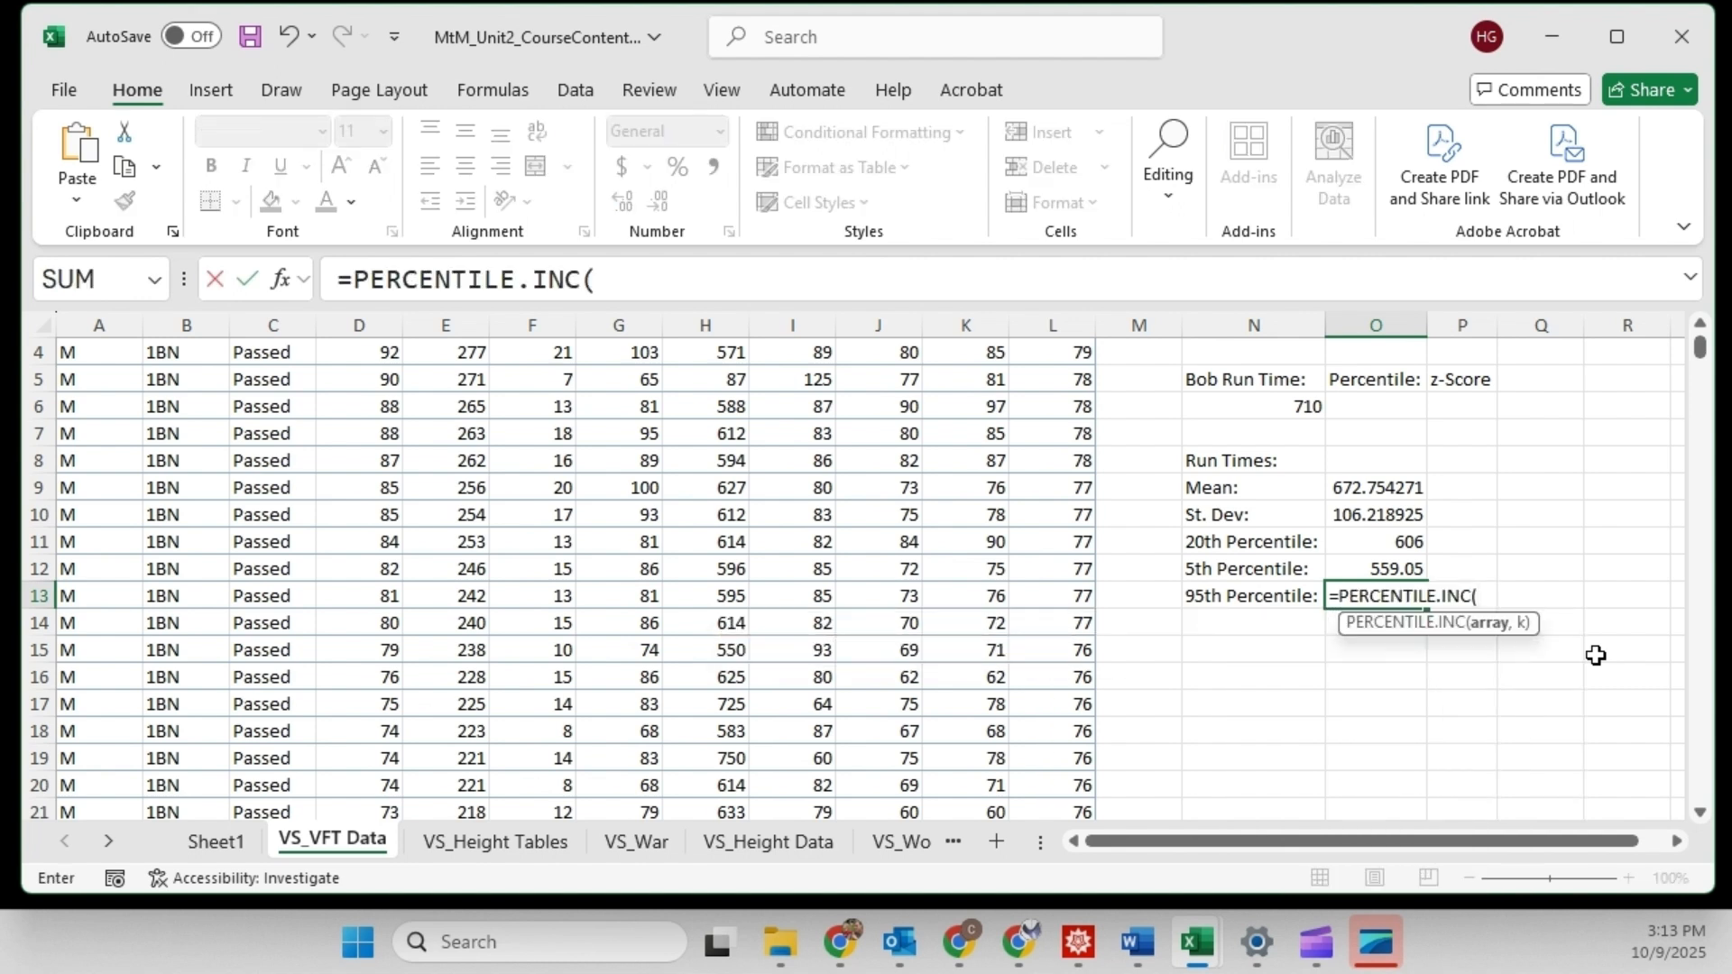
{"action": "type", "text": "H2:H1523"}
{"action": "type", "text": ",."}
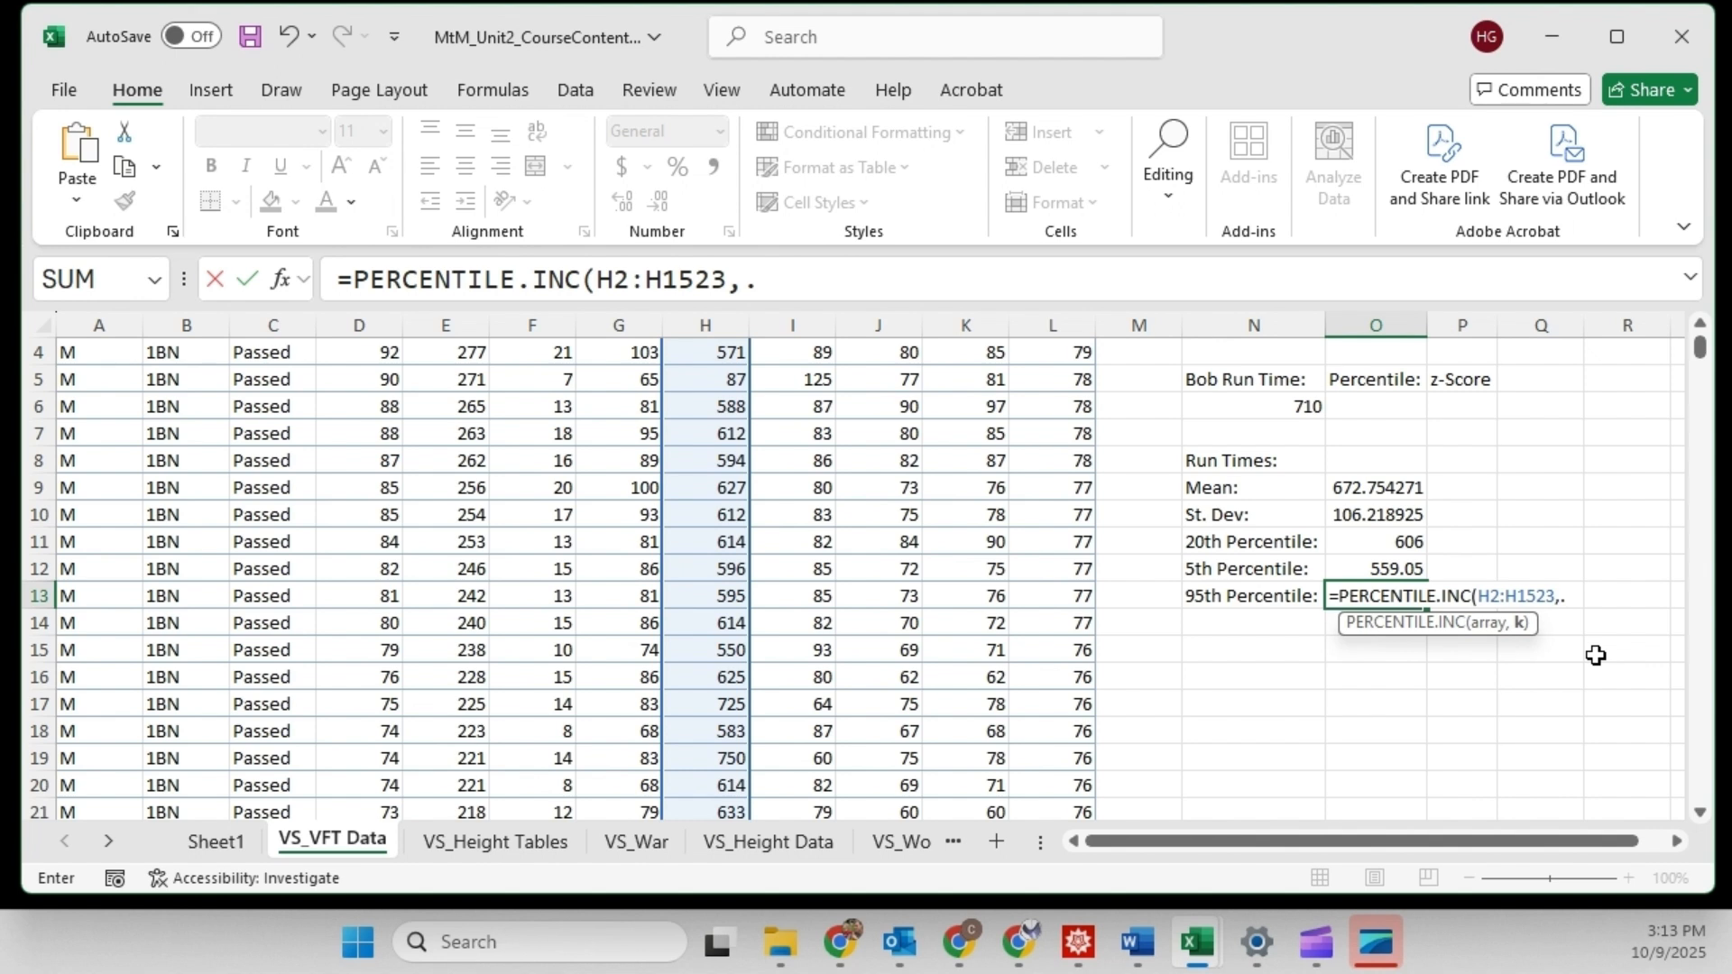
{"action": "type", "text": "95)"}
{"action": "key", "text": "Return"}
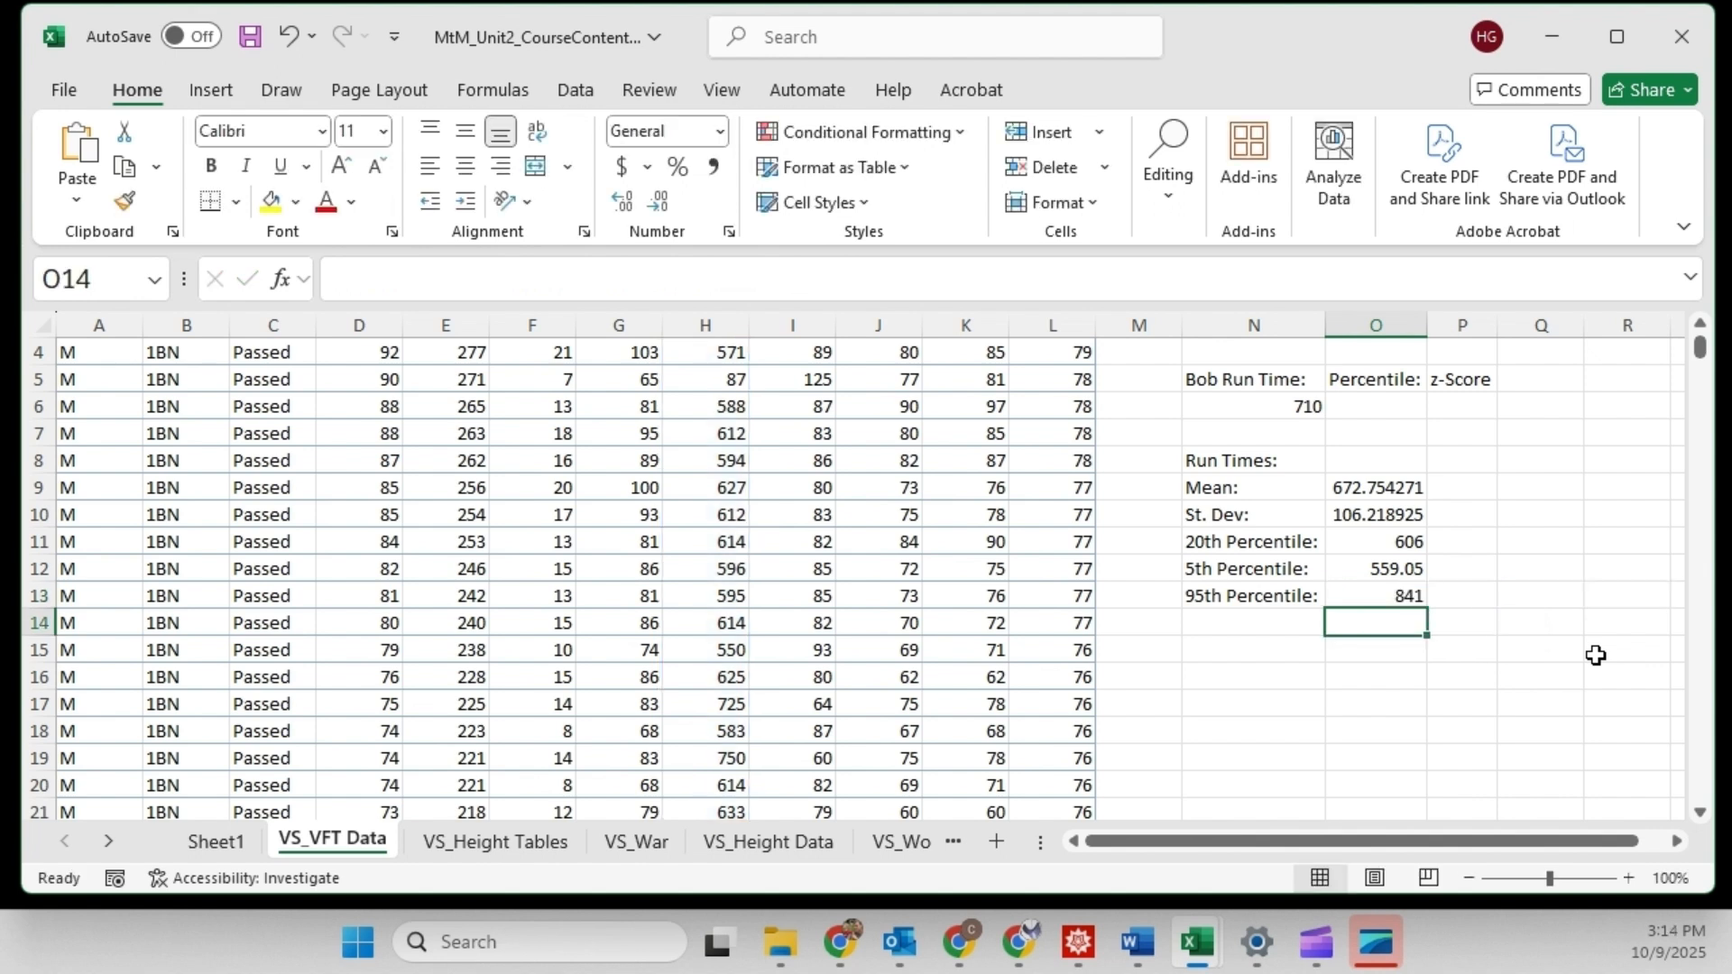
{"action": "left_click", "coordinate": [1403, 598]}
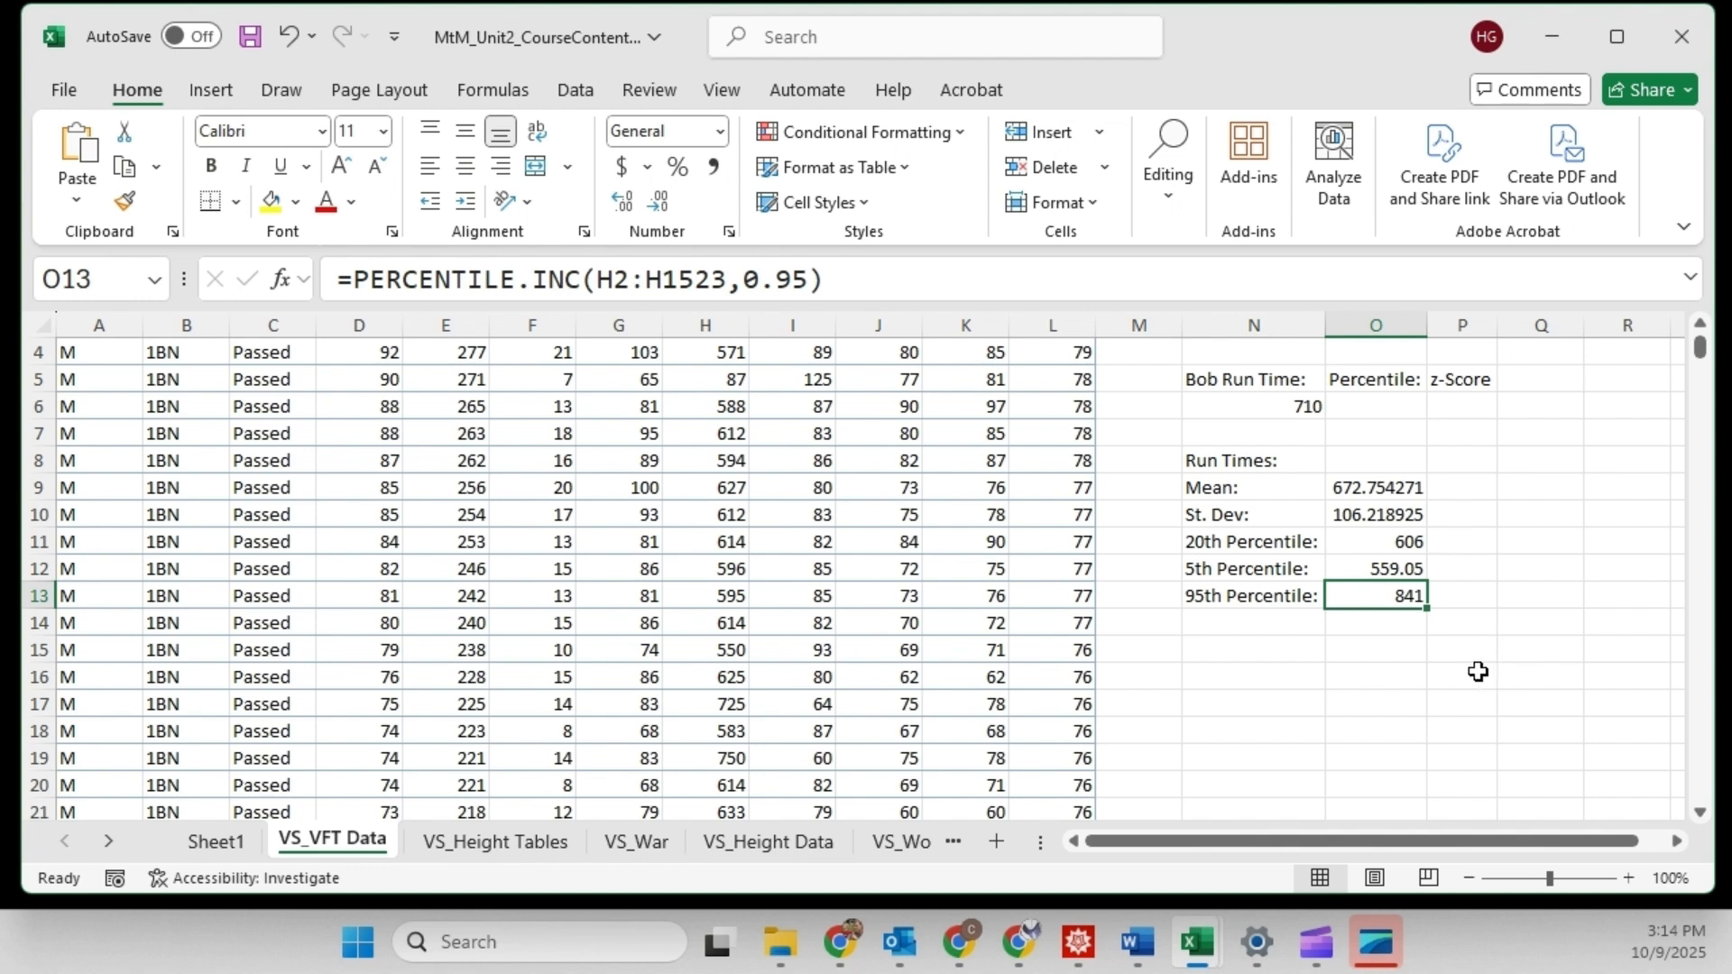
Step: Calculate the first runner's percentile in O3 from the run time in N3 with =PERCENTRANK.INC(H2:H1523,N3)
{"action": "scroll", "coordinate": [1463, 611], "scroll_direction": "up", "scroll_amount": 1}
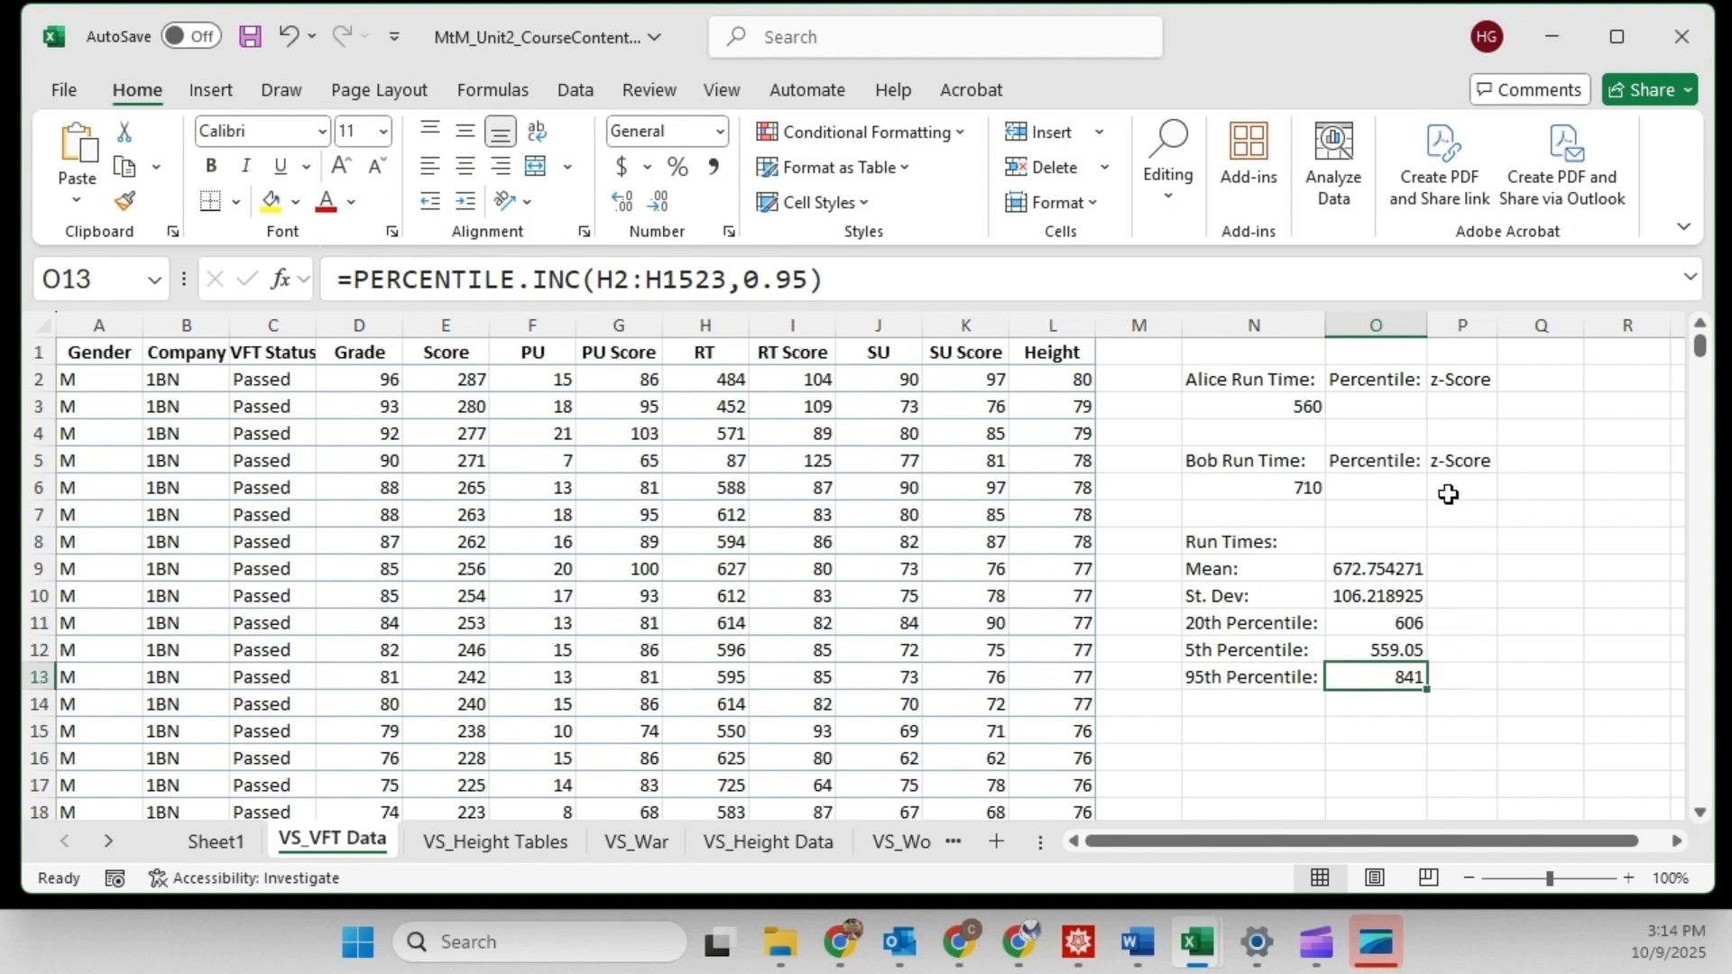
{"action": "left_click", "coordinate": [1376, 405]}
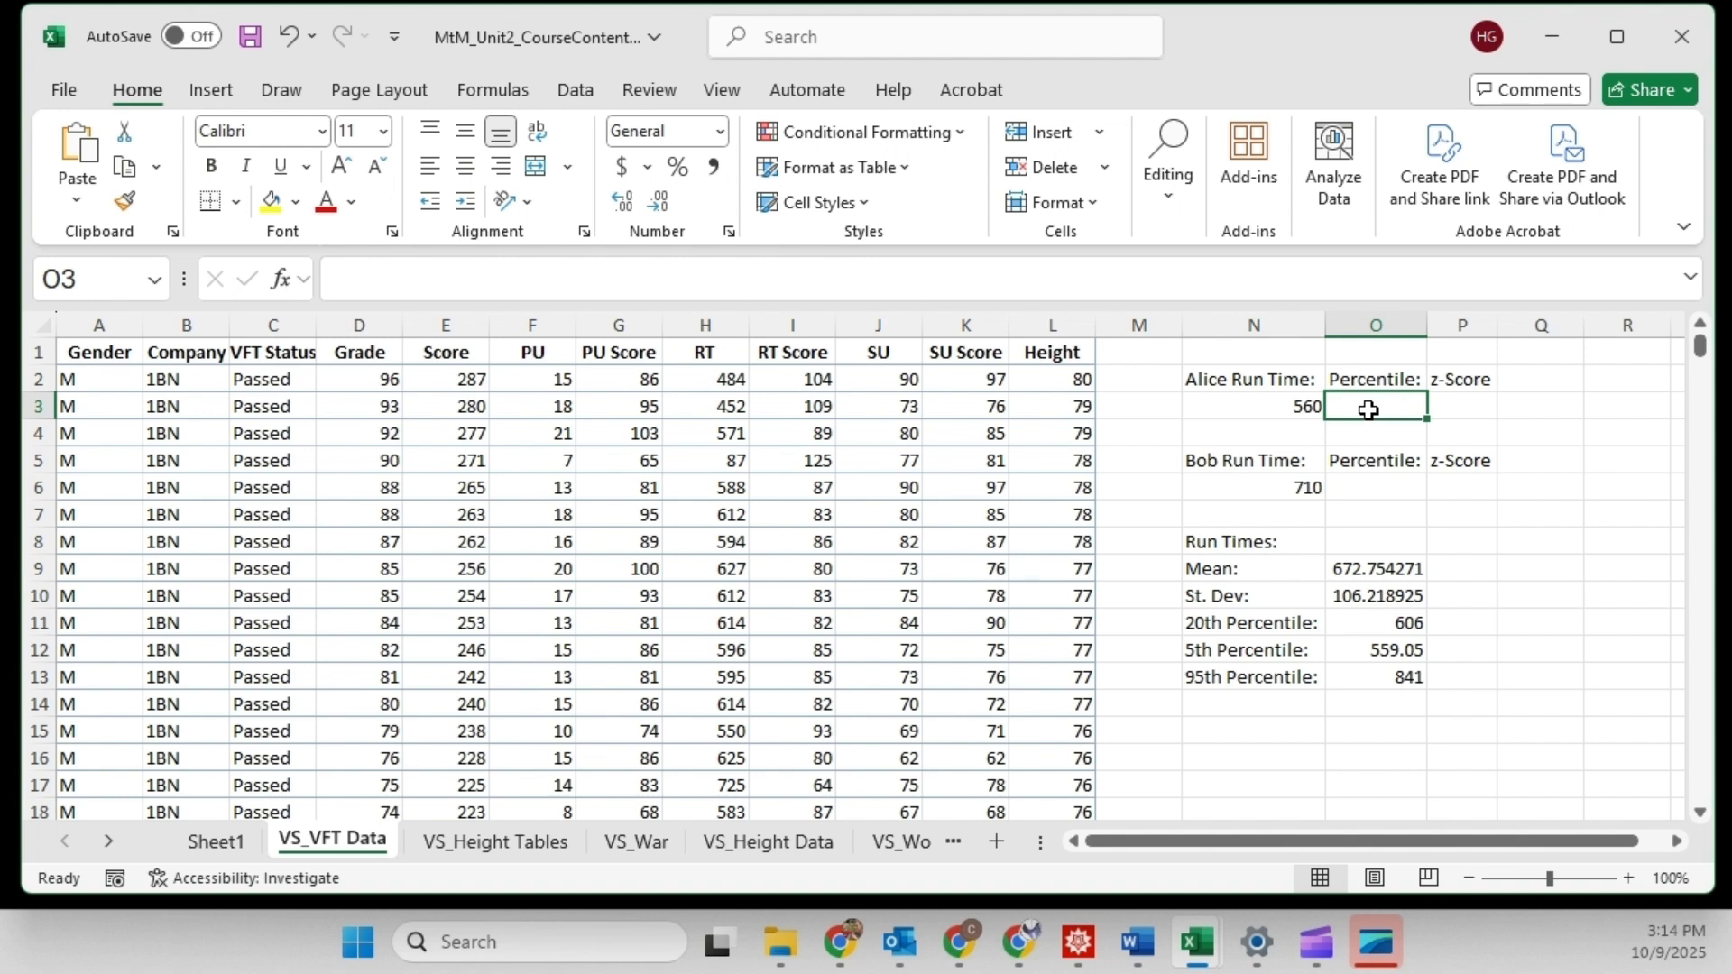
{"action": "type", "text": "="}
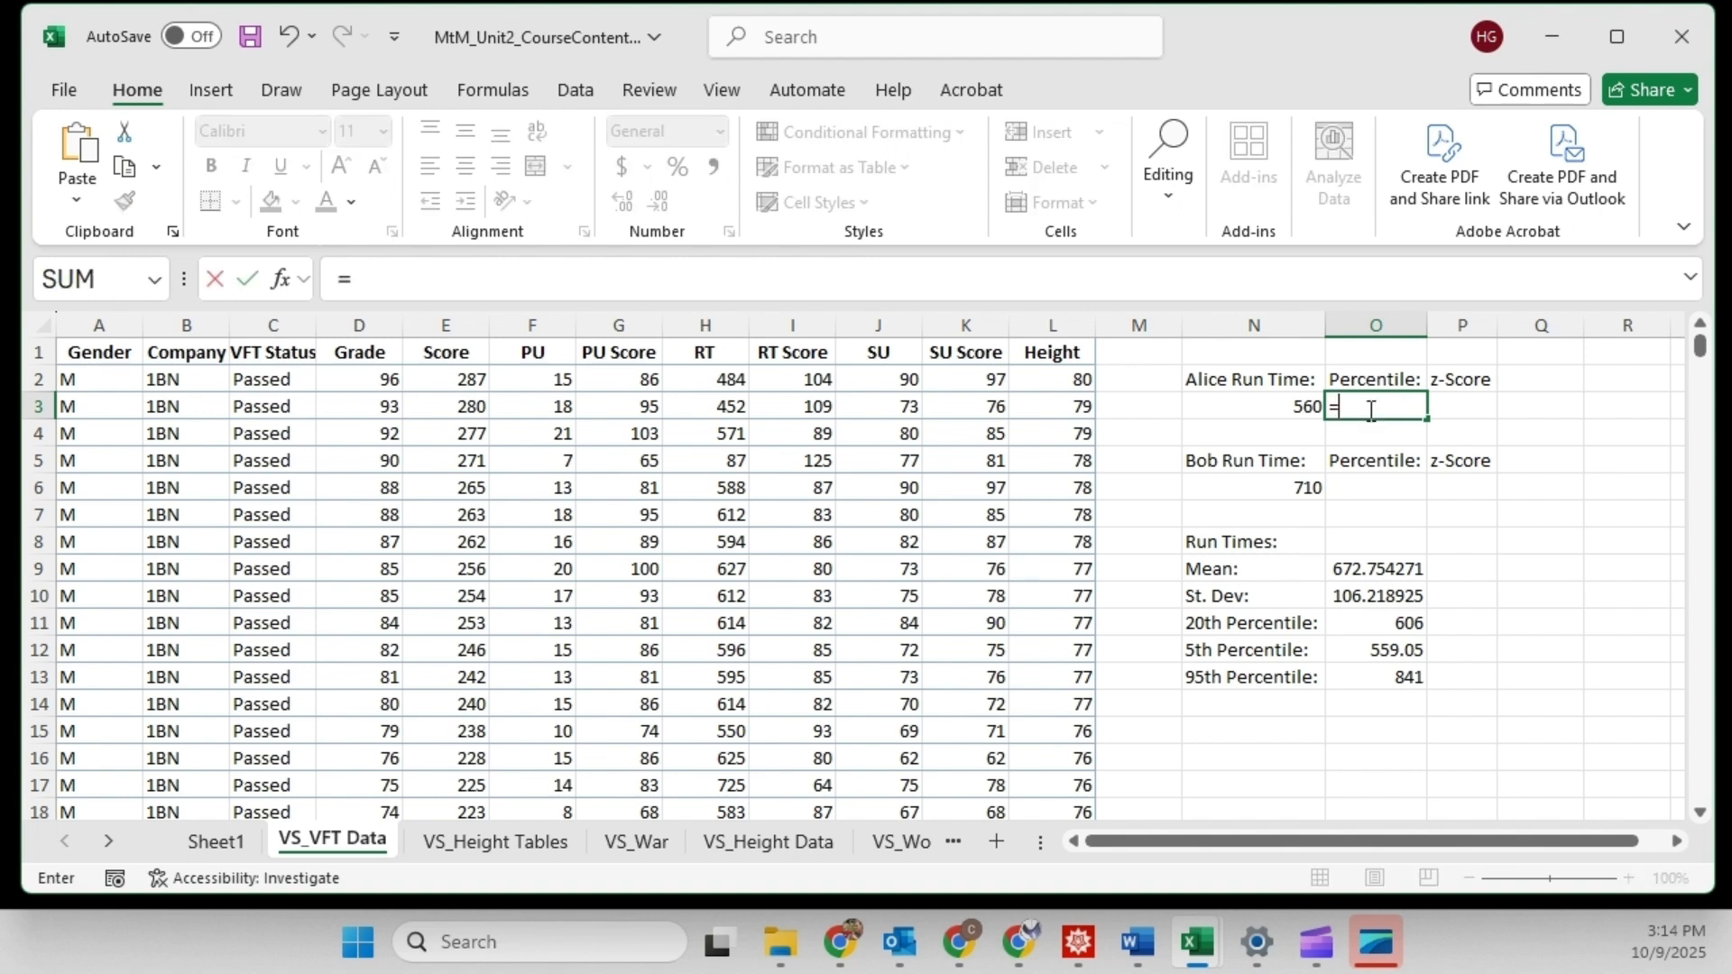
{"action": "type", "text": "percentr"}
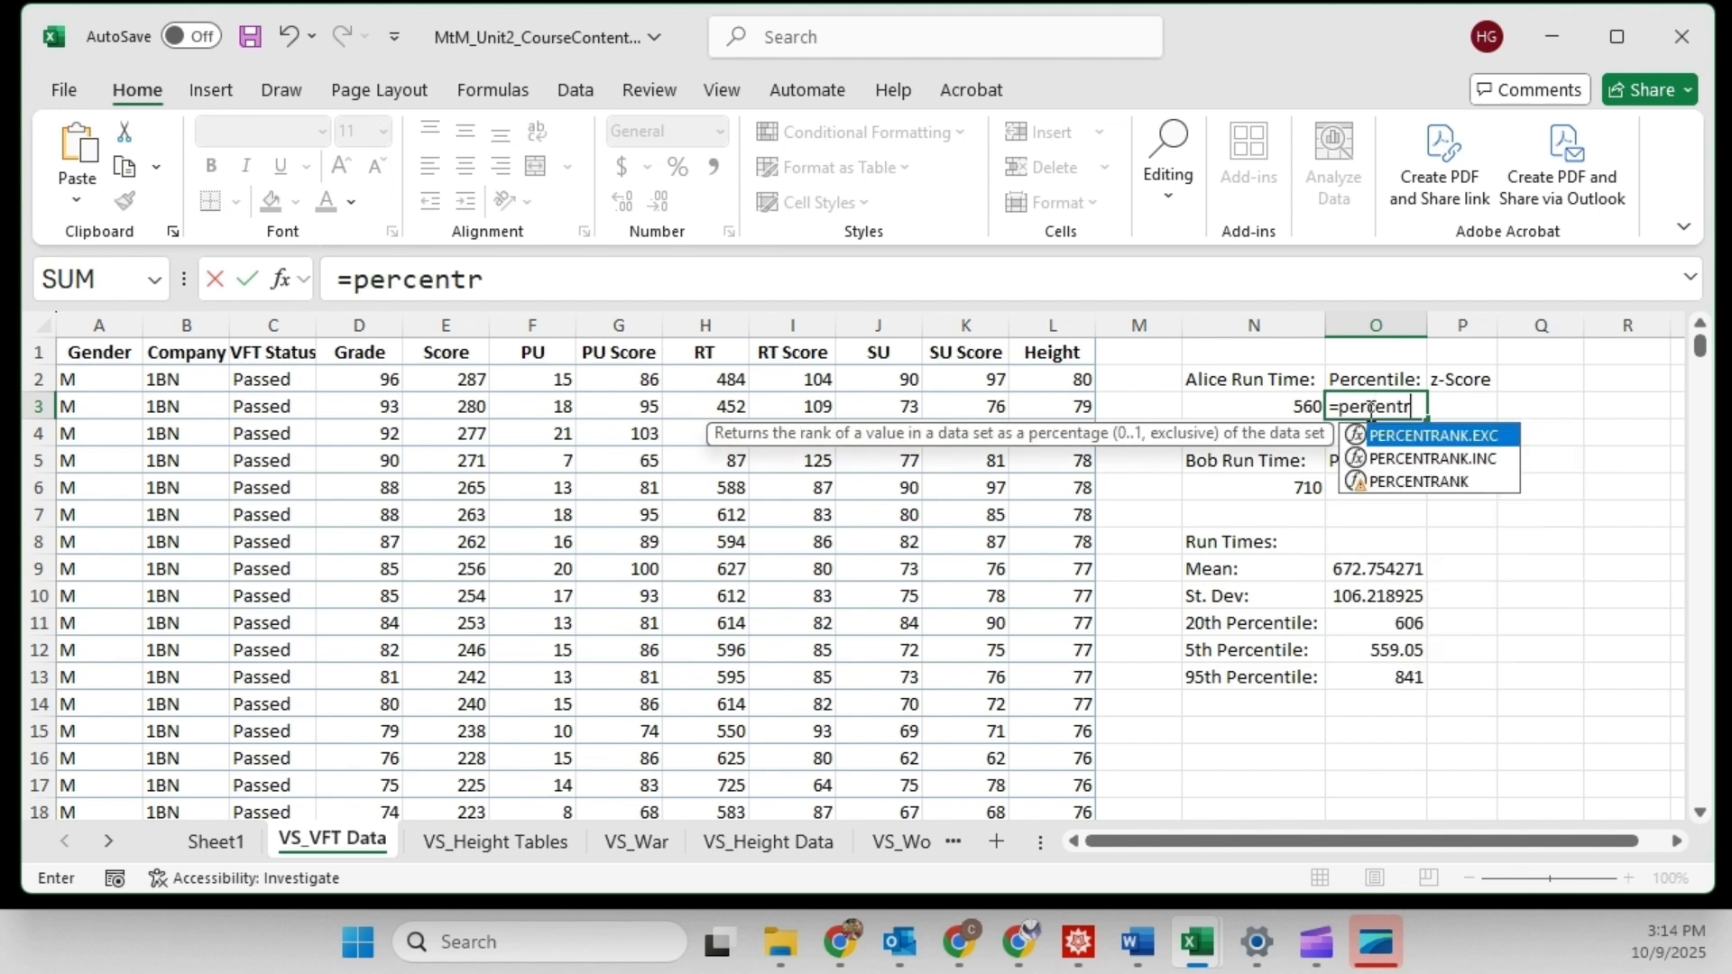
{"action": "key", "text": "Down"}
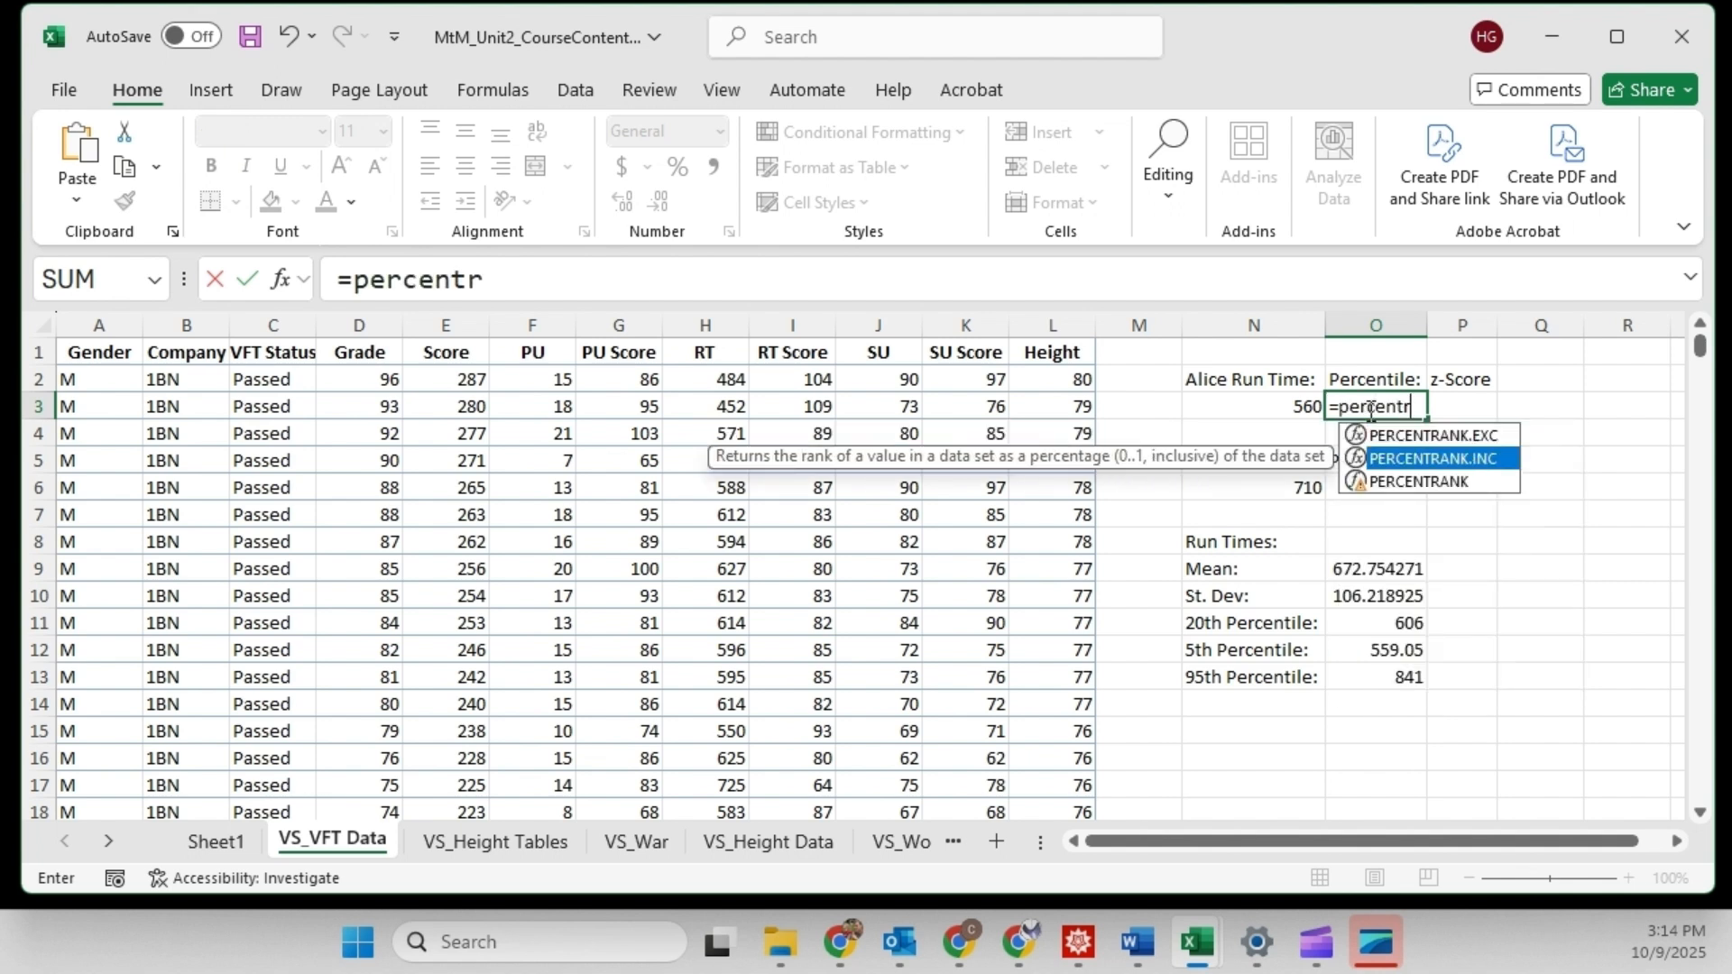
{"action": "key", "text": "Tab"}
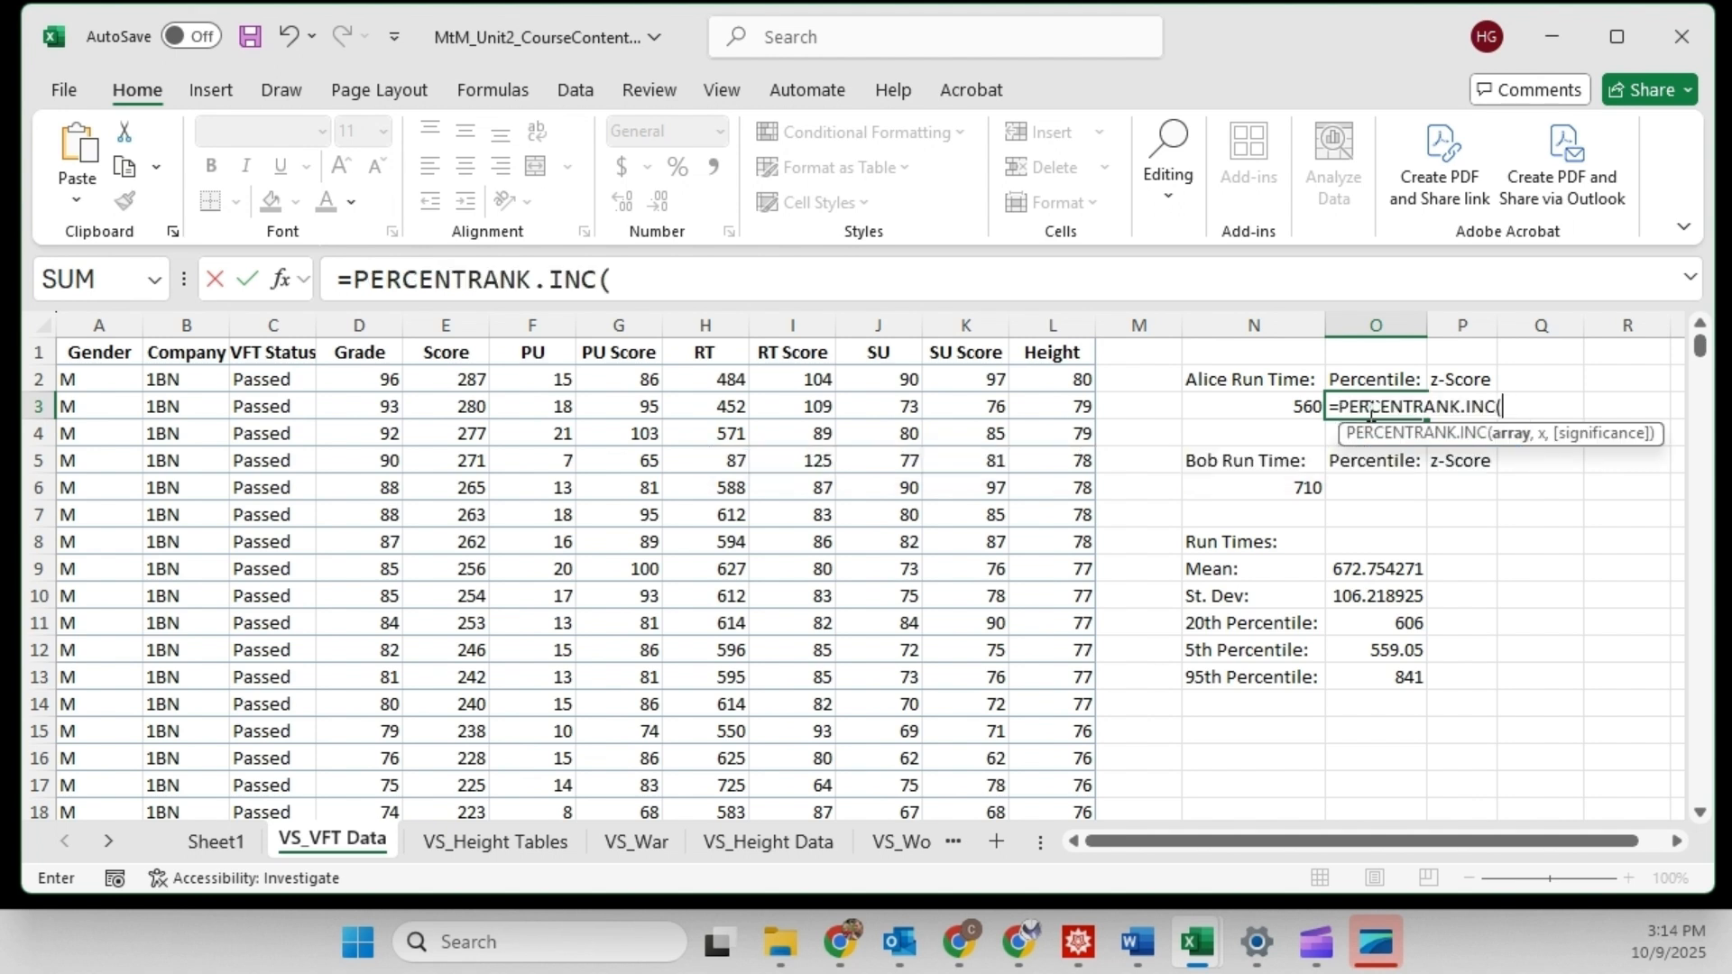
{"action": "type", "text": "H2:H1523"}
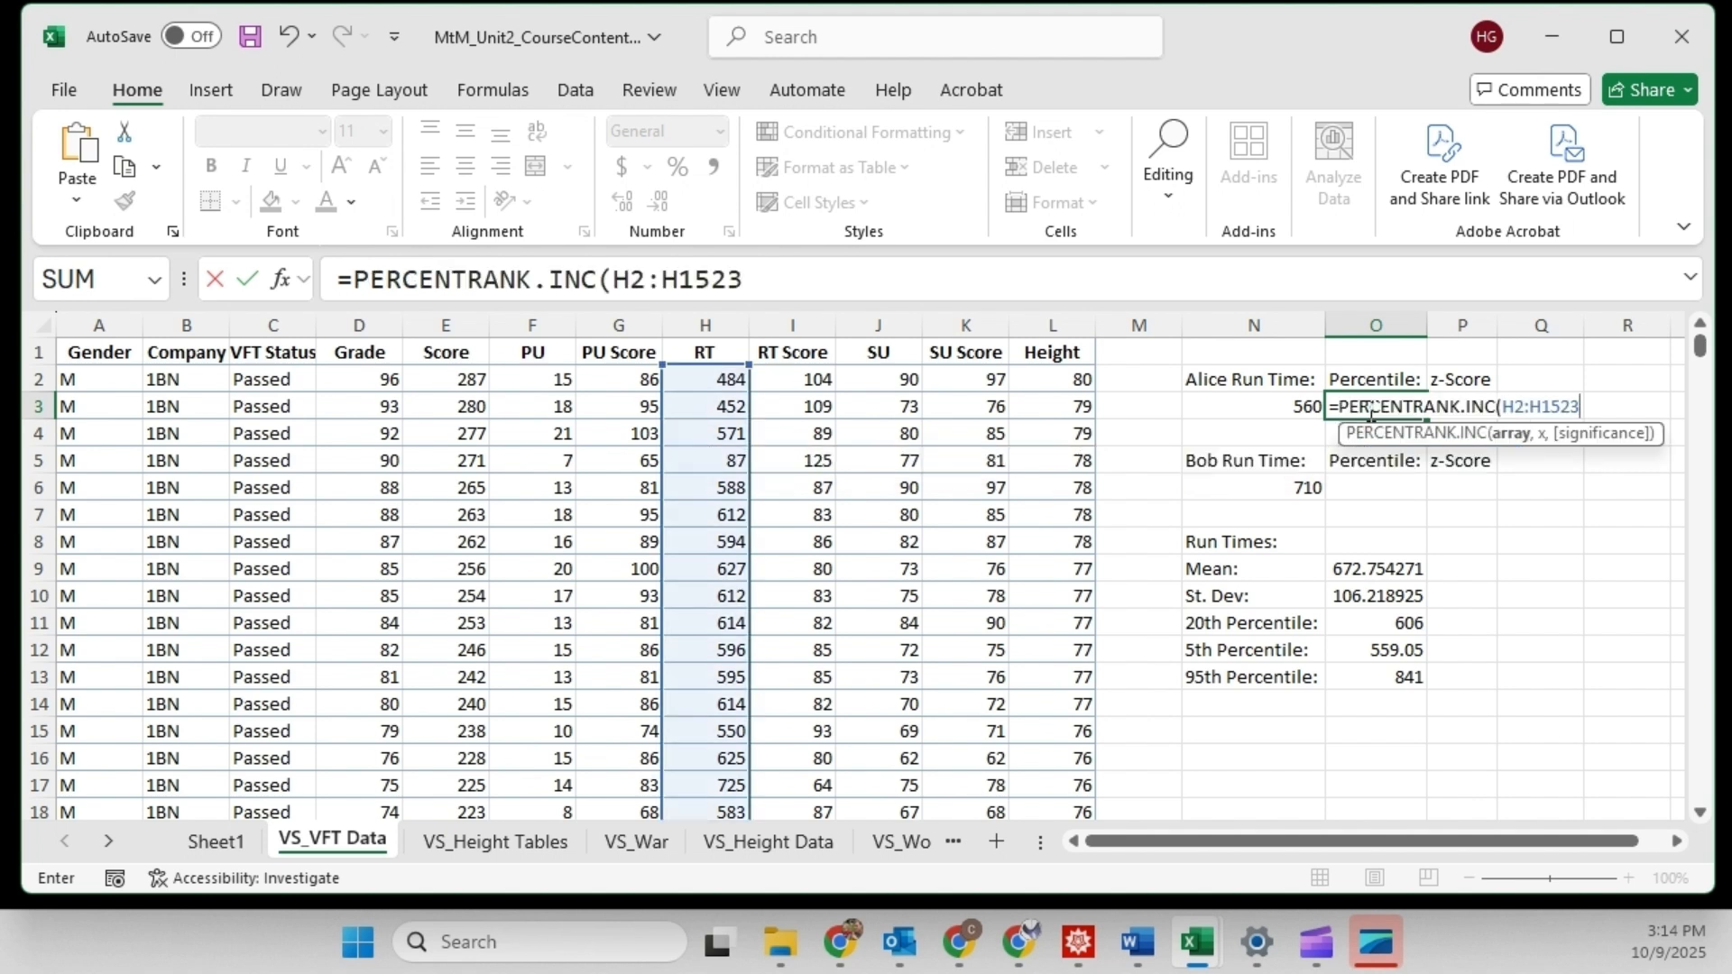
{"action": "type", "text": ","}
{"action": "left_click", "coordinate": [1292, 403]}
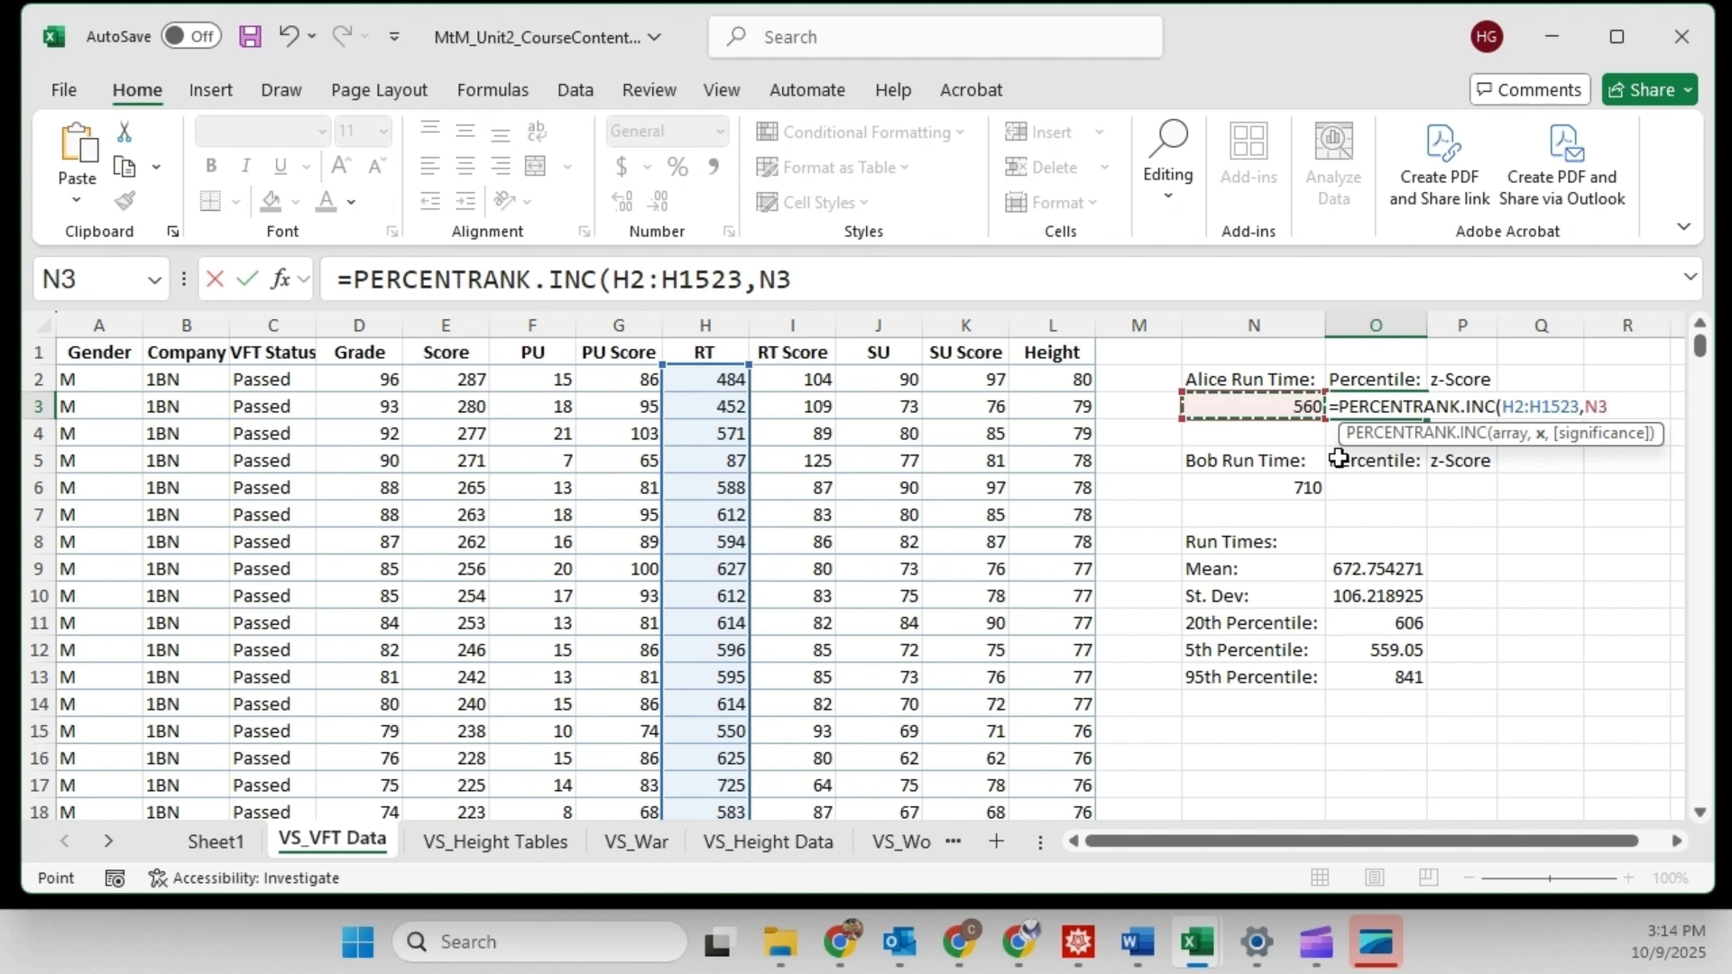
{"action": "type", "text": ")"}
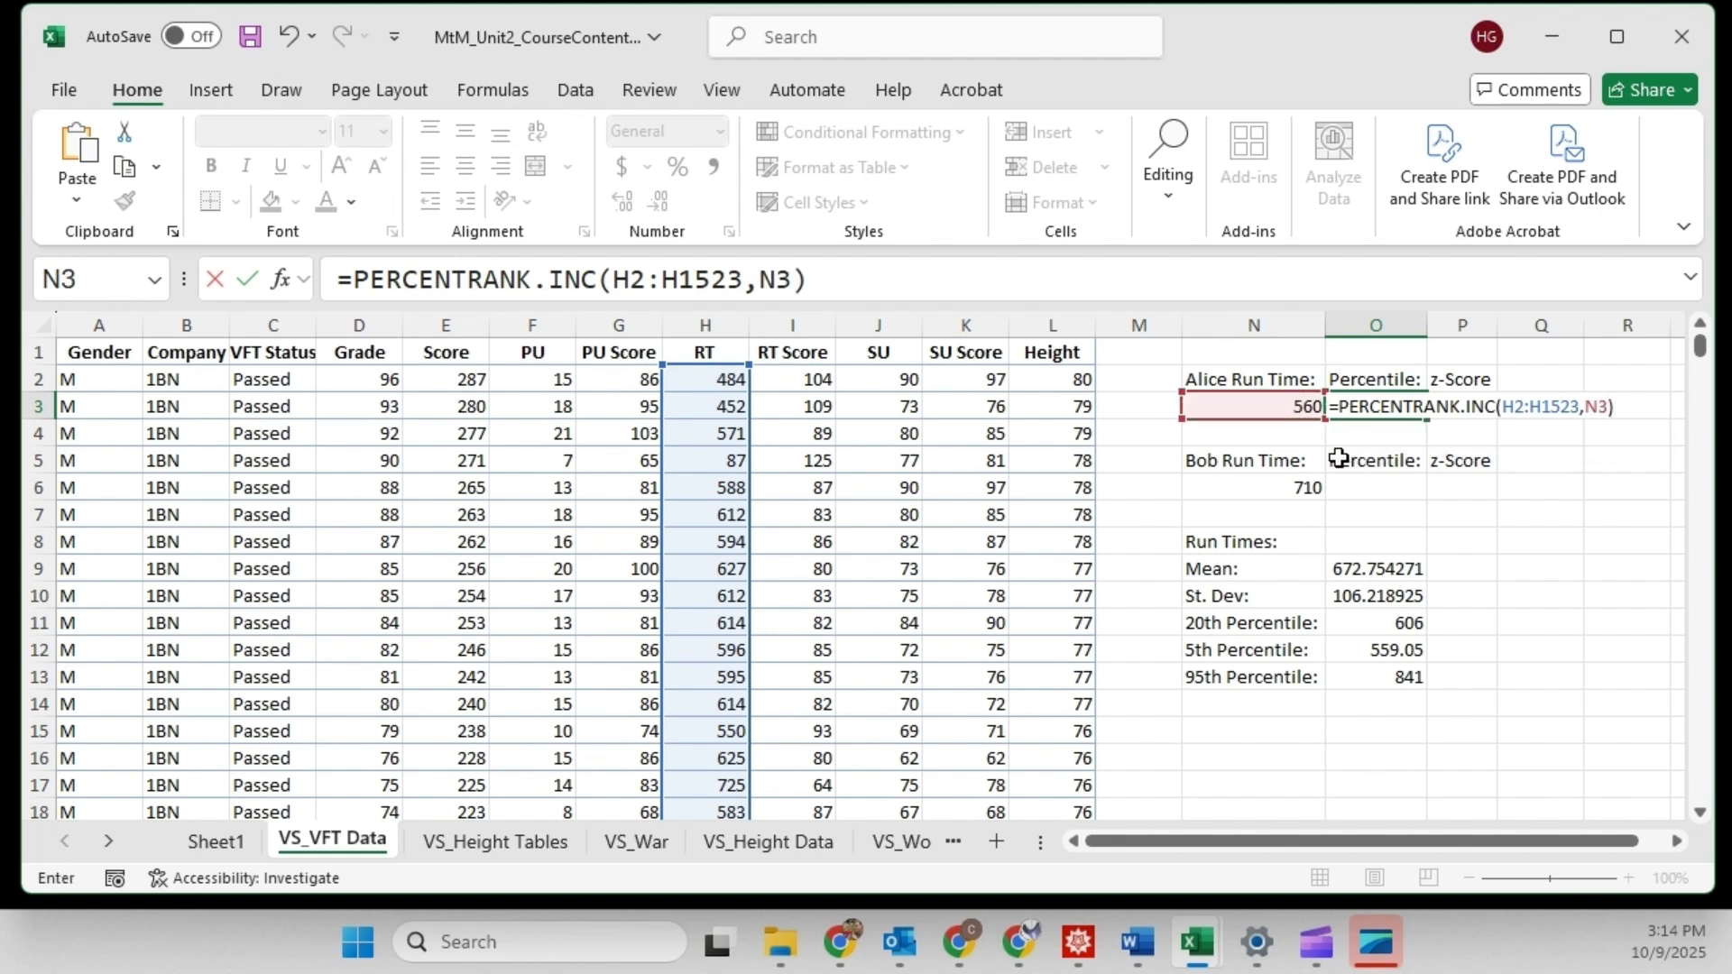
{"action": "key", "text": "Return"}
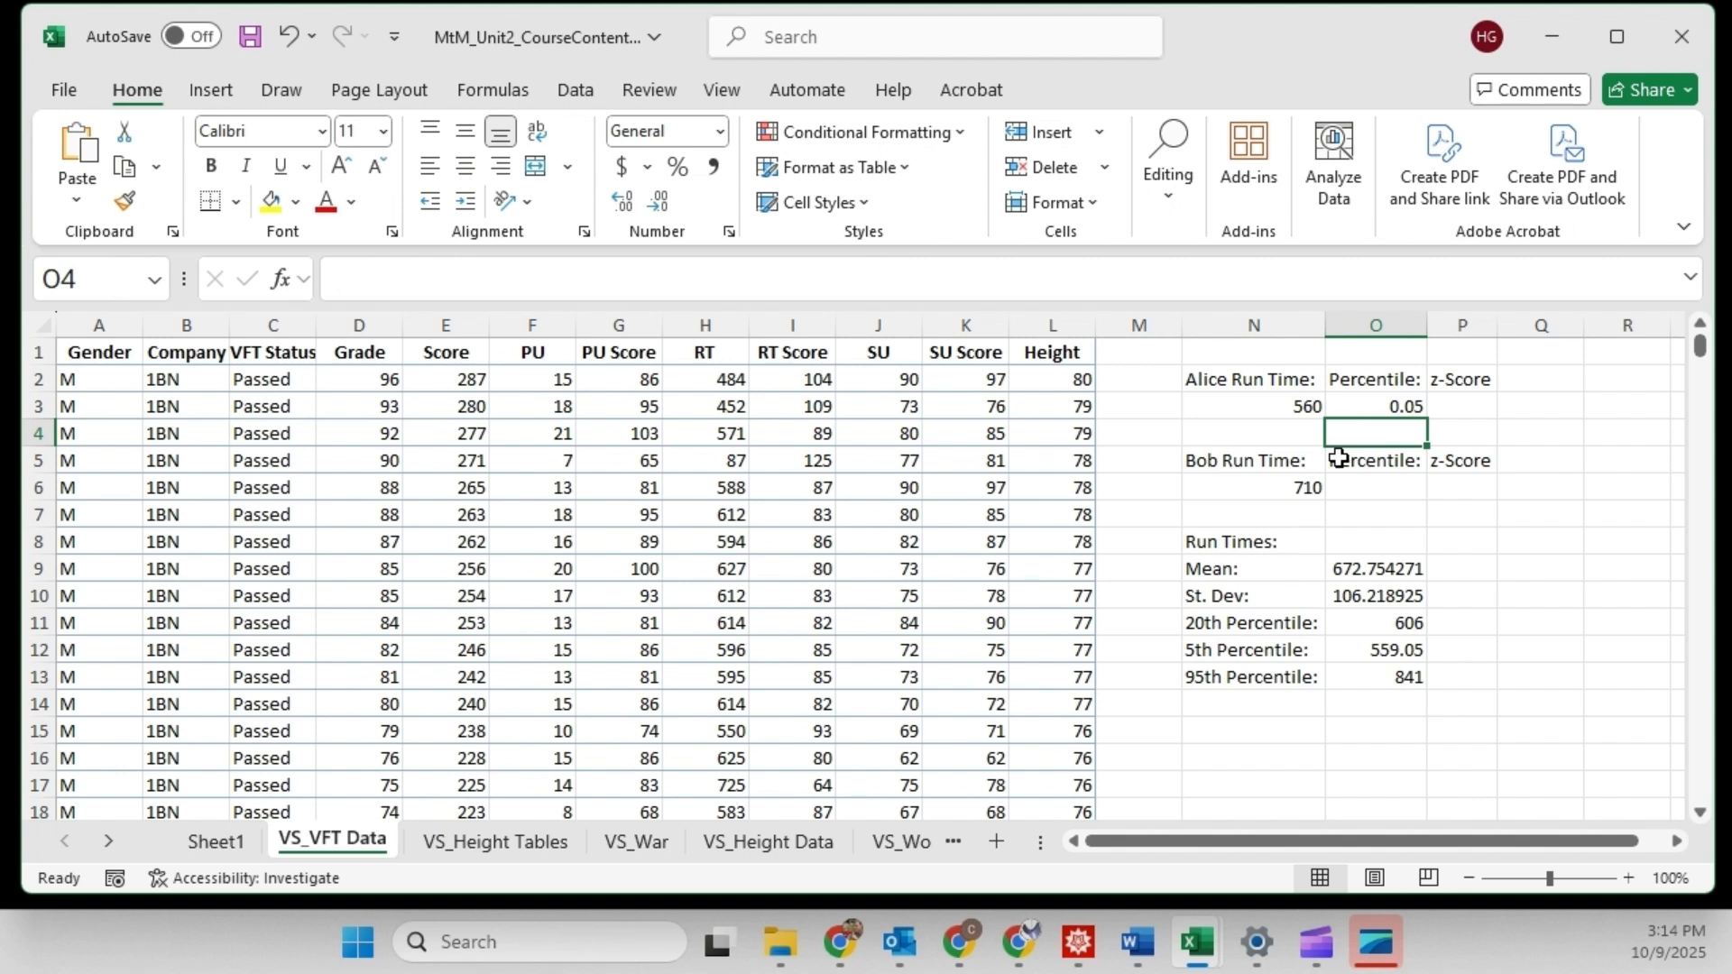
{"action": "left_click", "coordinate": [1398, 407]}
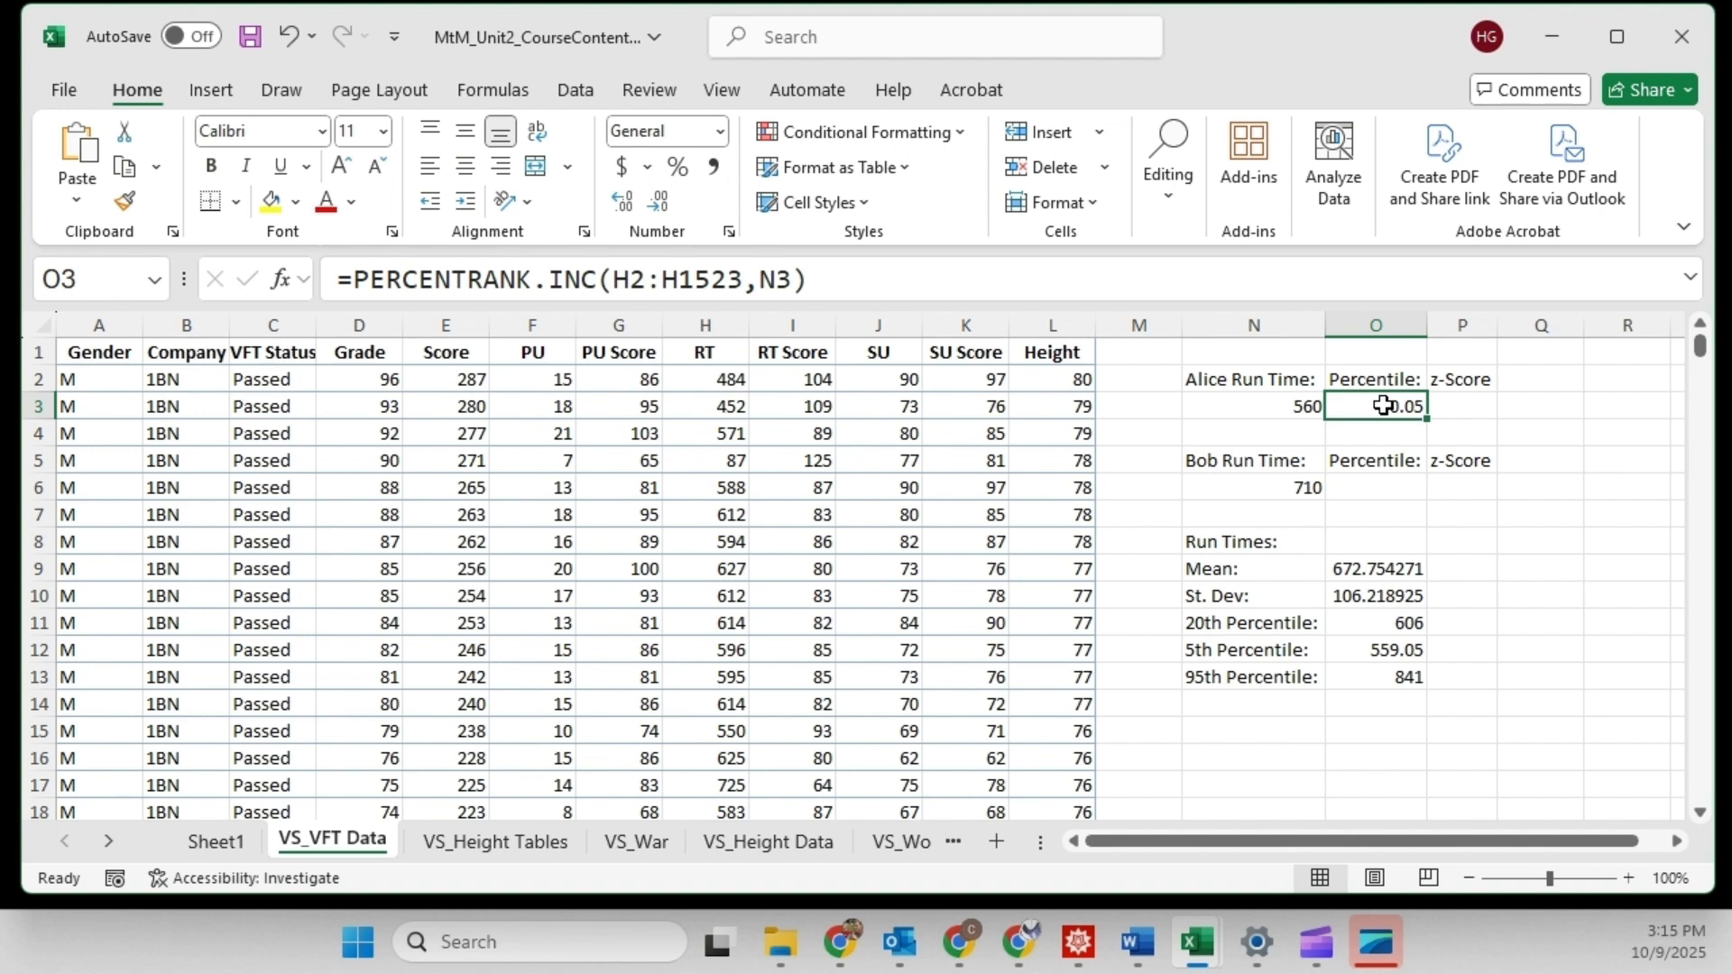
Step: Calculate the second runner's percentile in O6 from the run time in N6 with =PERCENTRANK.INC(H2:H1523,N6)
{"action": "left_click", "coordinate": [1355, 490]}
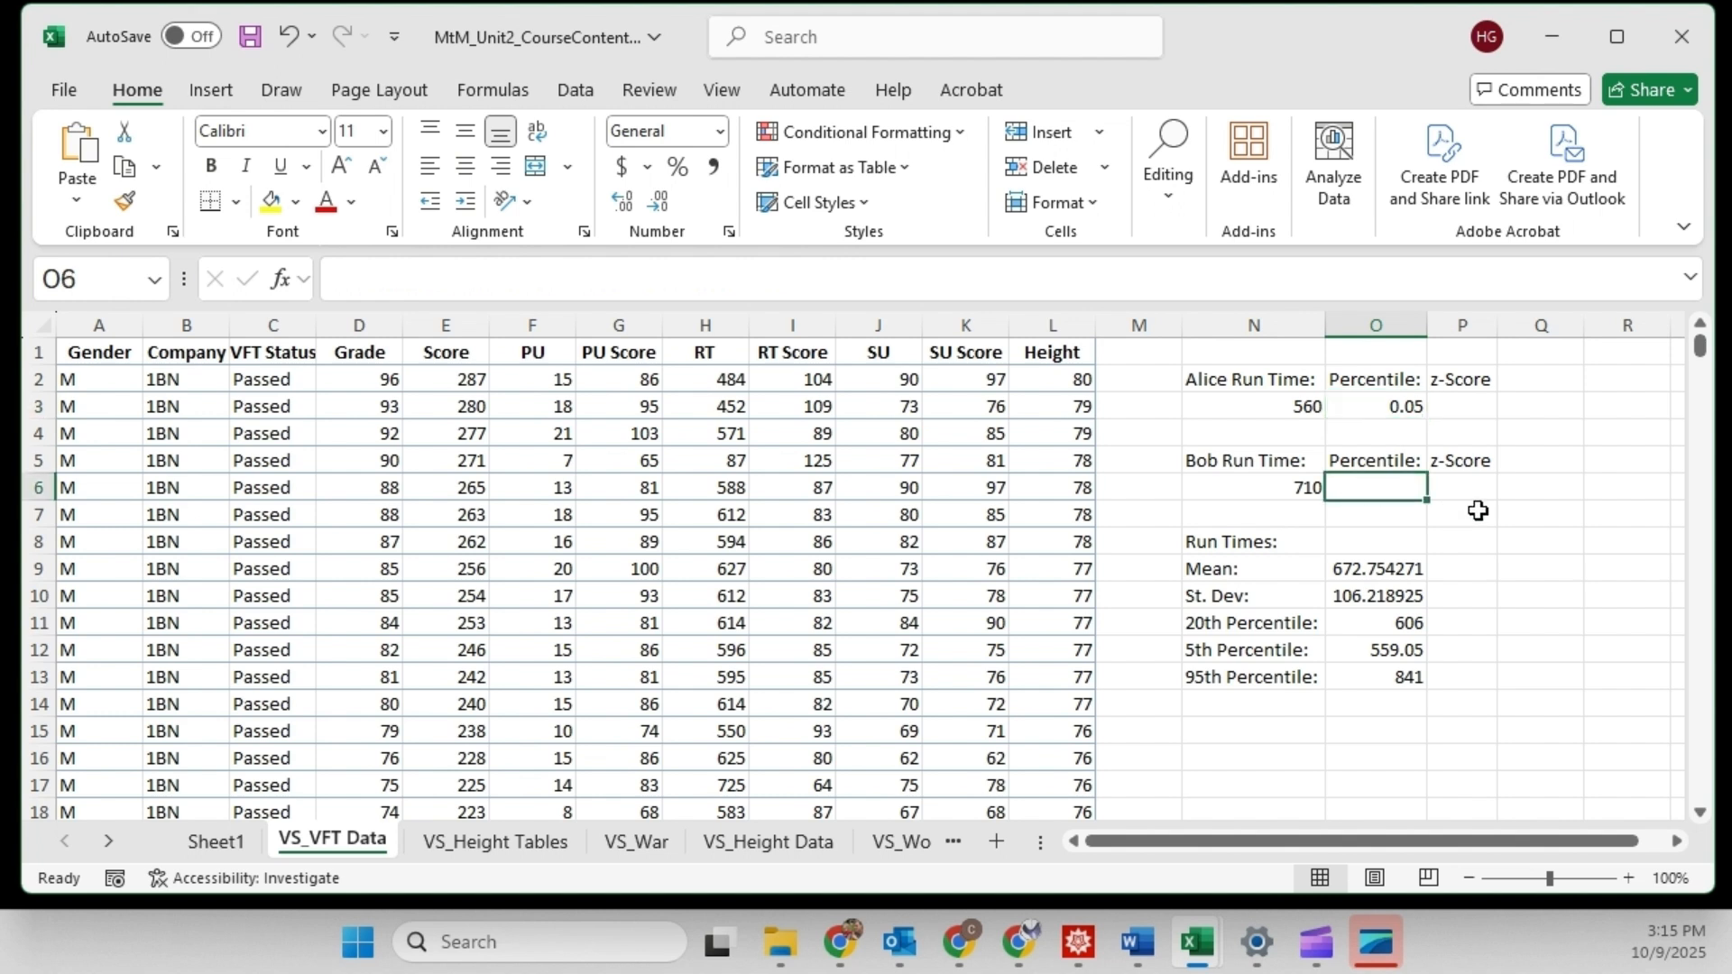
{"action": "type", "text": "=perce"}
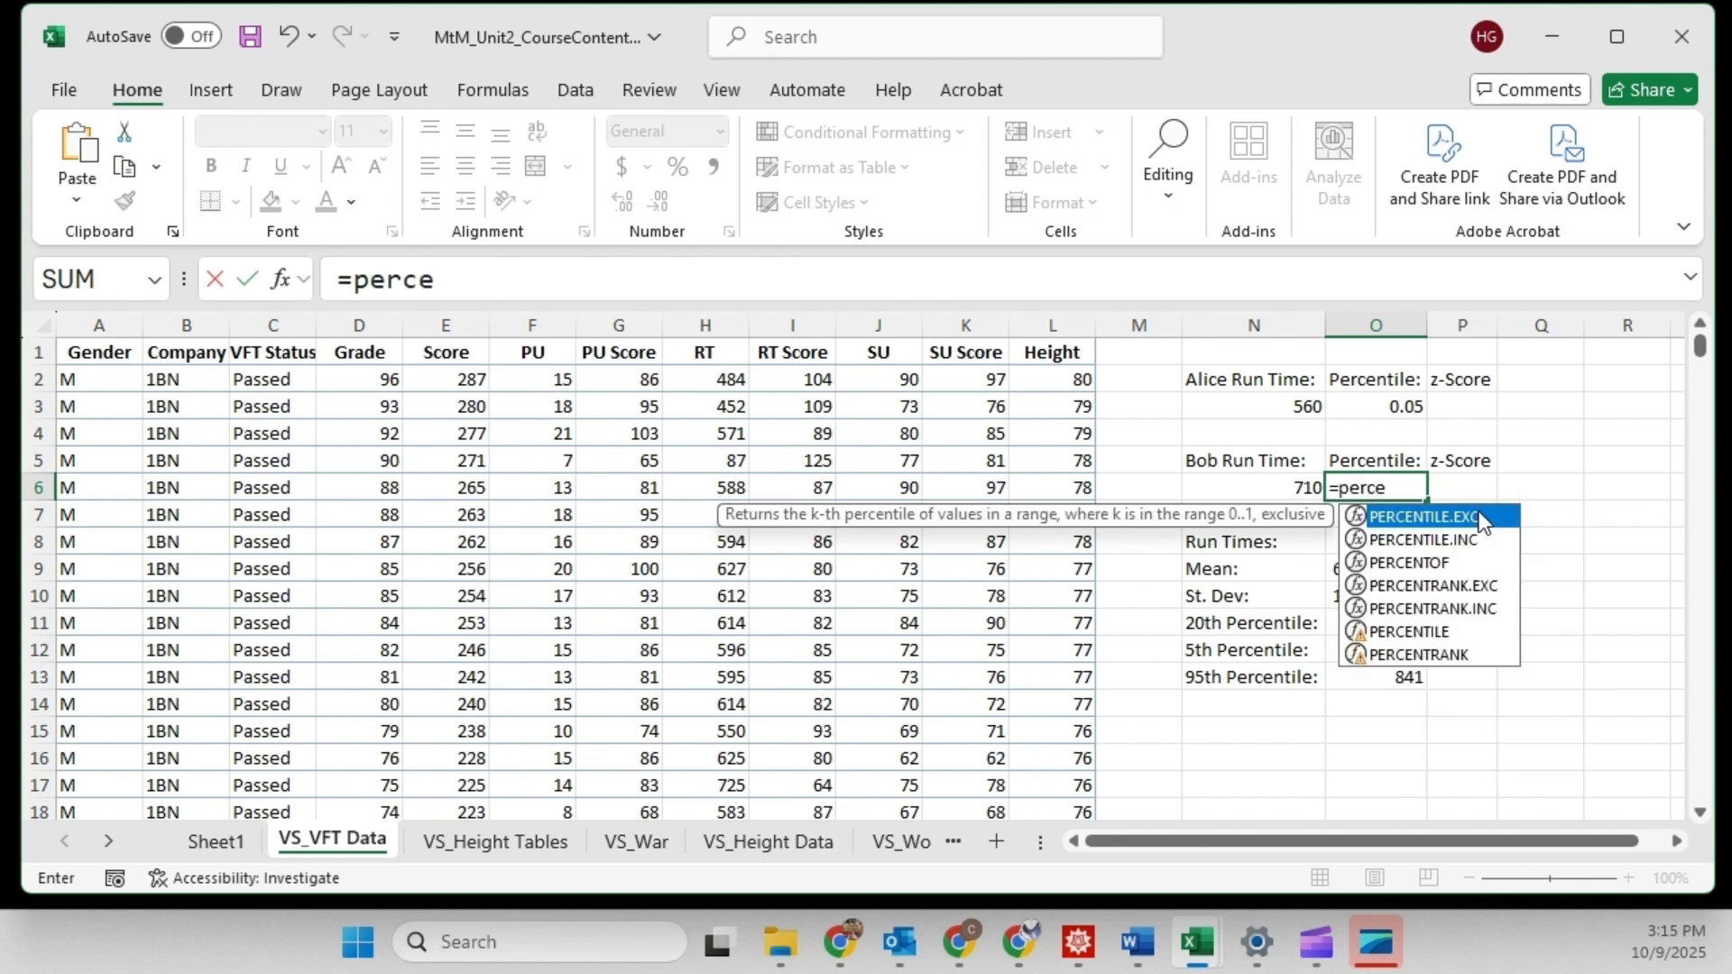
{"action": "key", "text": "Down"}
{"action": "key", "text": "Down"}
{"action": "key", "text": "Down"}
{"action": "key", "text": "Down"}
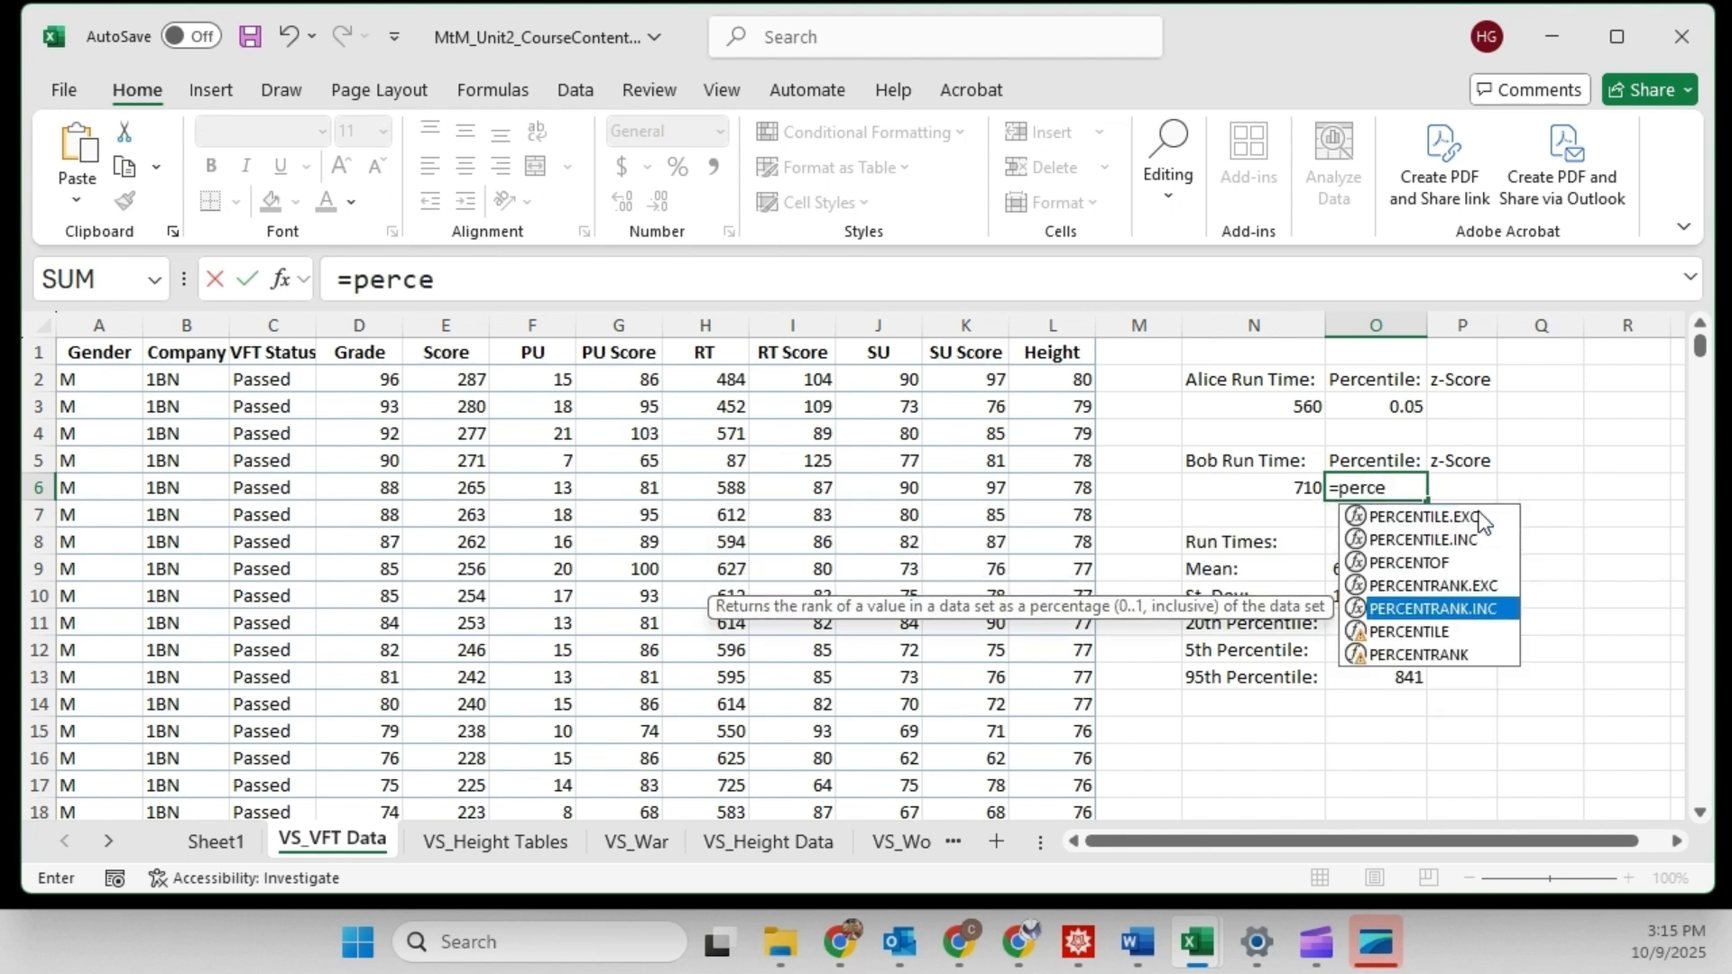
{"action": "key", "text": "Tab"}
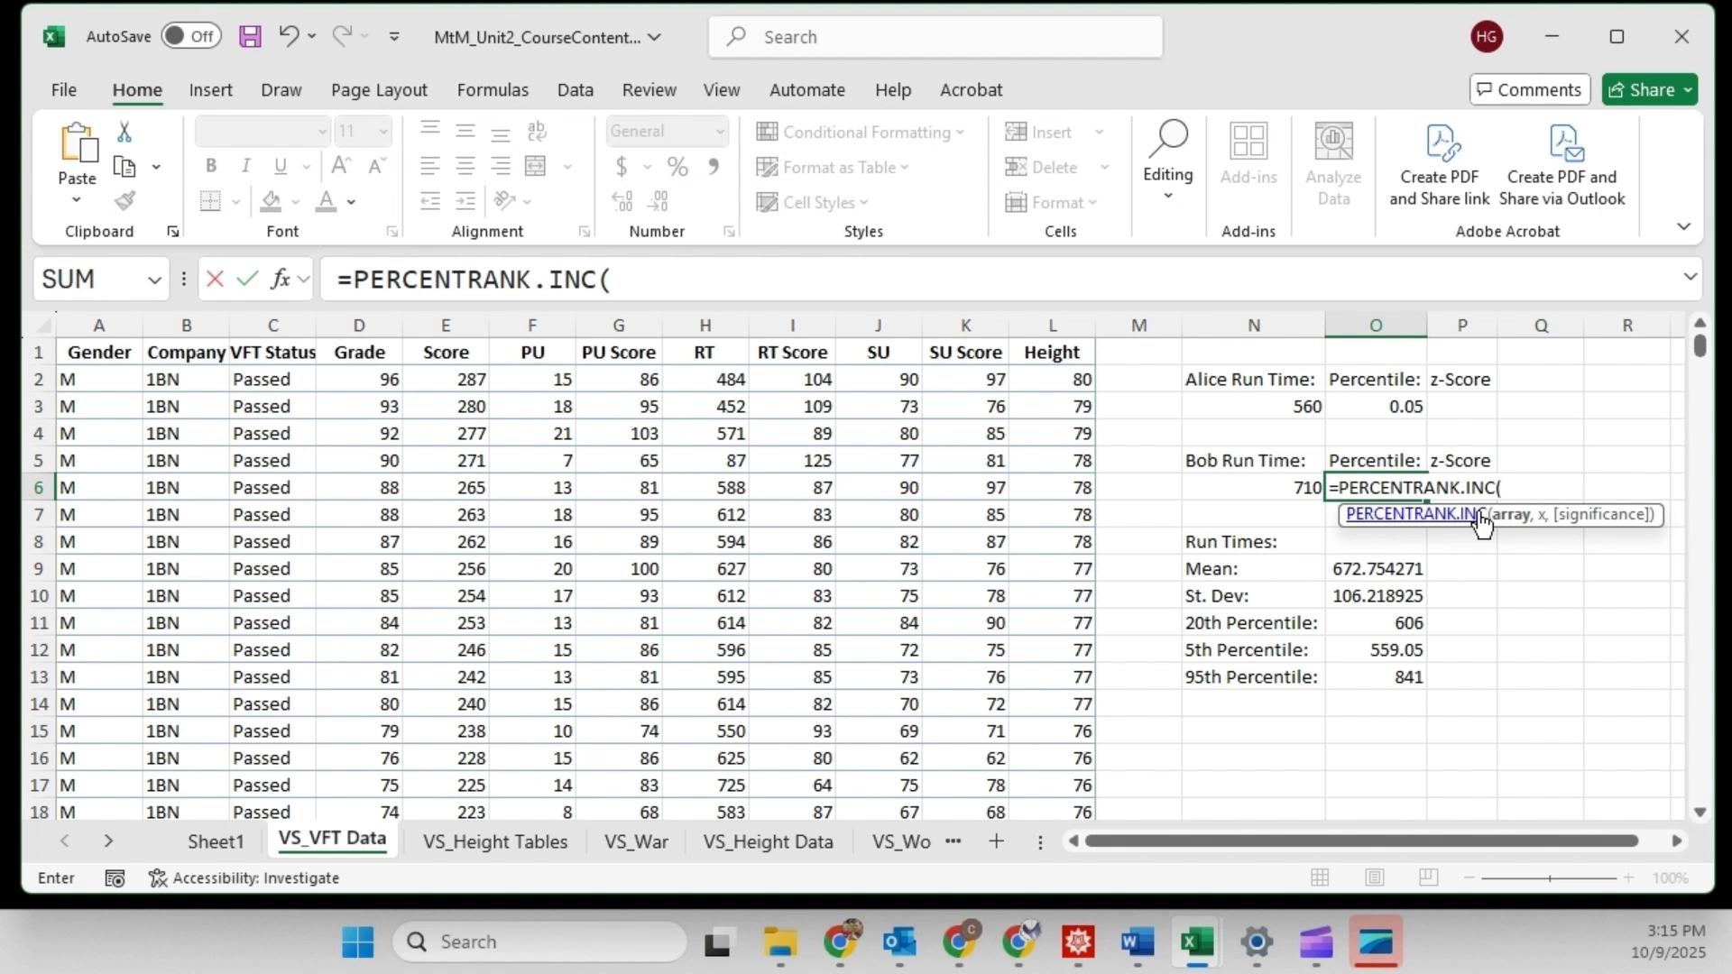
{"action": "type", "text": "H2:H1523,"}
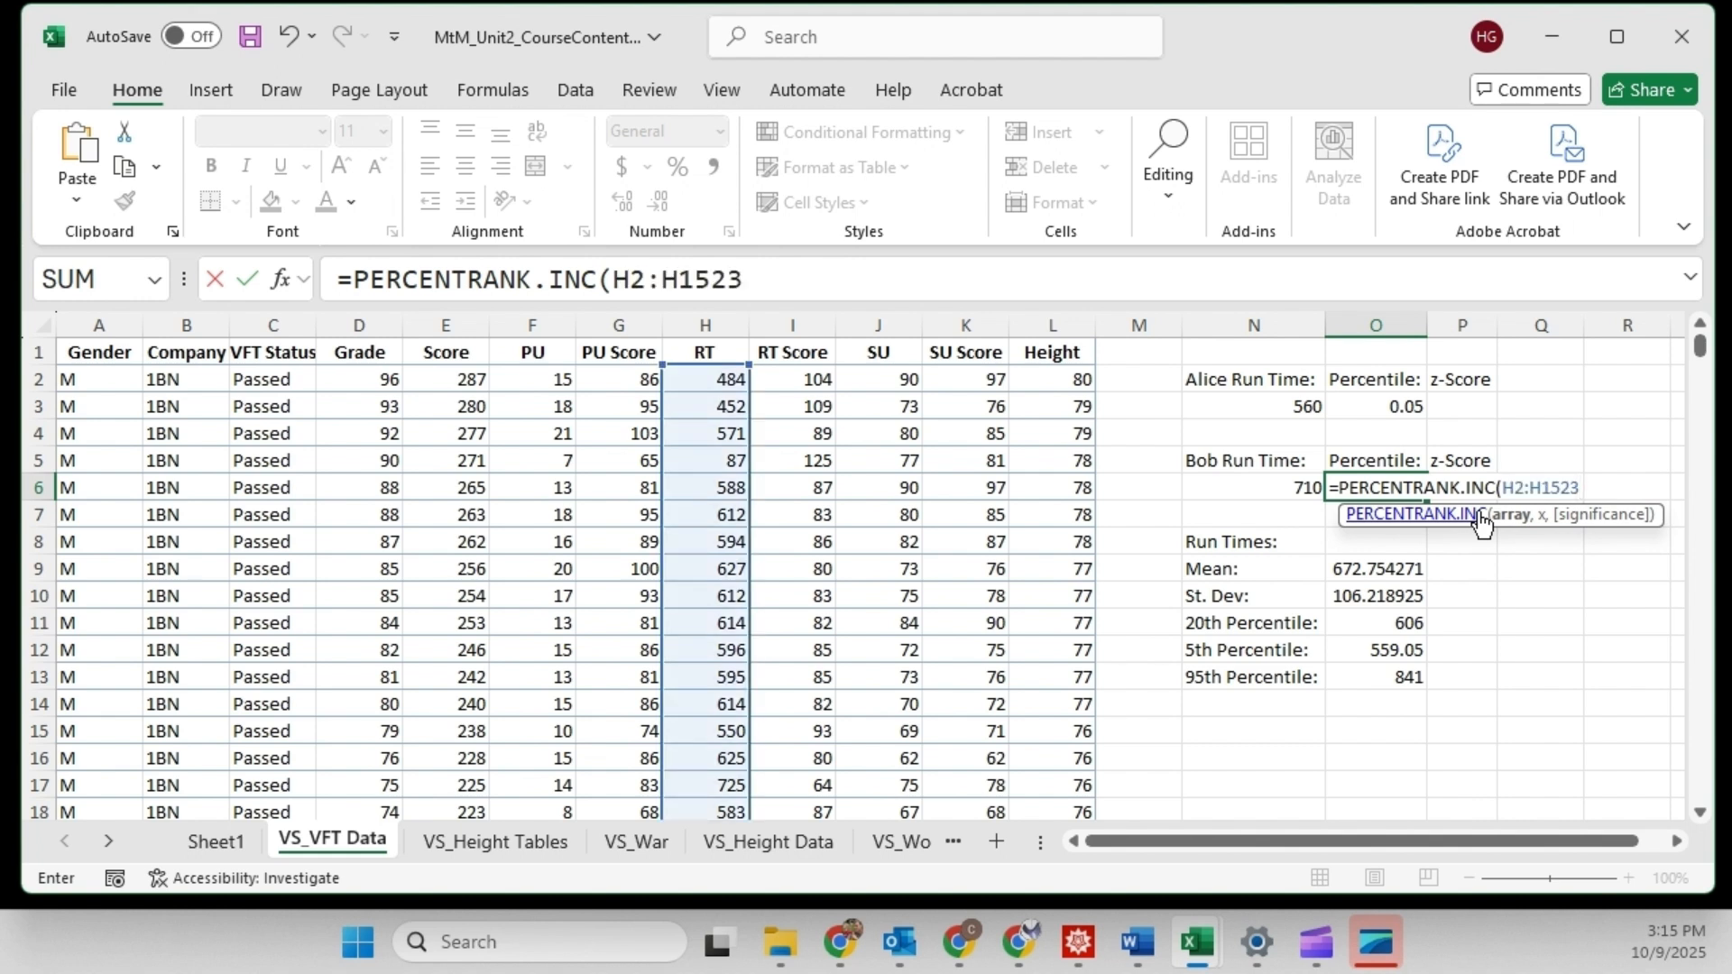
{"action": "left_click", "coordinate": [1260, 487]}
{"action": "key", "text": "Return"}
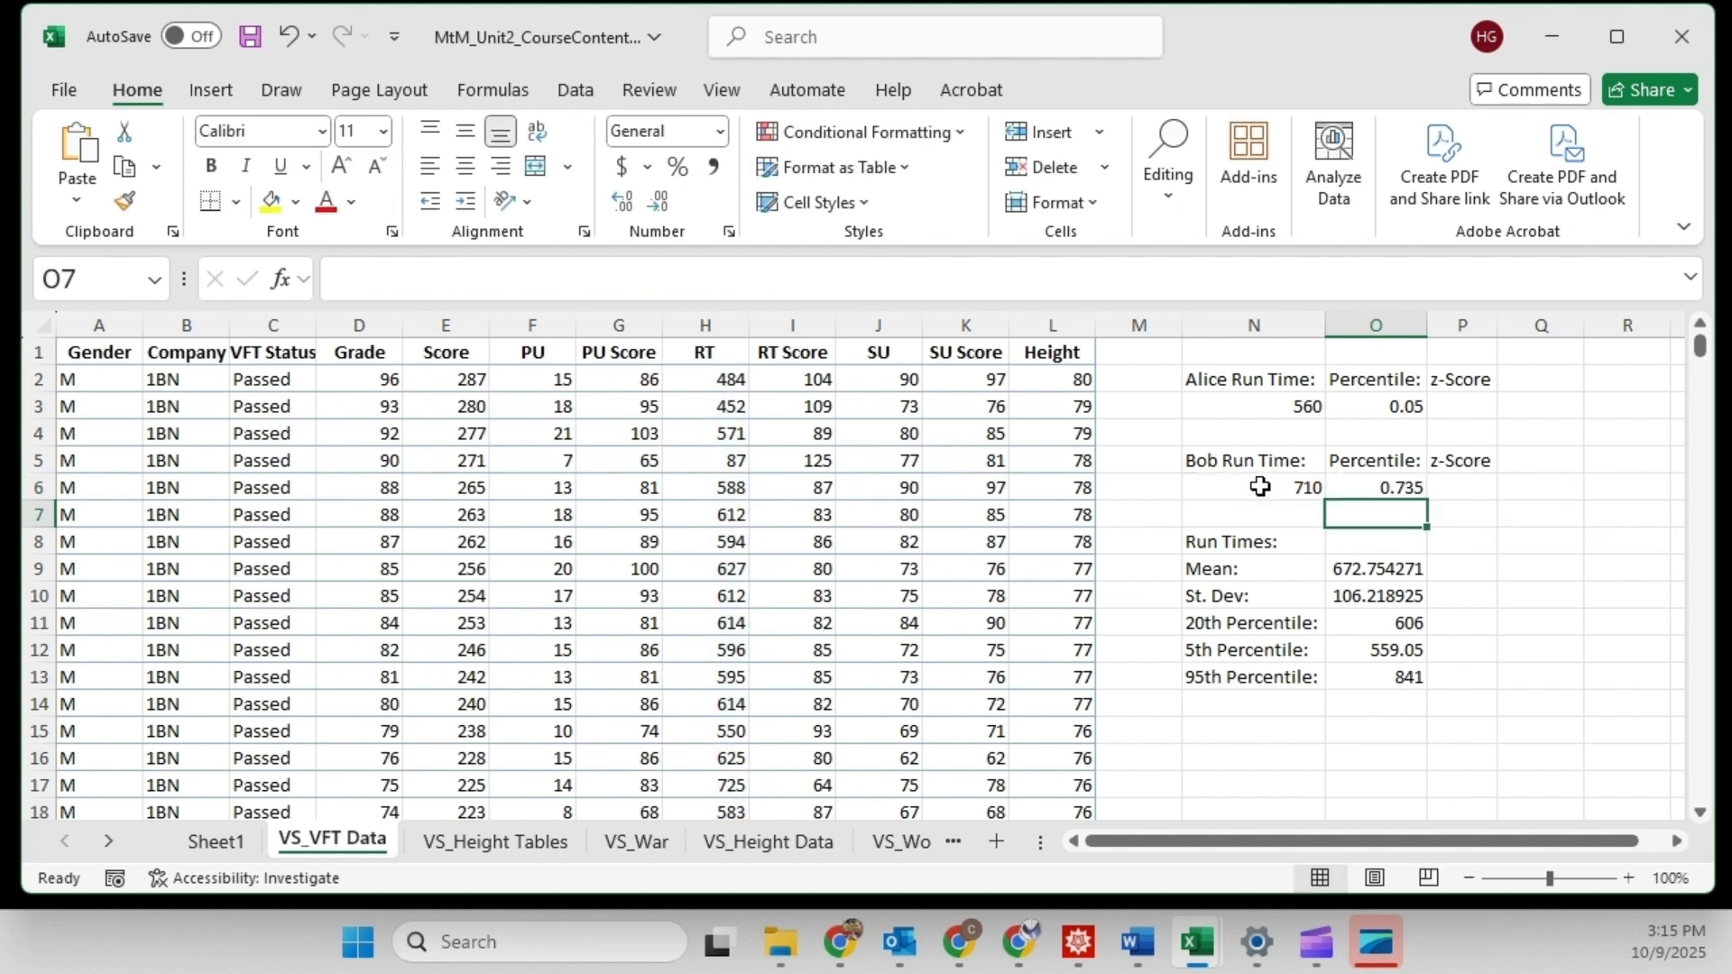
{"action": "left_click", "coordinate": [1356, 494]}
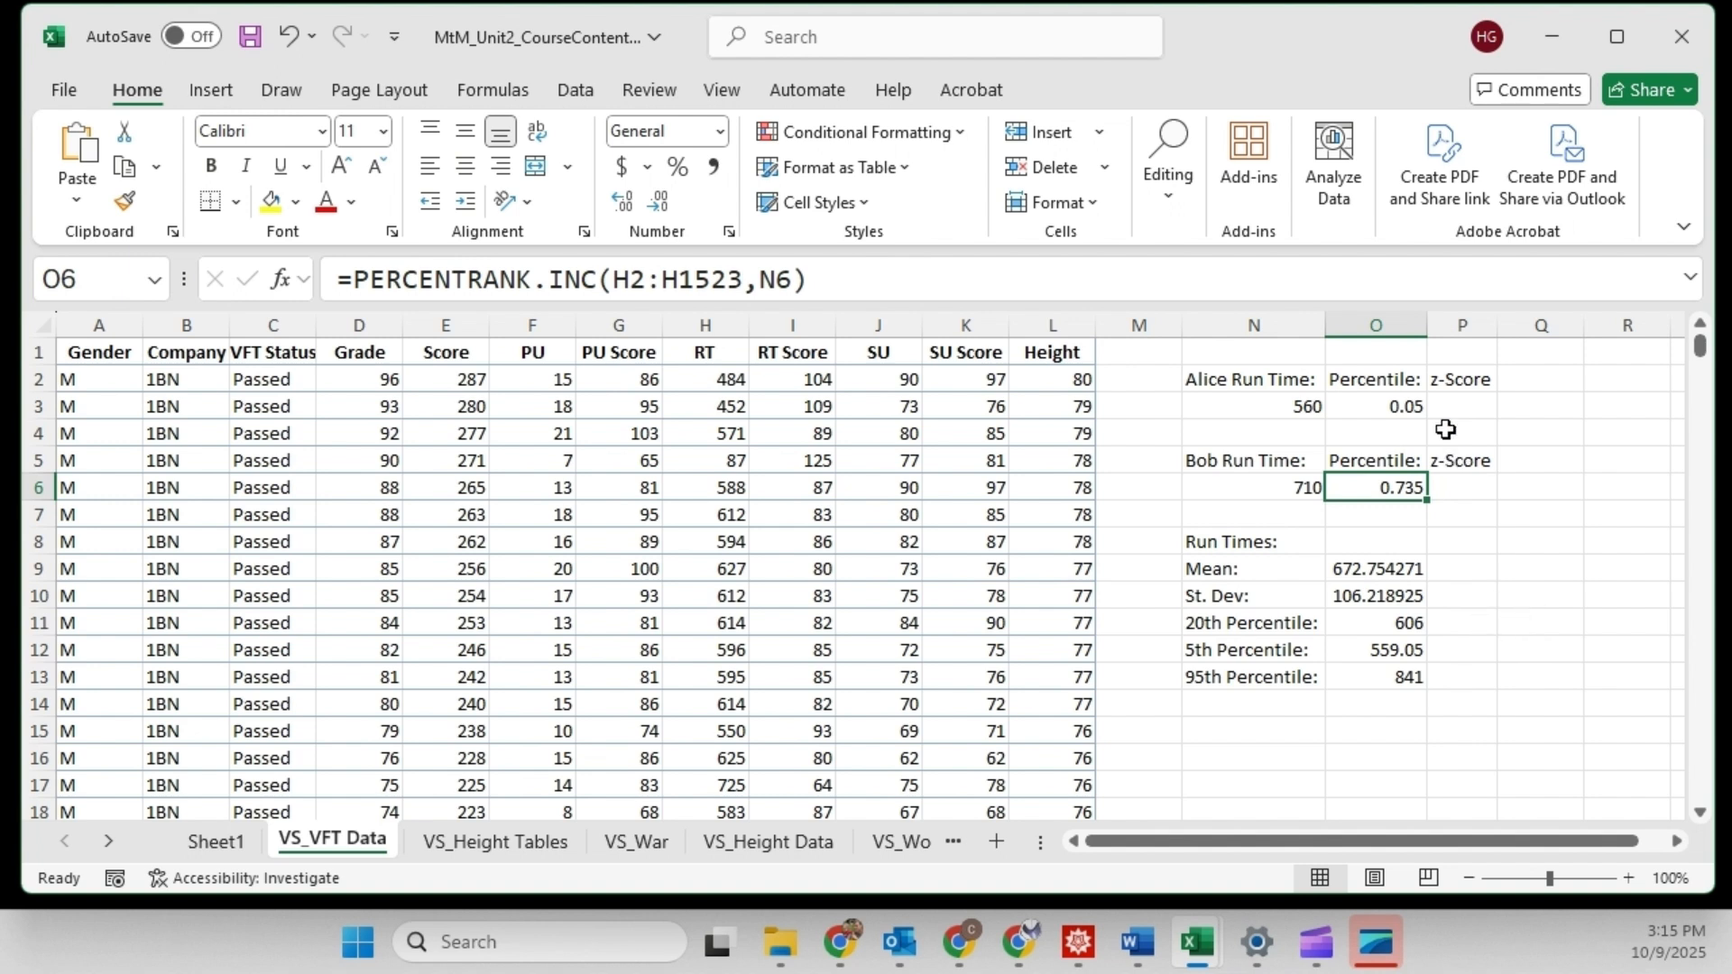
Step: Calculate the first runner's z-score in P3 from the mean and standard deviation with =(N3-O9)/O10
{"action": "left_click", "coordinate": [1454, 403]}
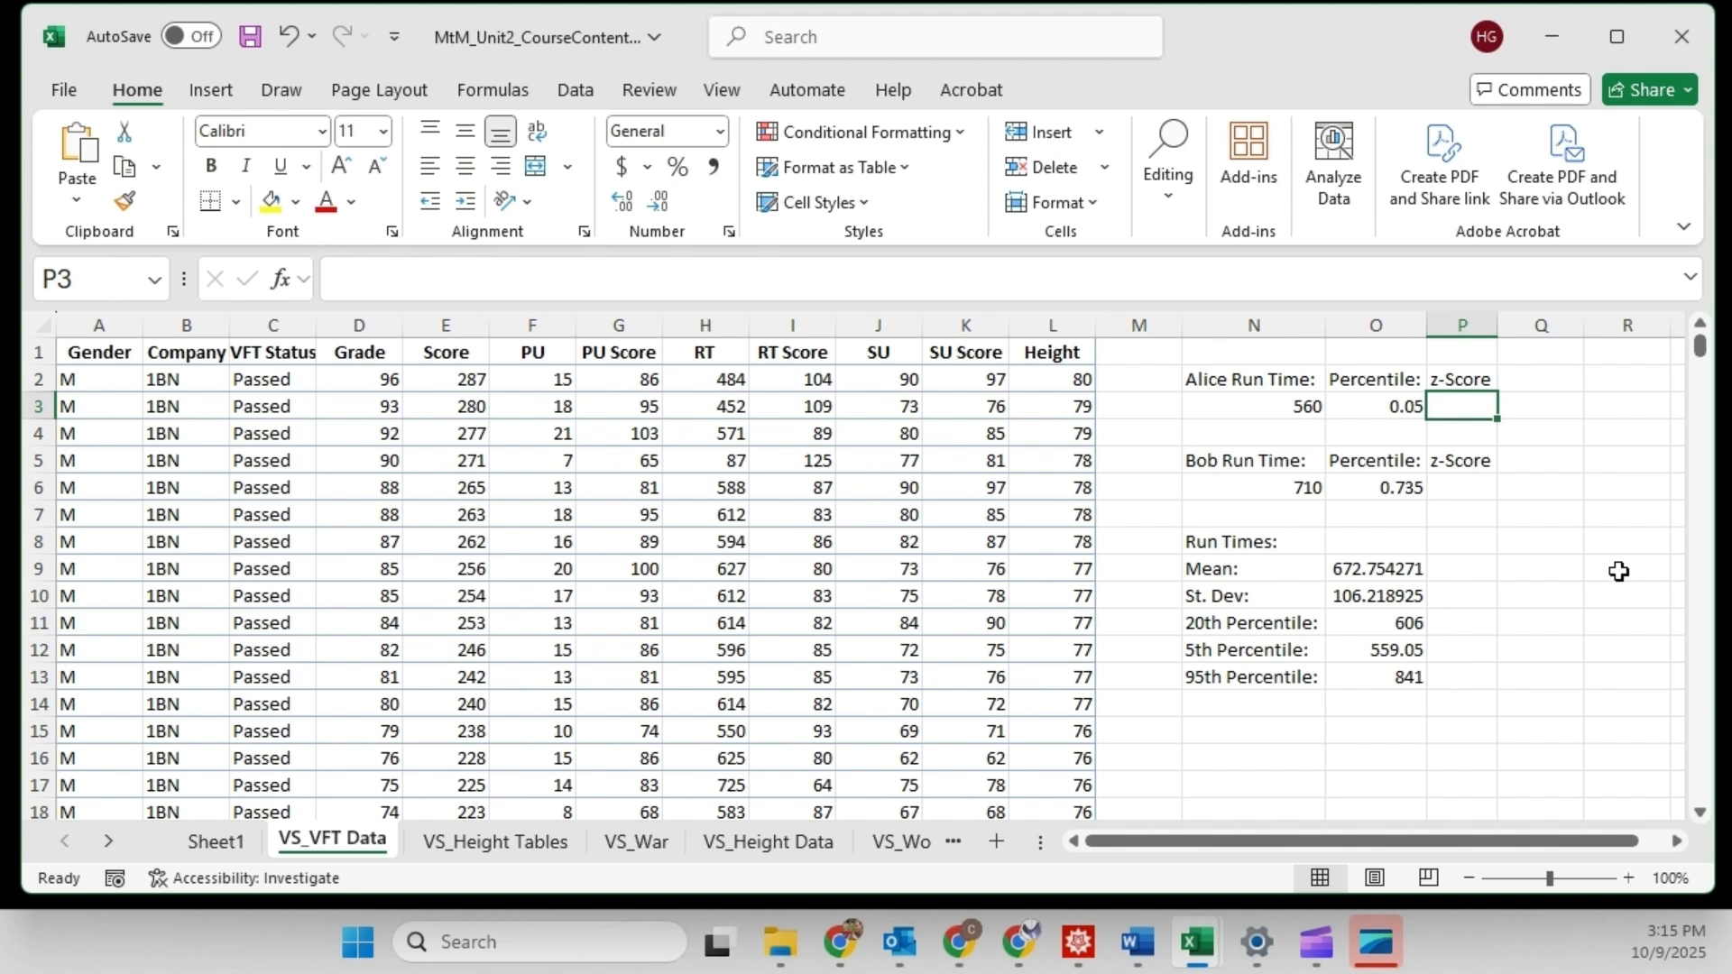
{"action": "type", "text": "=("}
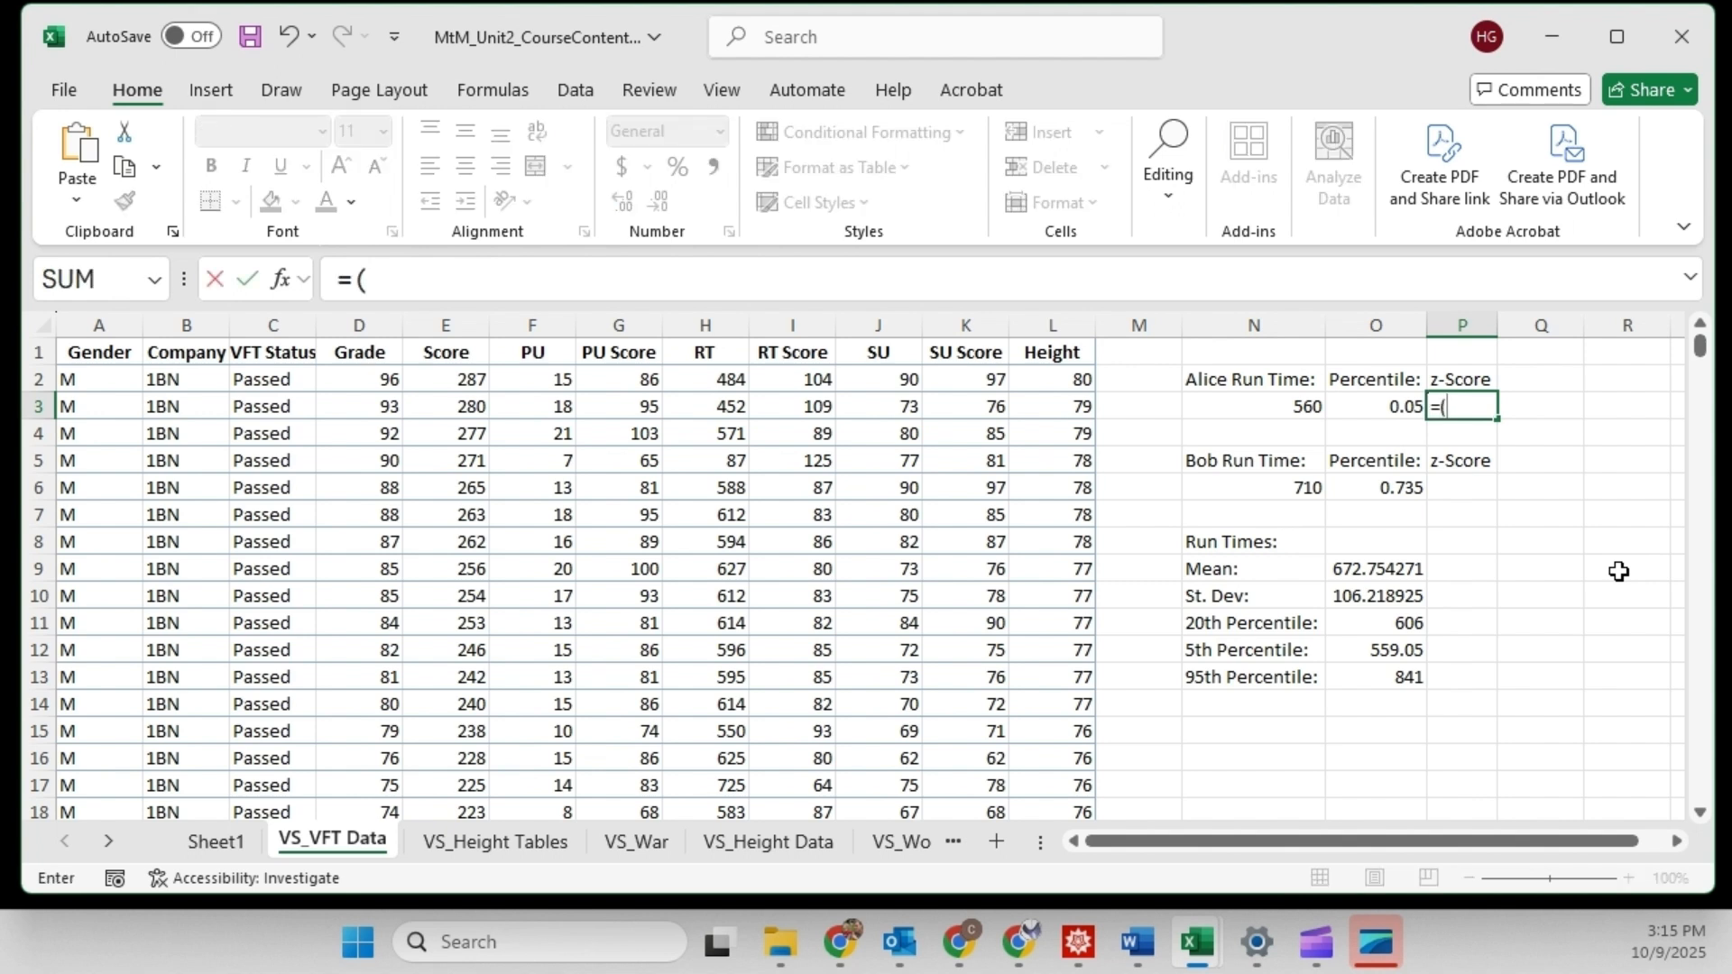
{"action": "left_click", "coordinate": [1292, 406]}
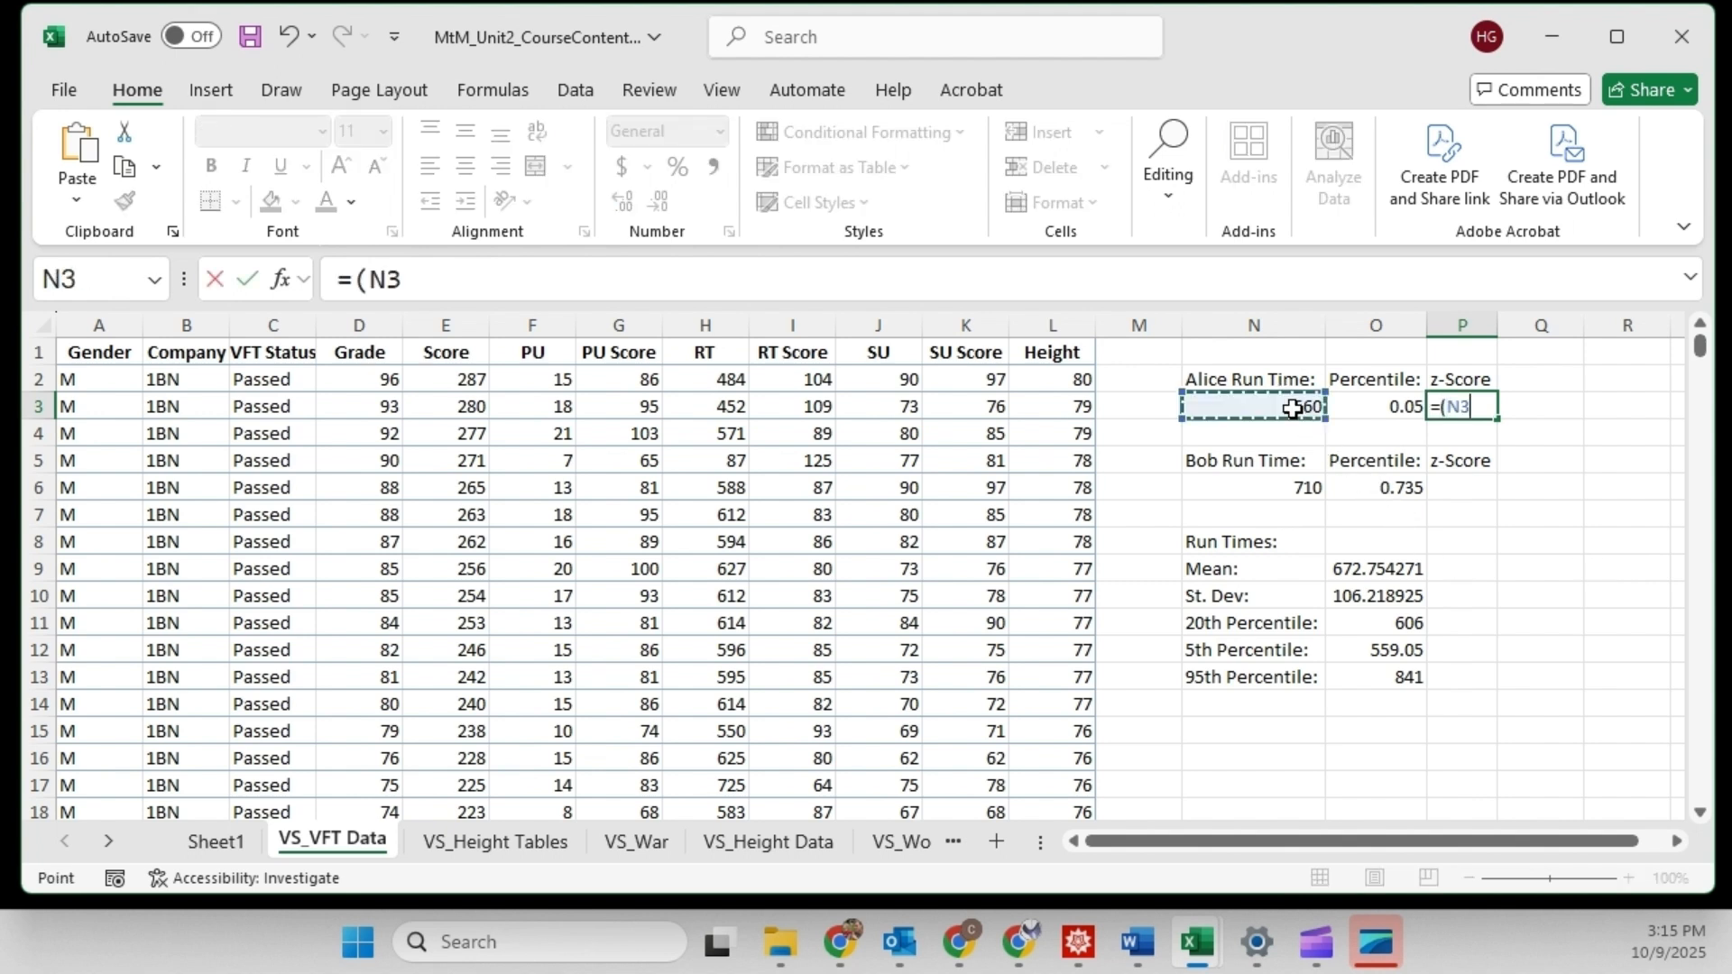
{"action": "type", "text": "-"}
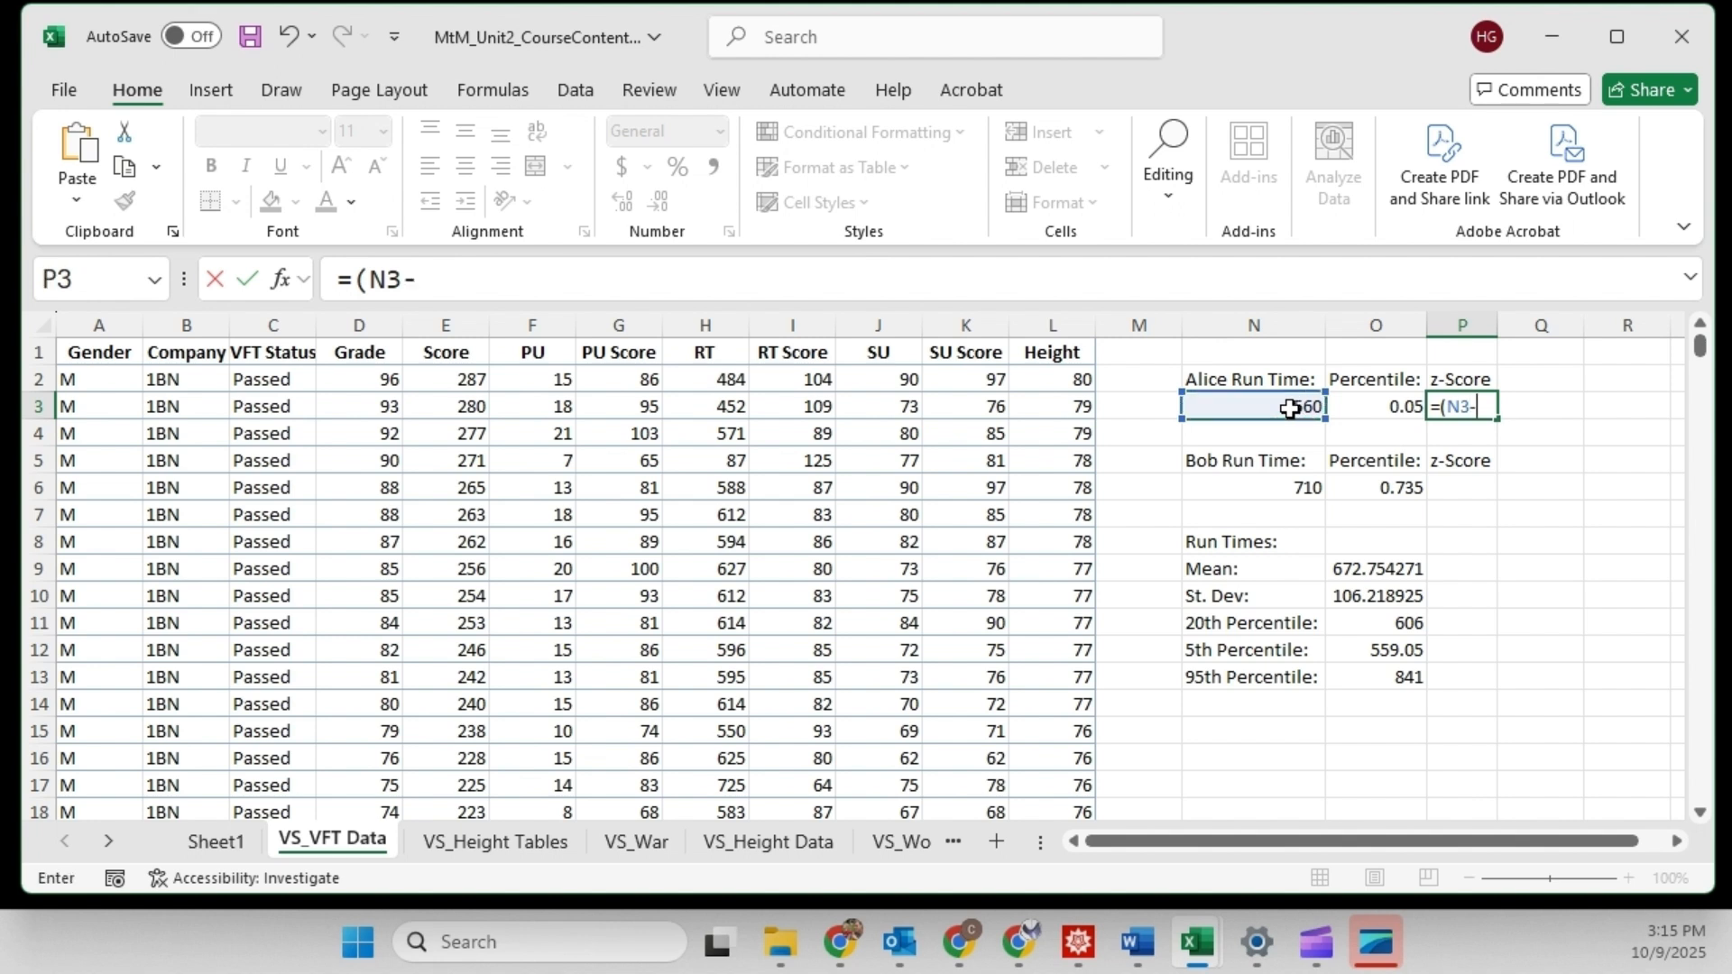
{"action": "left_click", "coordinate": [1385, 565]}
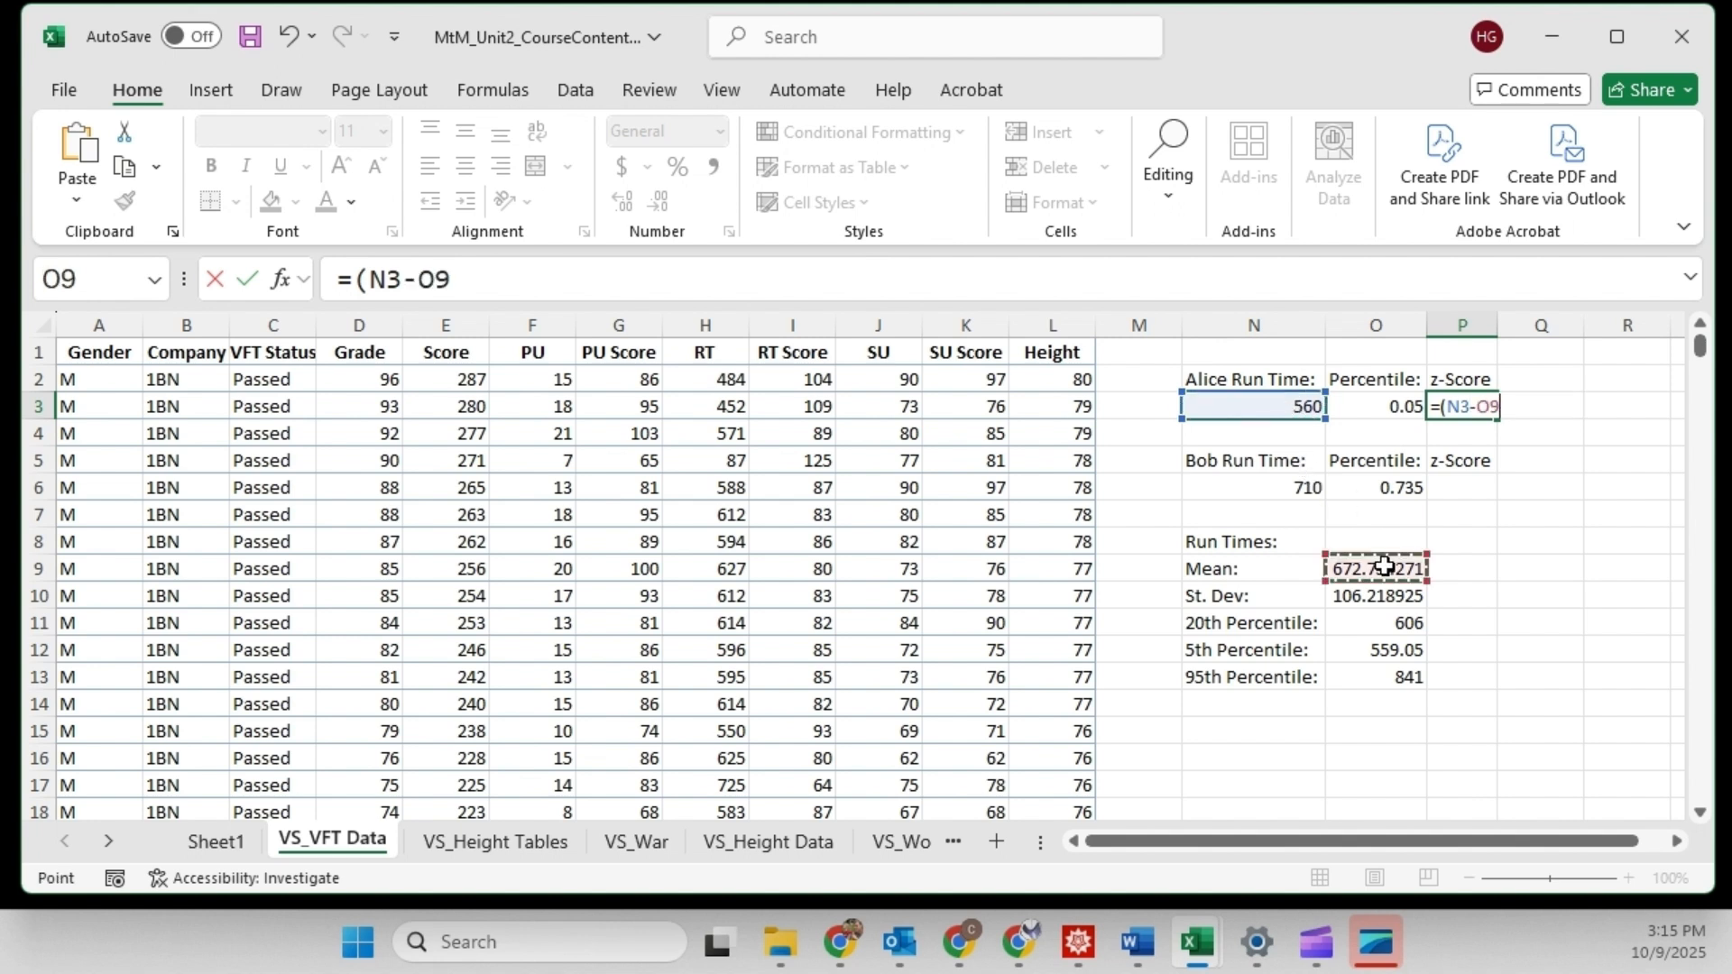
{"action": "type", "text": ")/"}
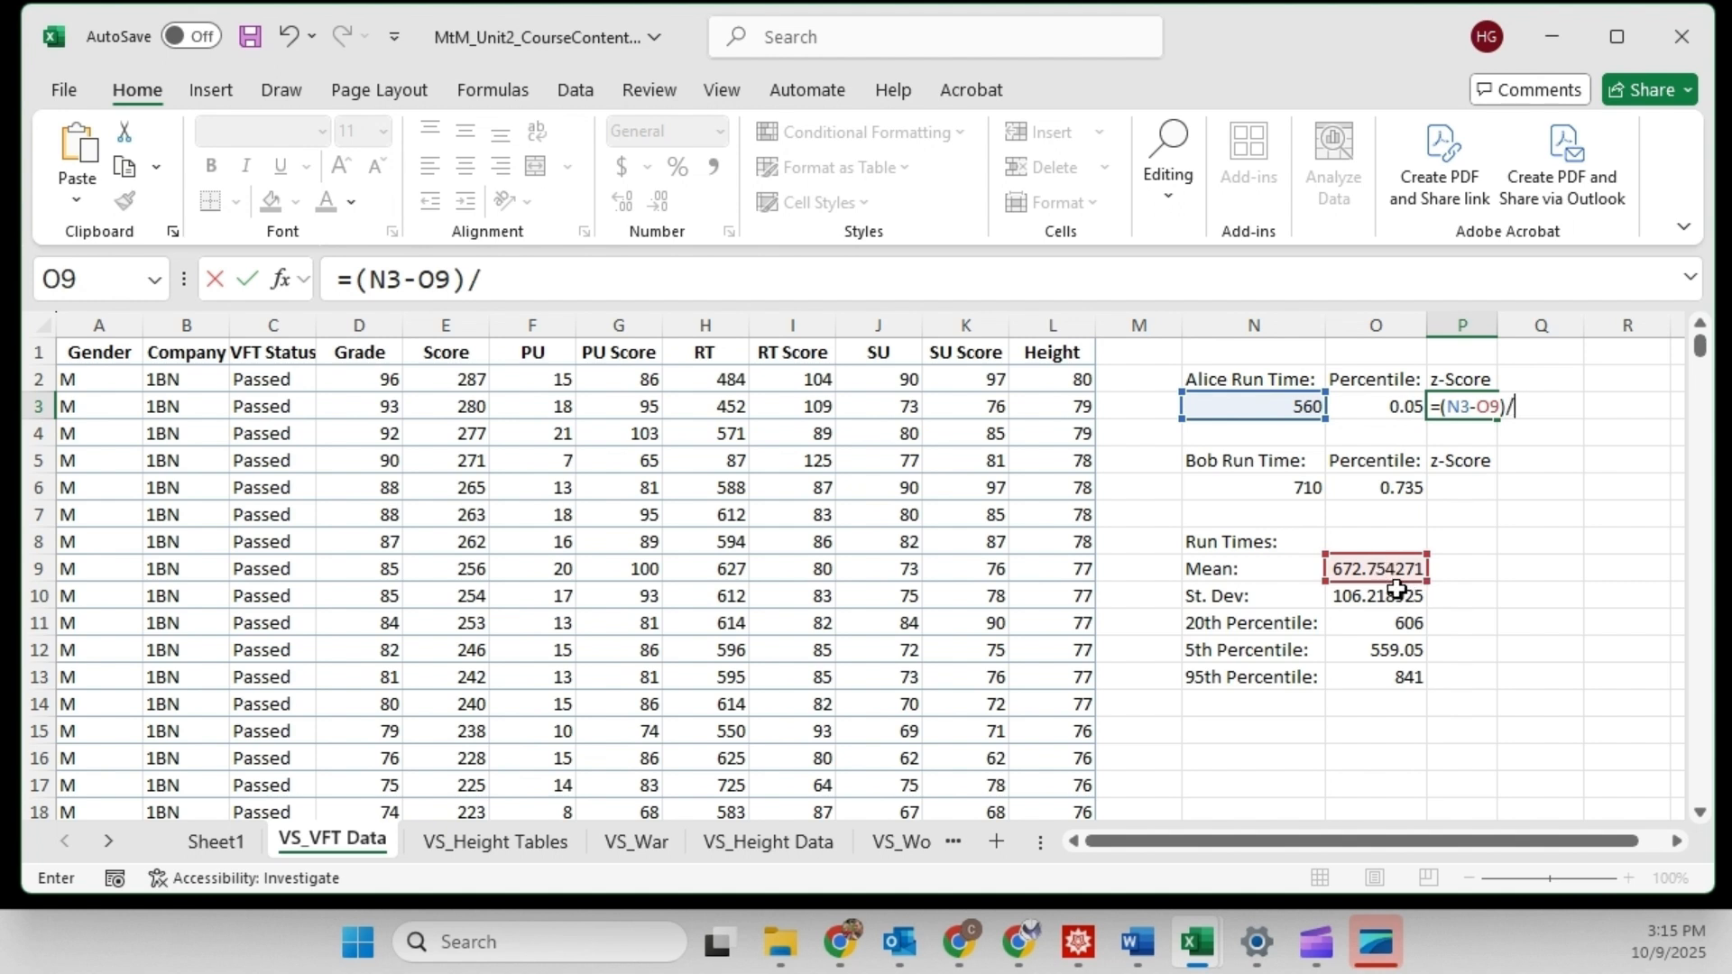
{"action": "left_click", "coordinate": [1383, 598]}
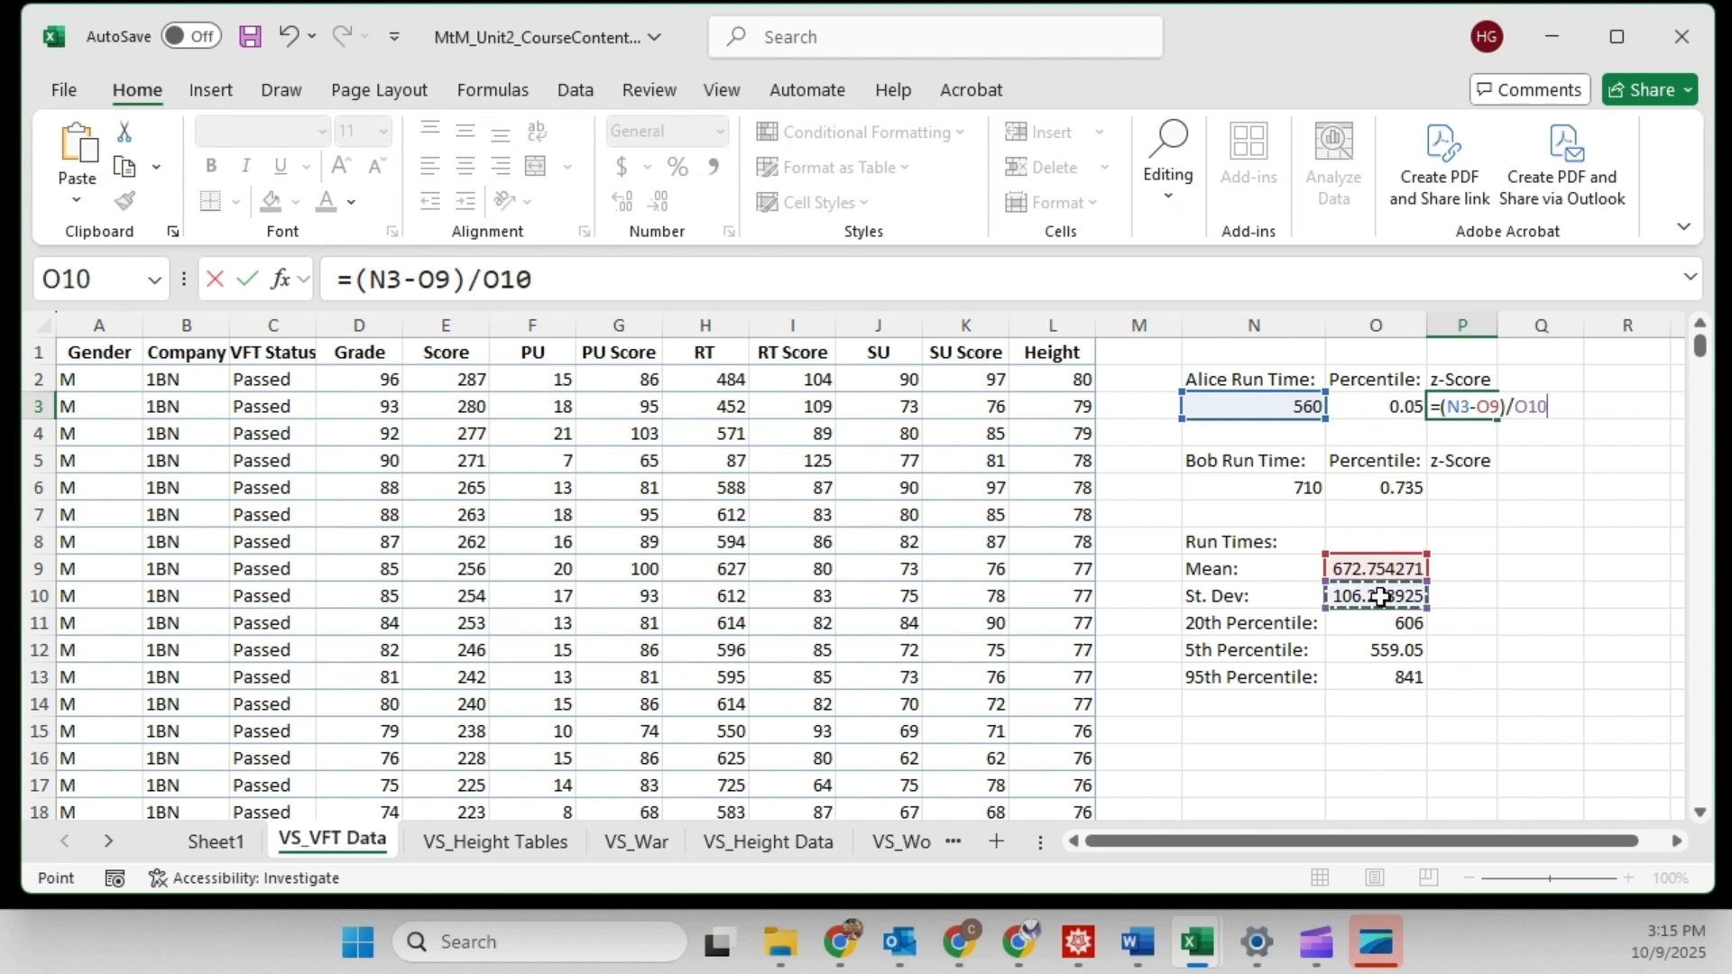
{"action": "key", "text": "Return"}
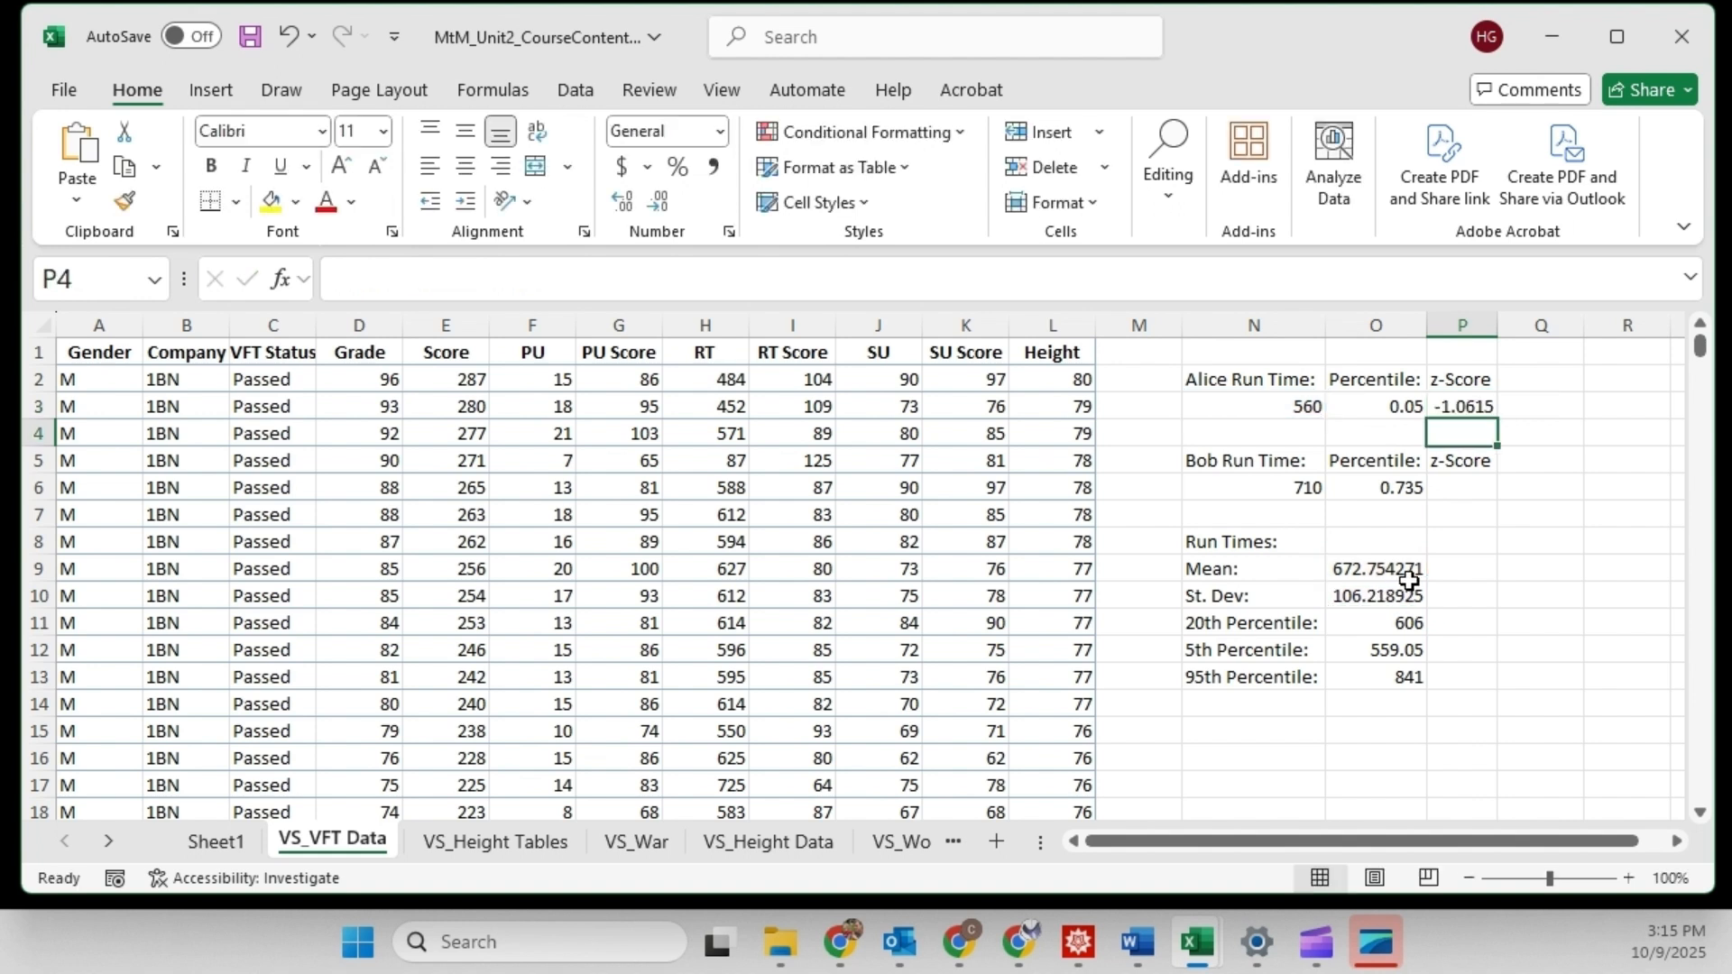
{"action": "left_click", "coordinate": [1465, 406]}
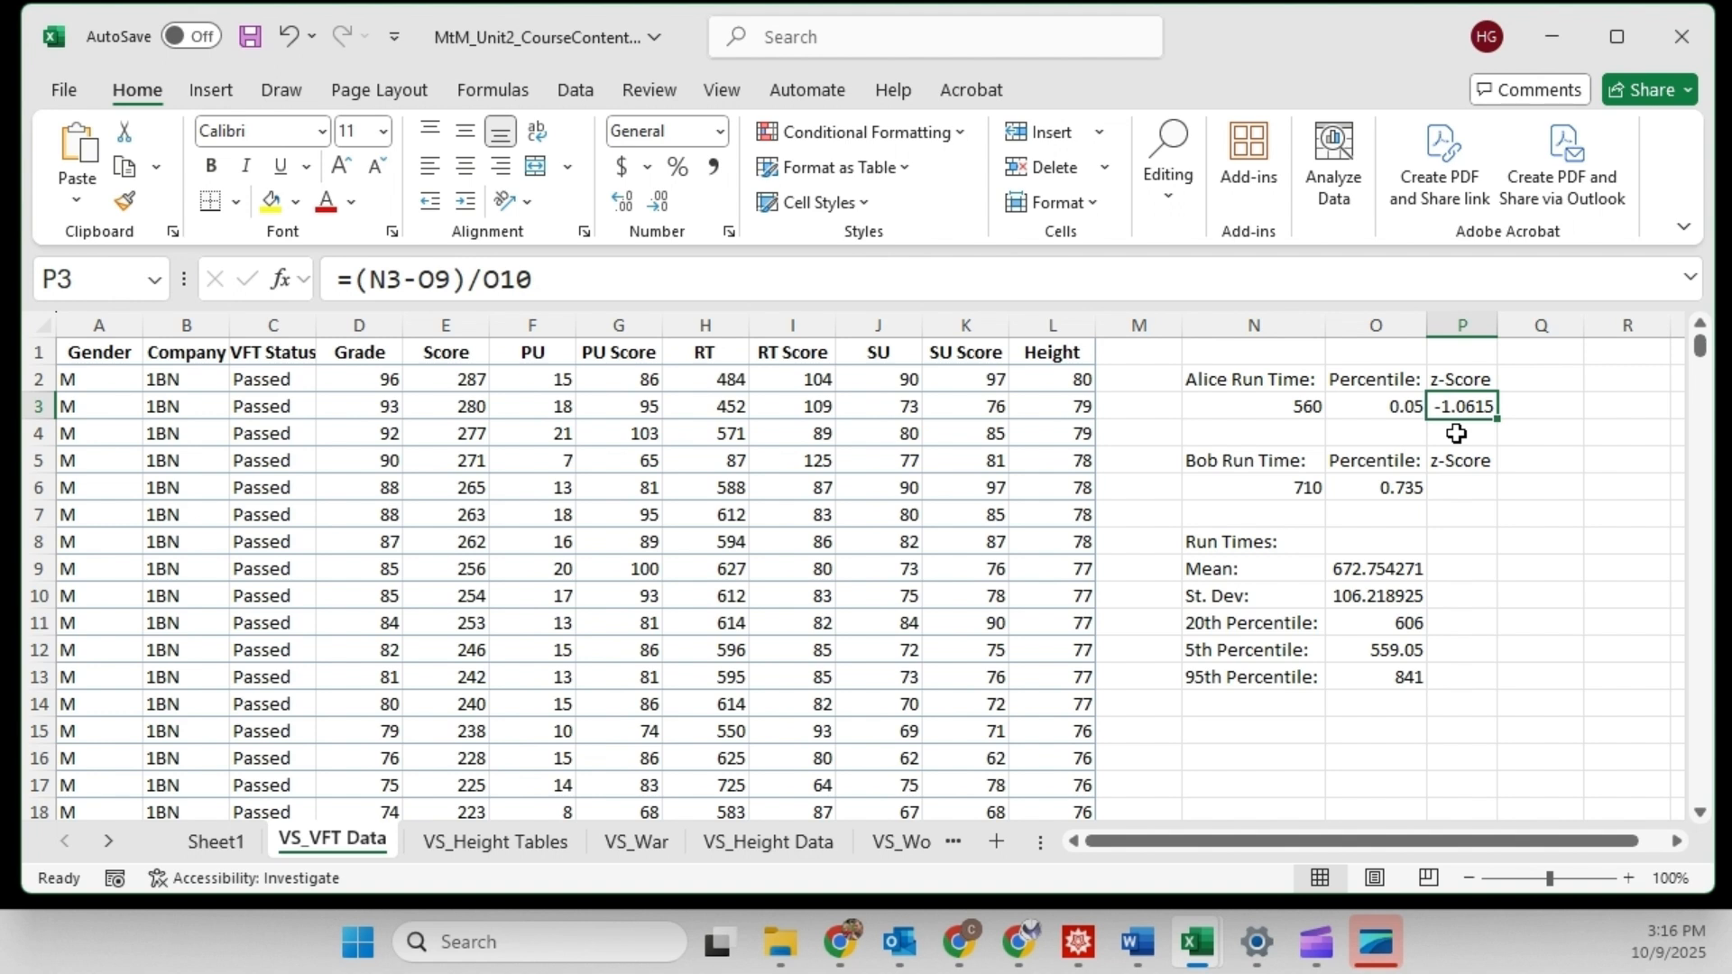
Step: Calculate the second runner's z-score in P6 from the mean and standard deviation with =(N6-O9)/O10
{"action": "left_click", "coordinate": [1462, 483]}
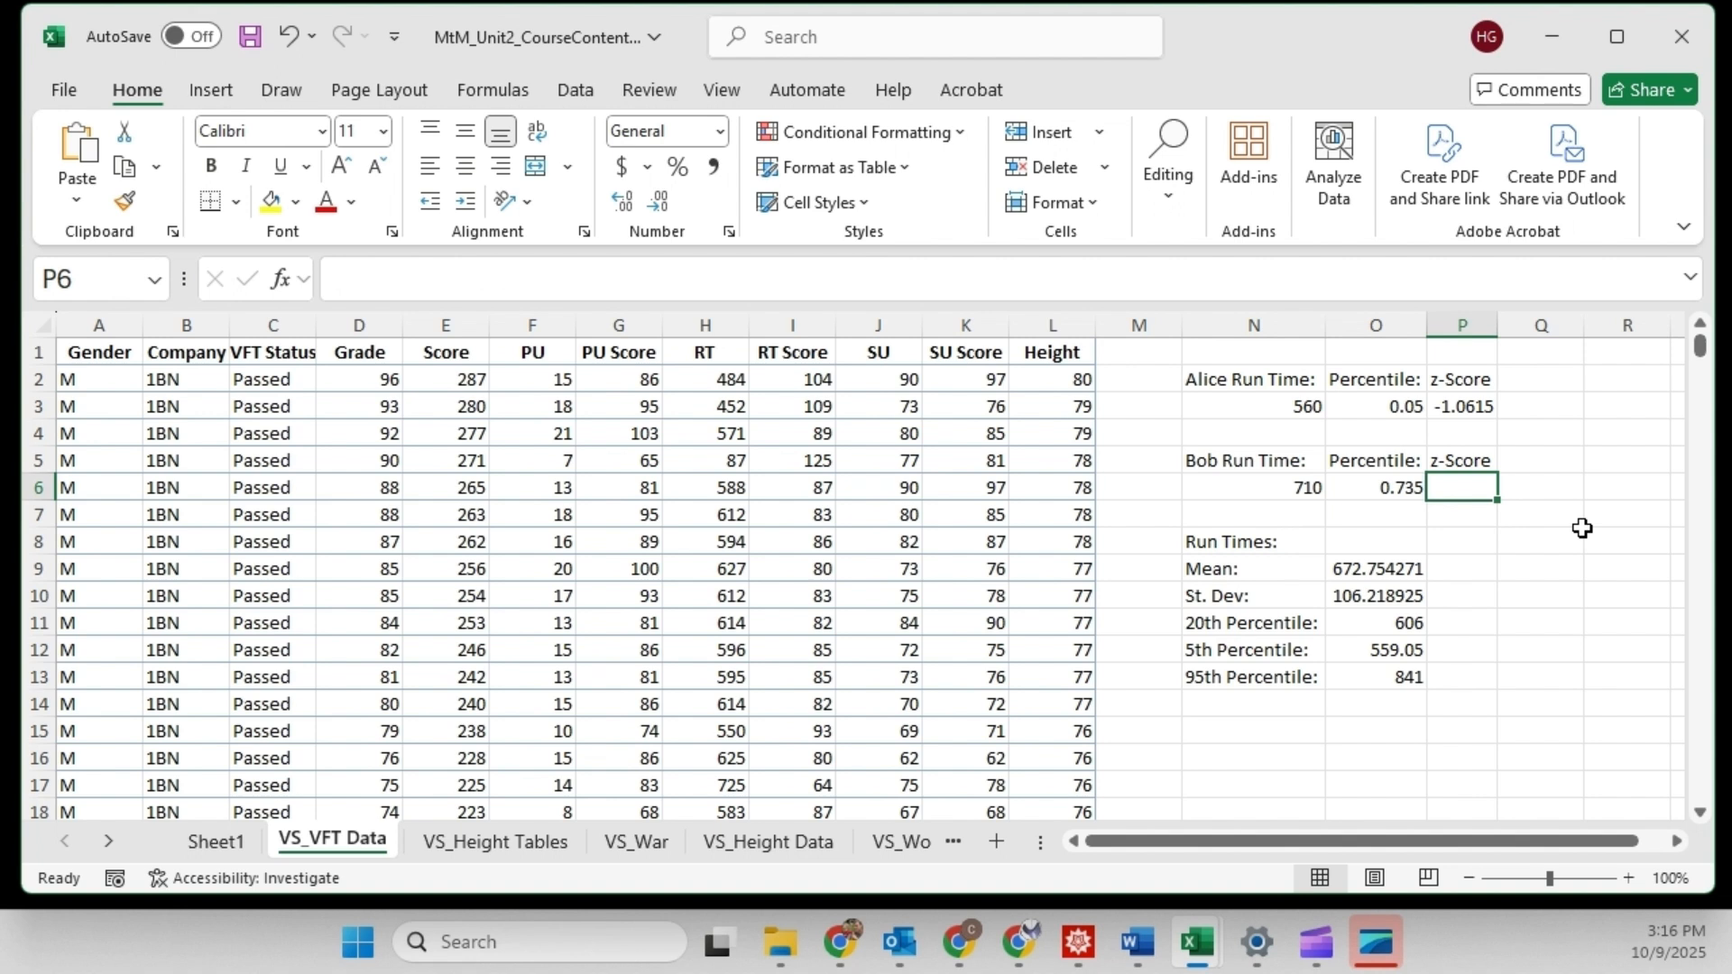
{"action": "type", "text": "=("}
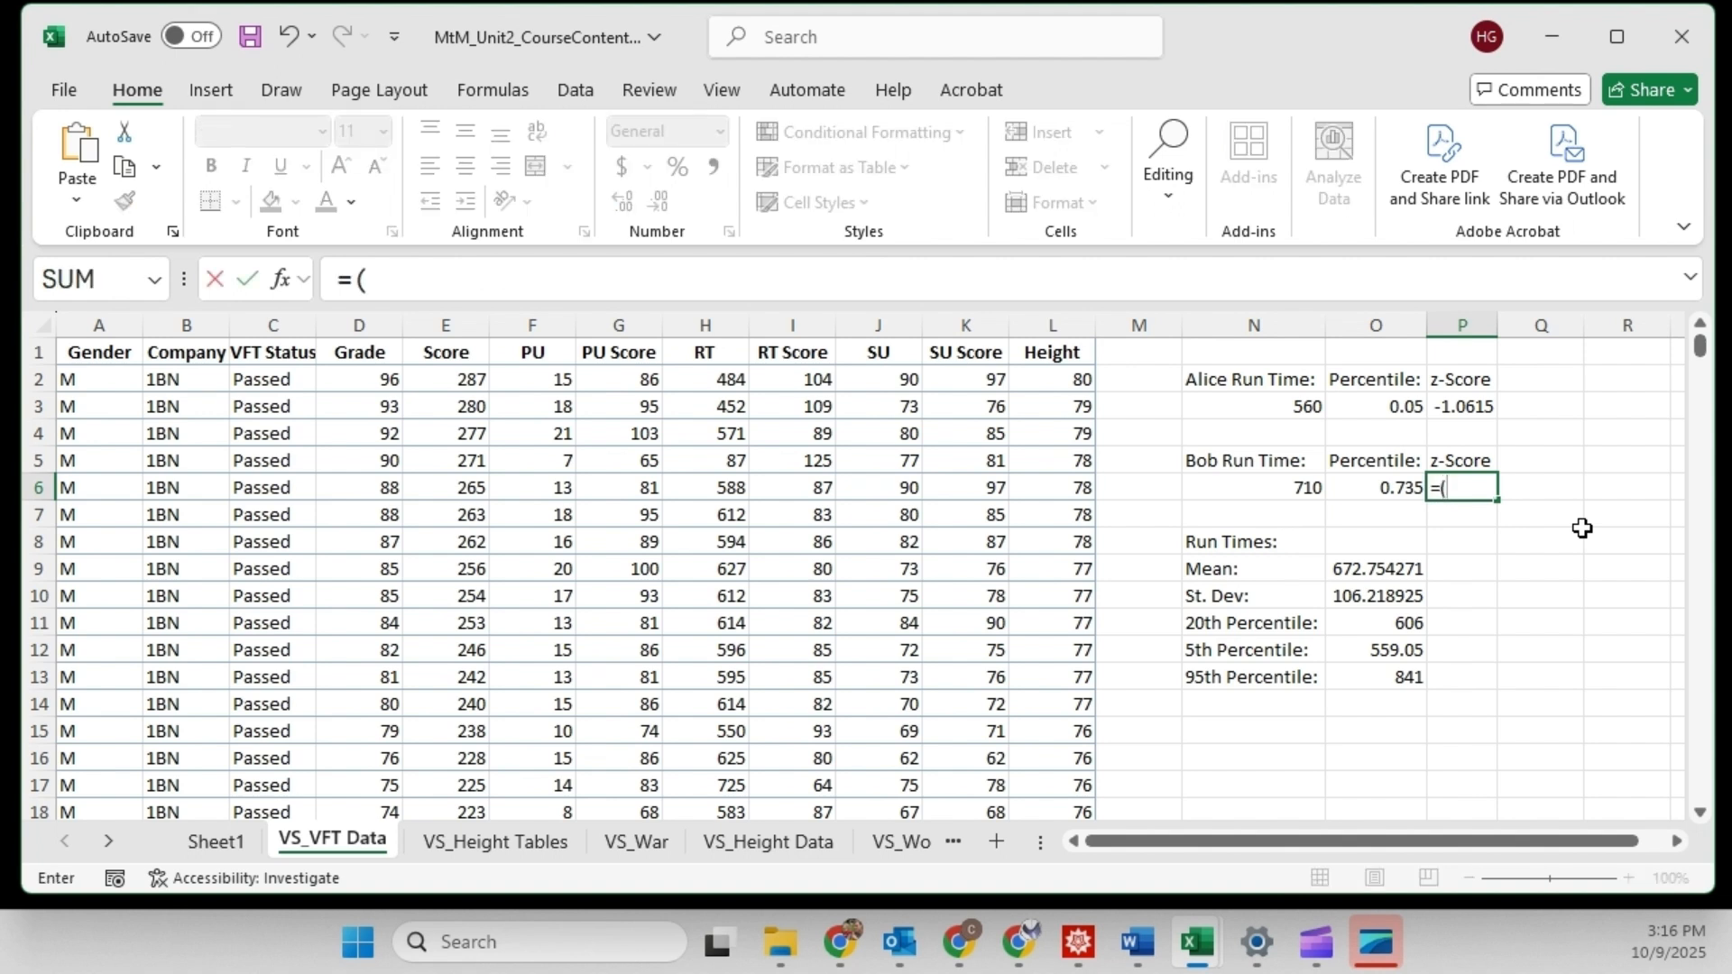
{"action": "key", "text": "Left"}
{"action": "key", "text": "Left"}
{"action": "type", "text": "-"}
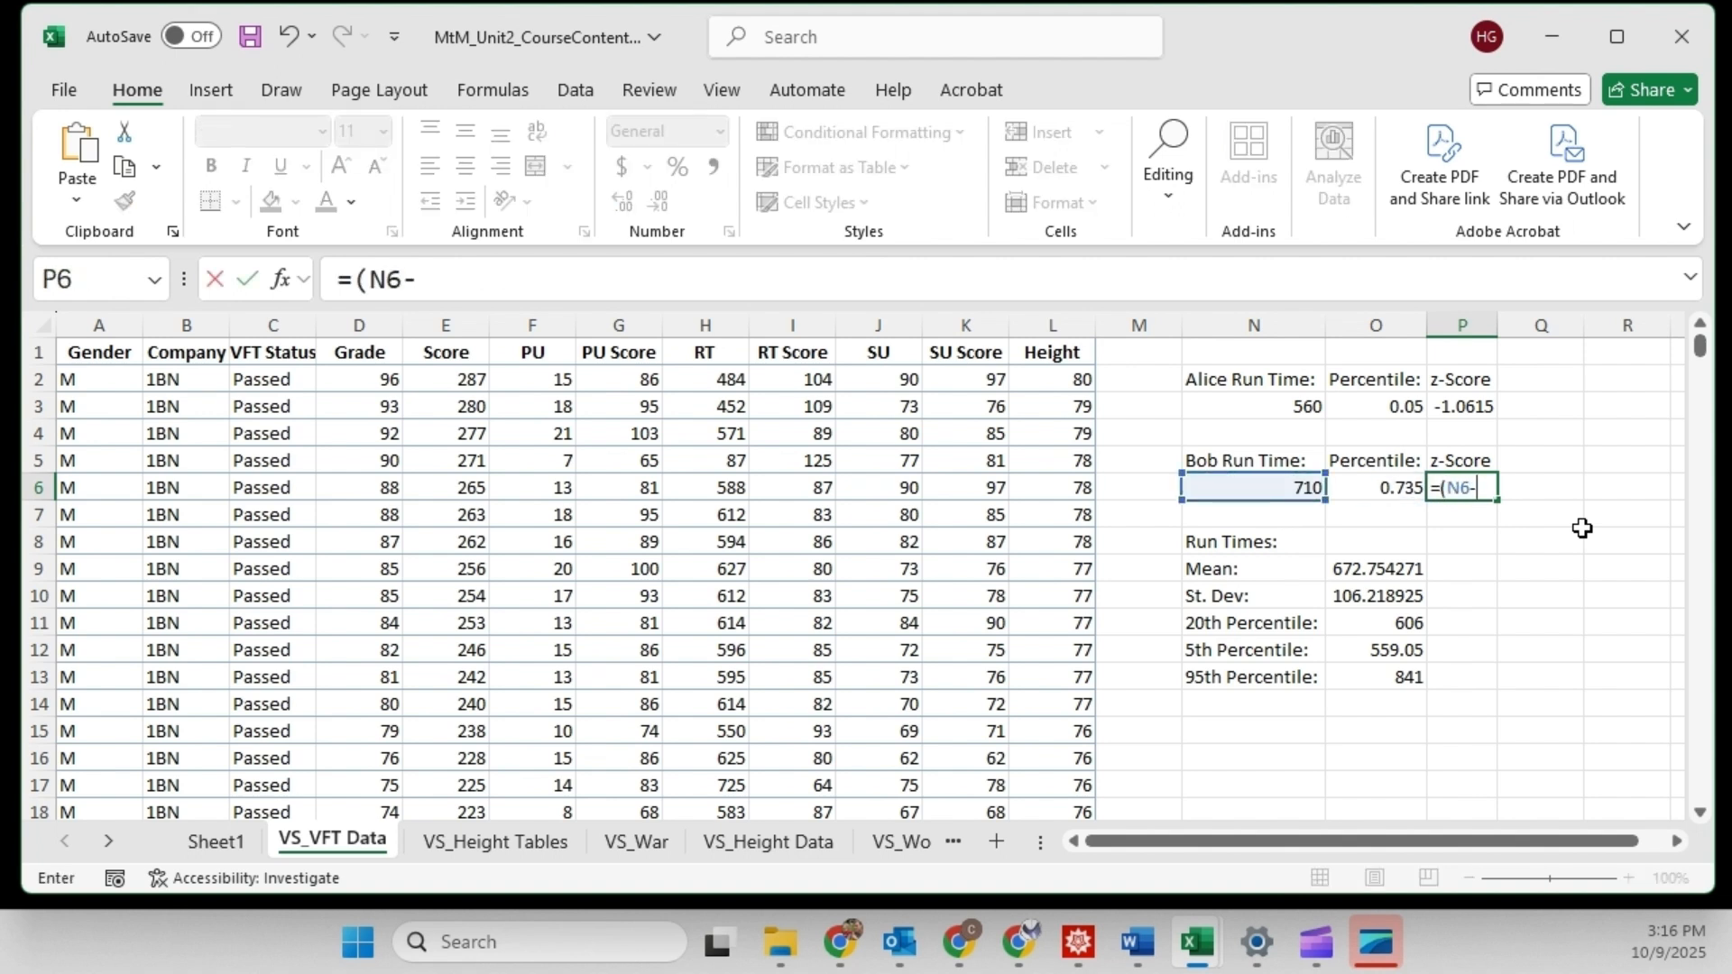
{"action": "left_click", "coordinate": [1380, 577]}
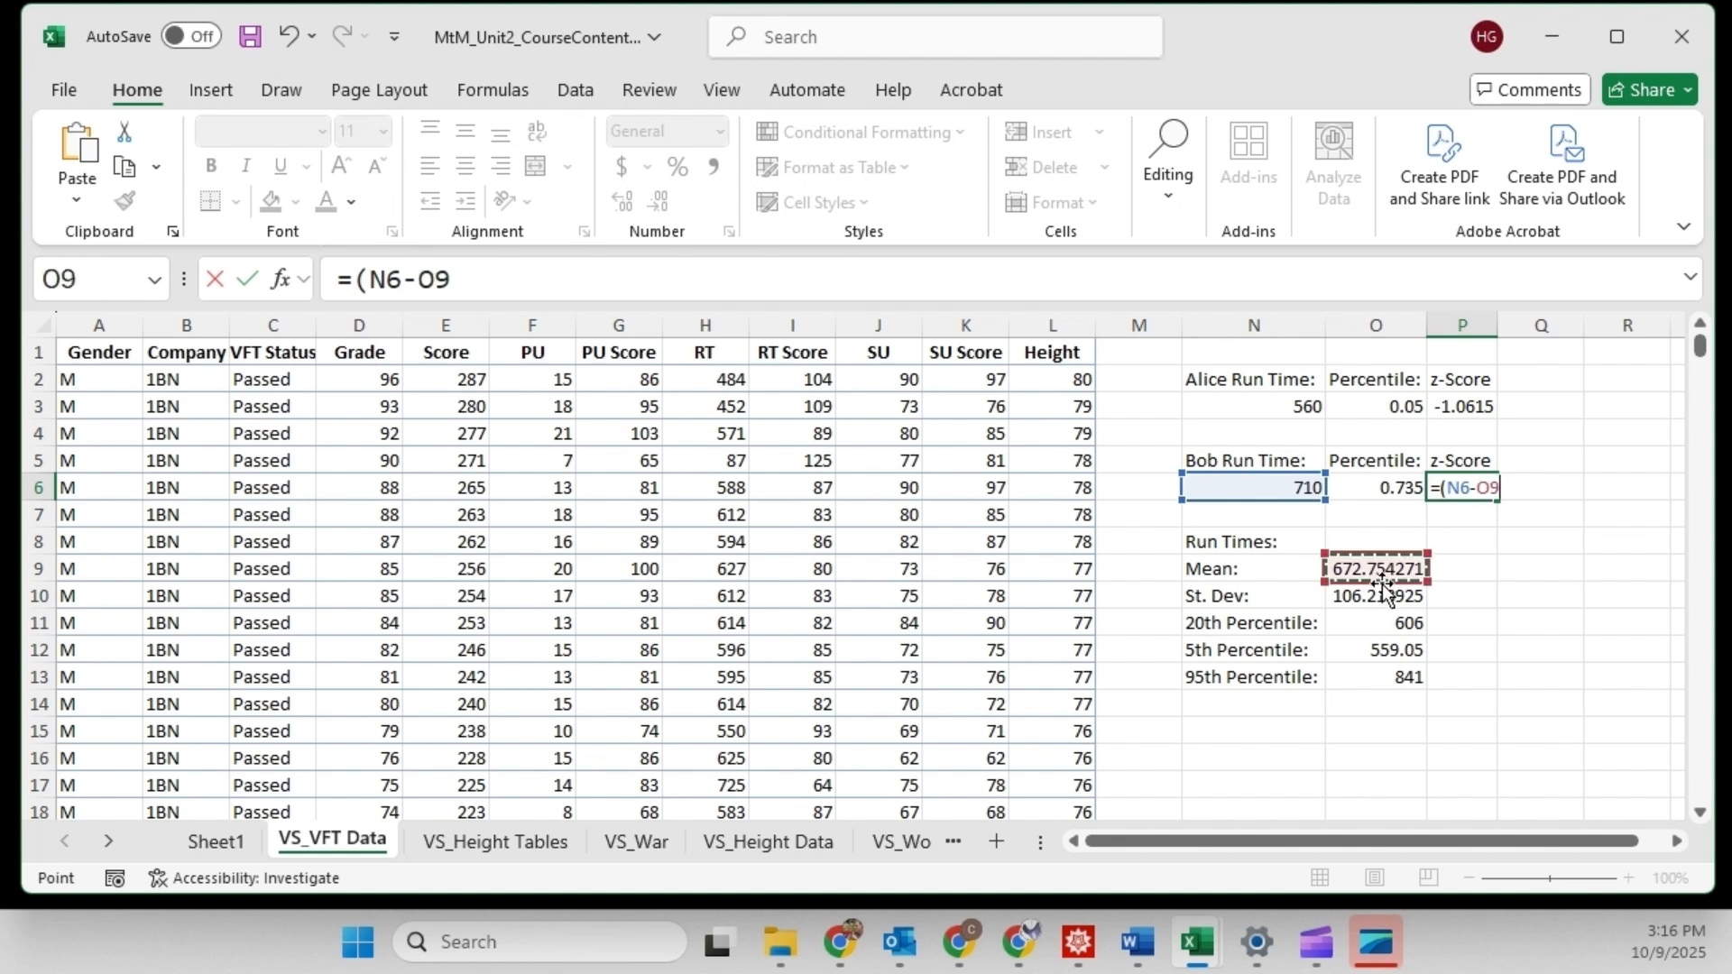
{"action": "type", "text": ")/"}
{"action": "left_click", "coordinate": [1382, 596]}
{"action": "key", "text": "Return"}
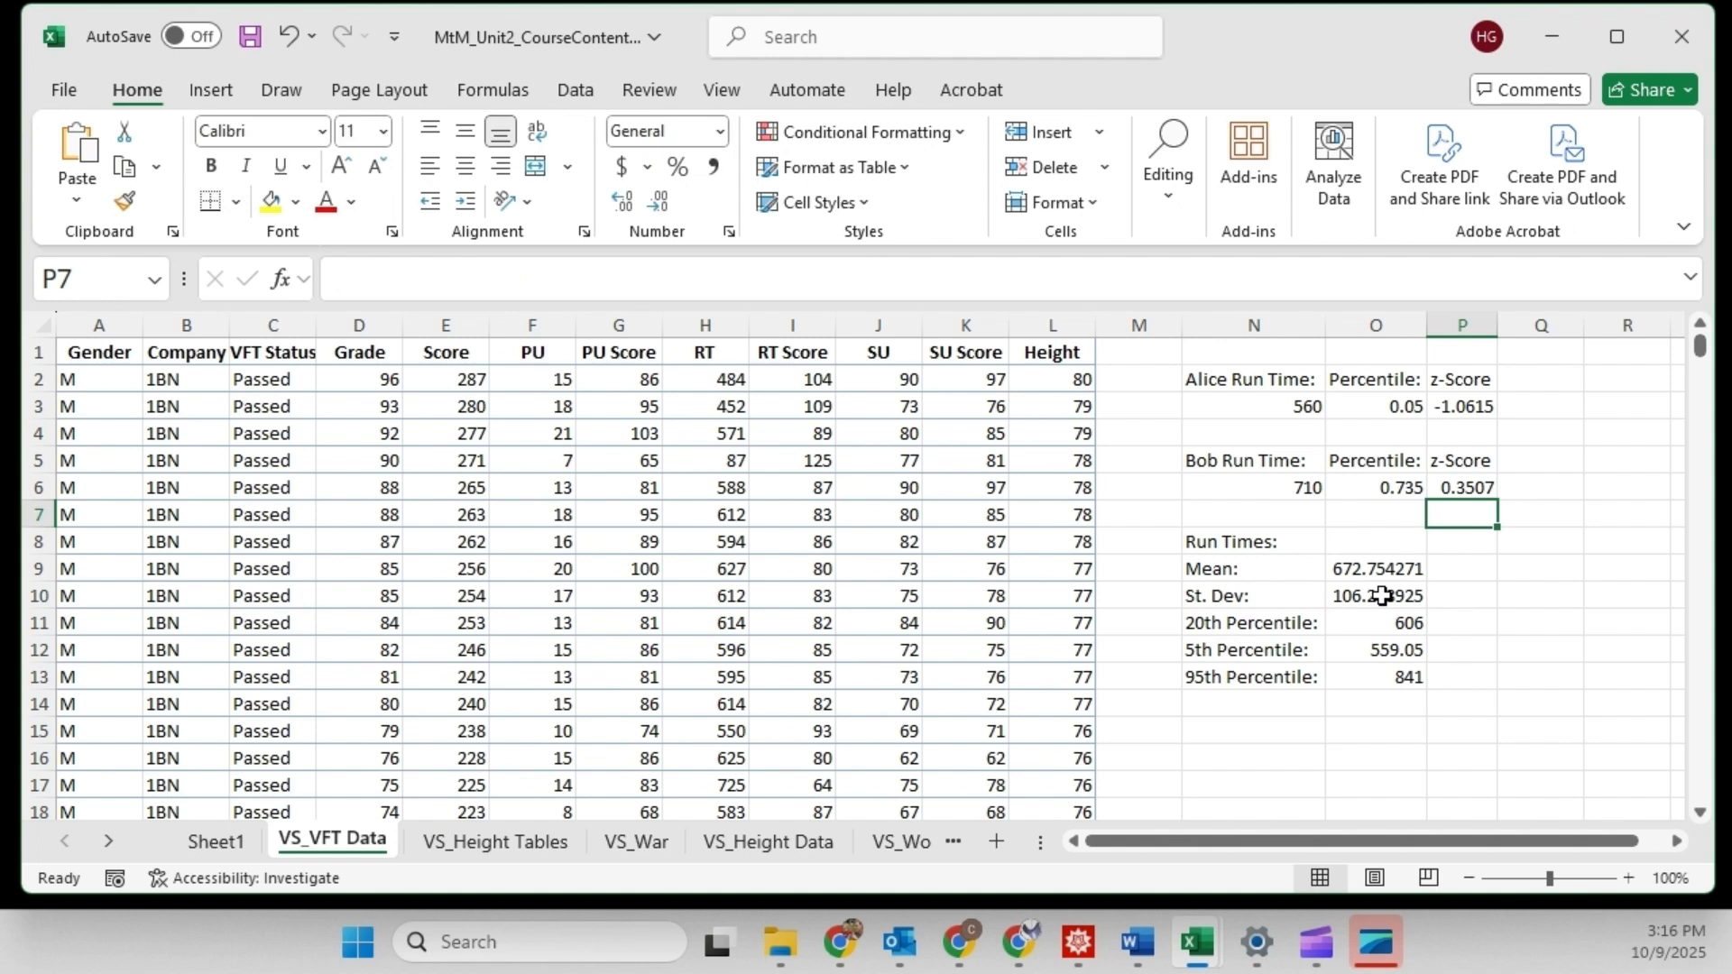